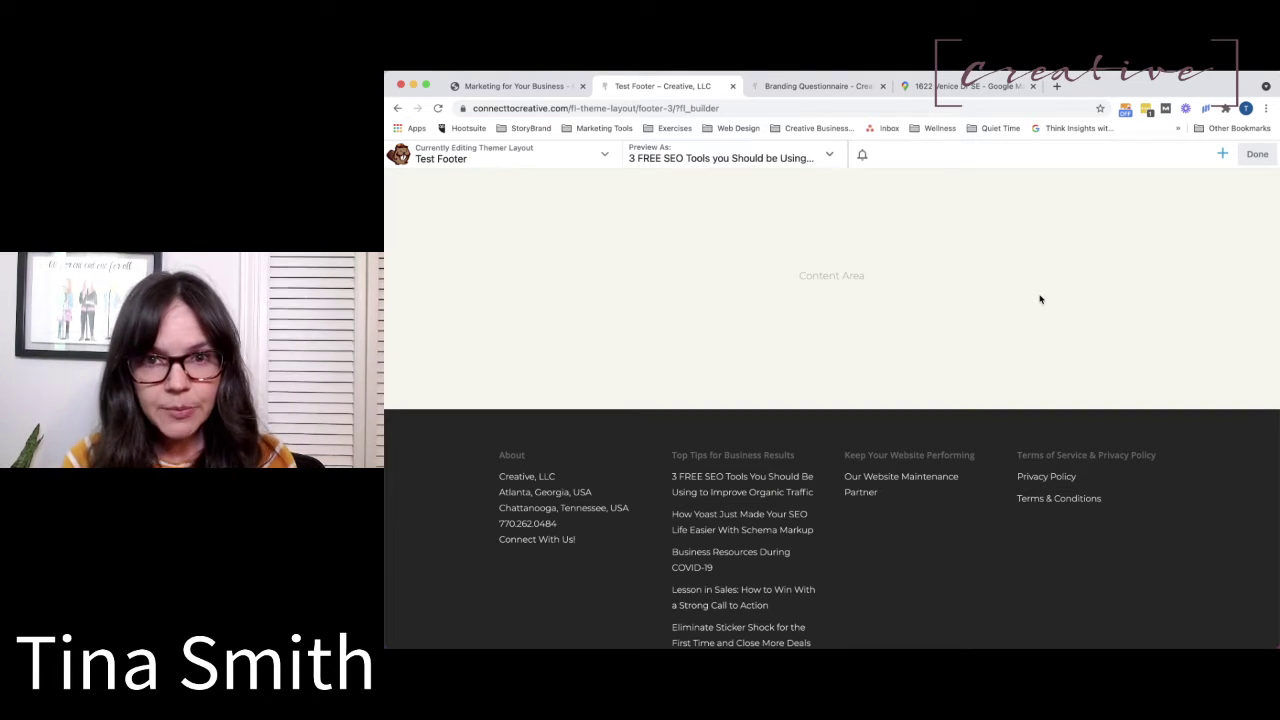
# Glance at the Modules panel, close it, and switch to the Branding Questionnaire page tab.
pyautogui.click(1222, 155)
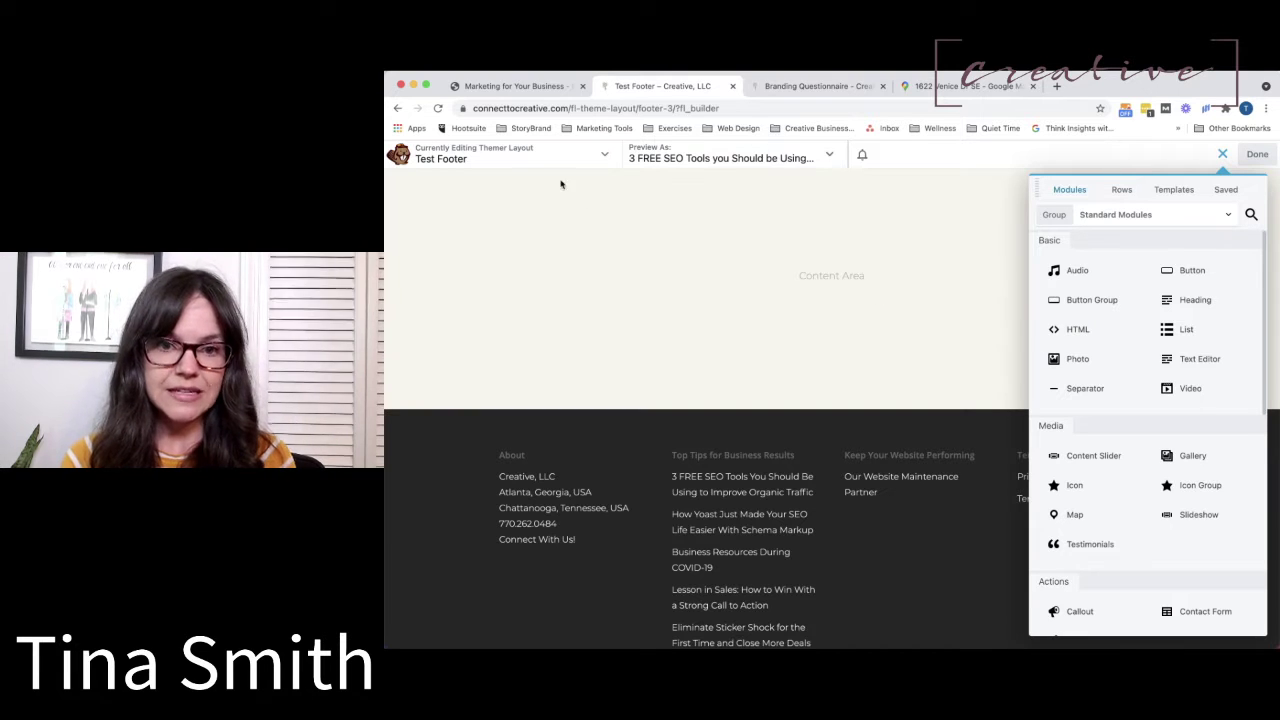
pyautogui.click(1222, 154)
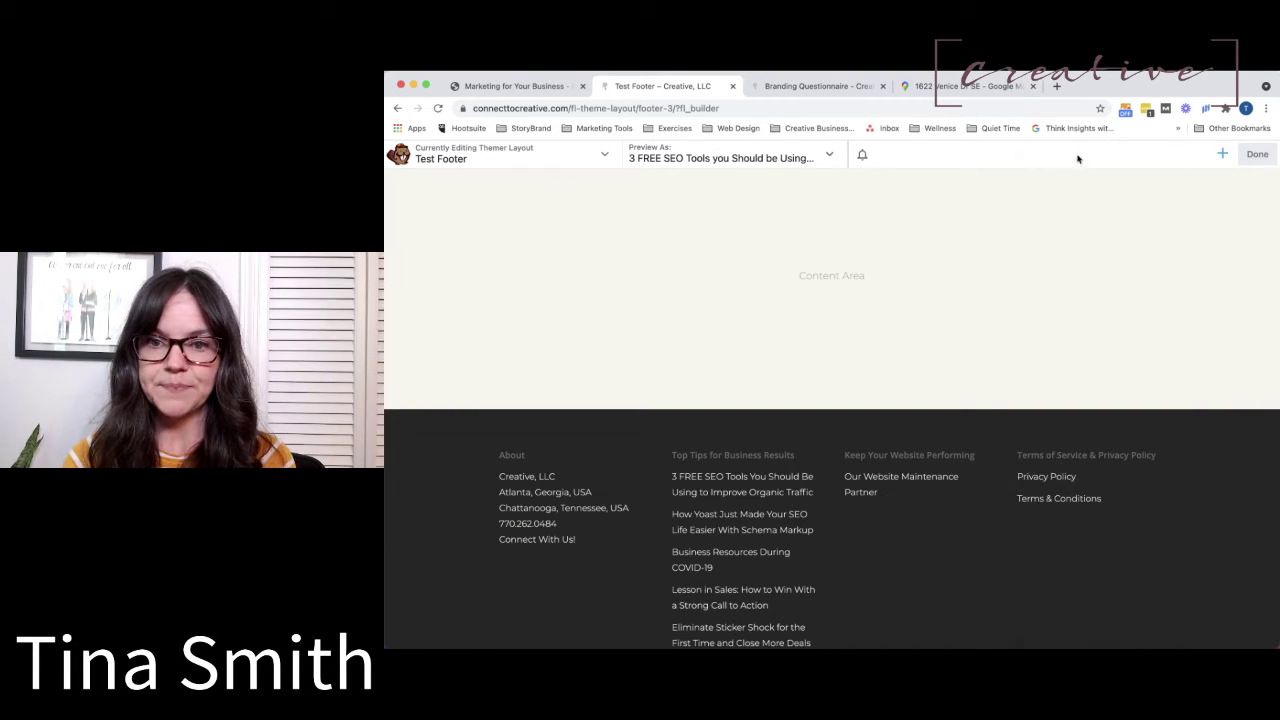
pyautogui.click(796, 88)
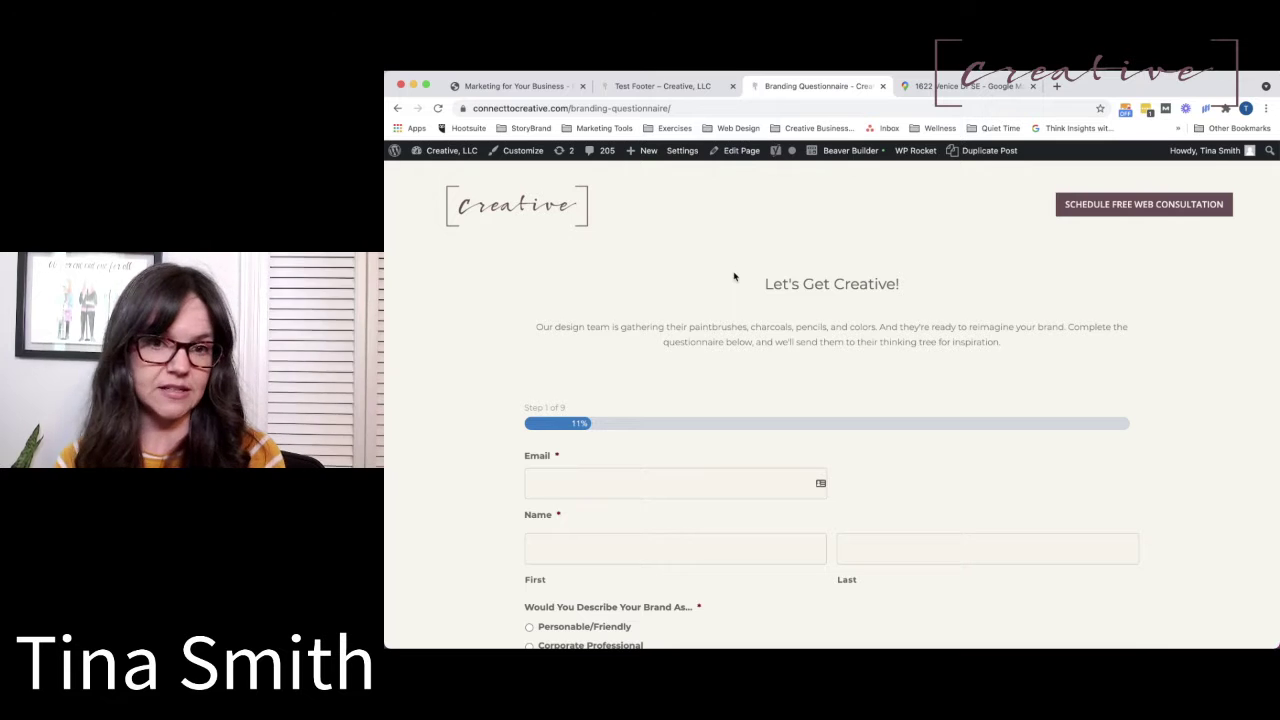
# Open Beaver Builder > Themer Layouts in a new admin tab, then return to the Test Footer editor.
pyautogui.keyDown('super'); pyautogui.click(460, 160); pyautogui.keyUp('super')
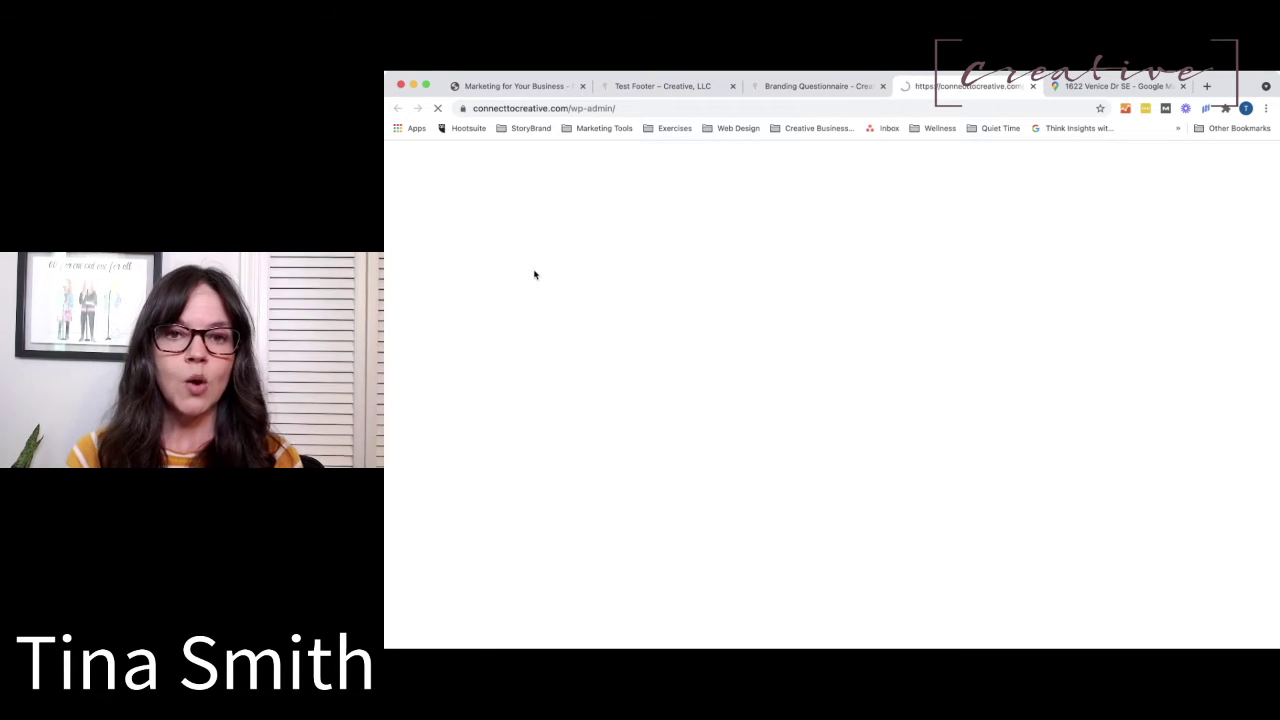
pyautogui.moveTo(419, 373)
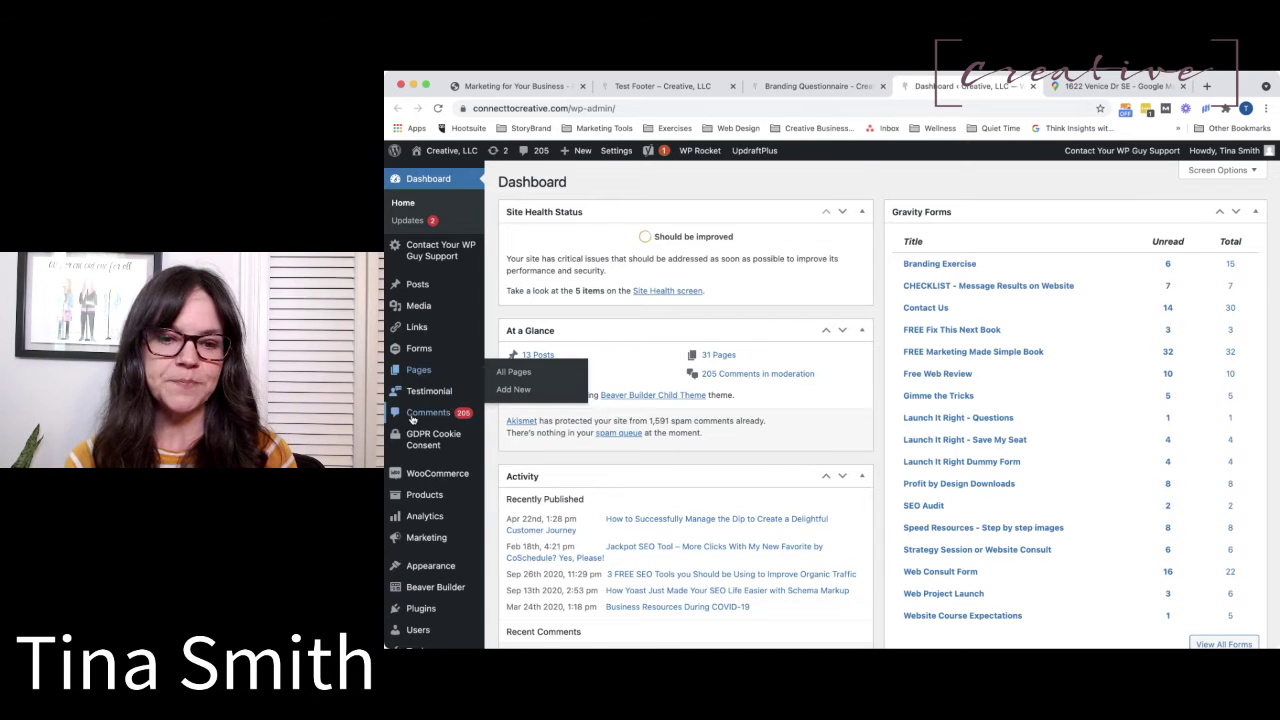
pyautogui.scroll(-3, 420, 400)
pyautogui.moveTo(427, 463)
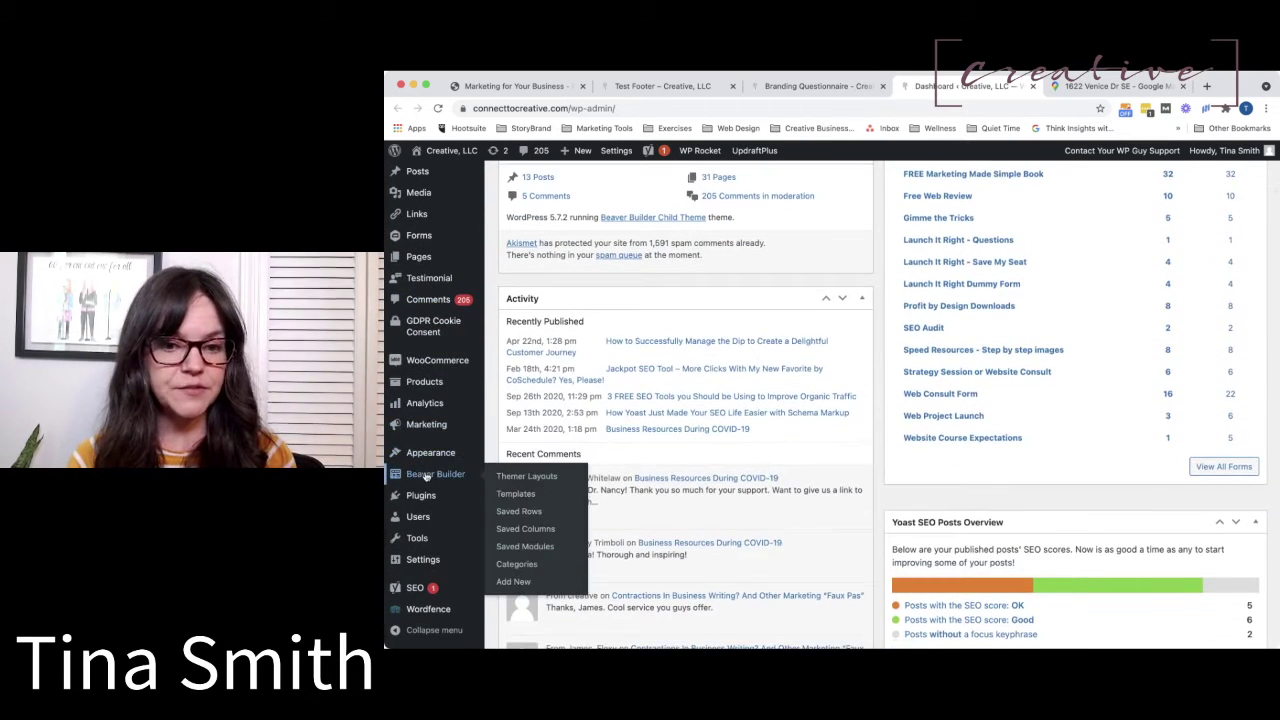
pyautogui.click(546, 483)
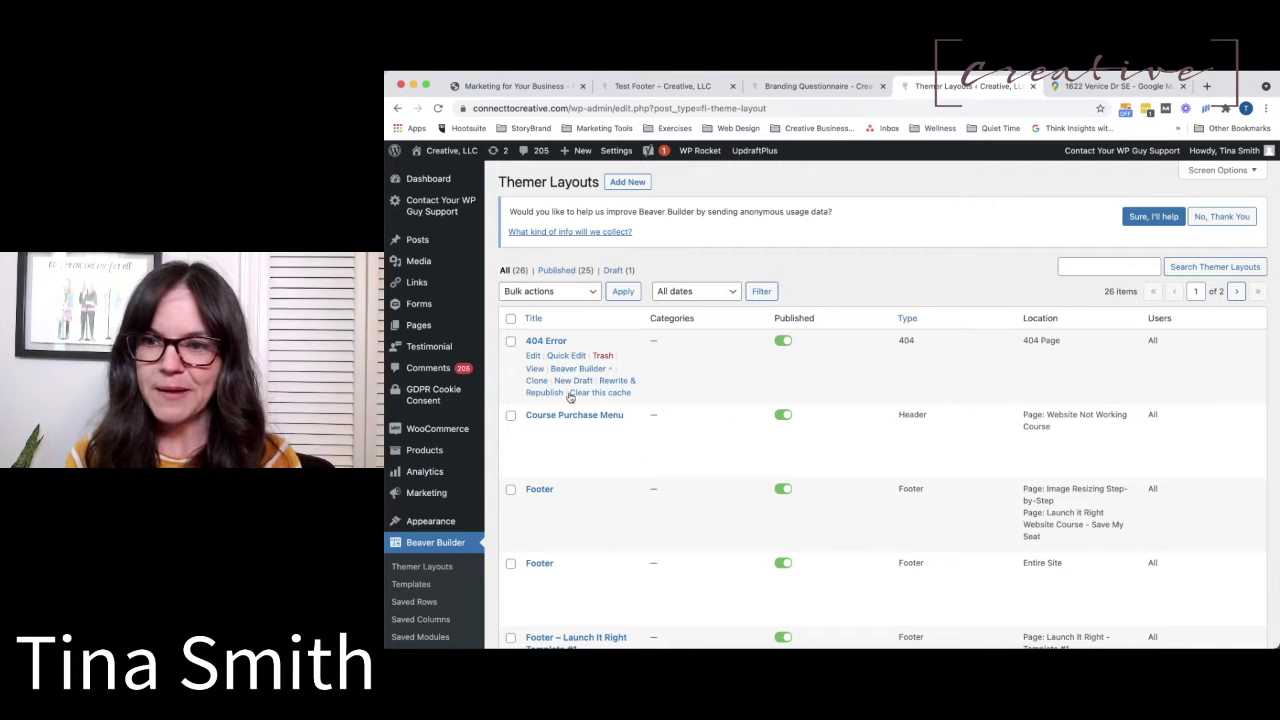
pyautogui.click(660, 88)
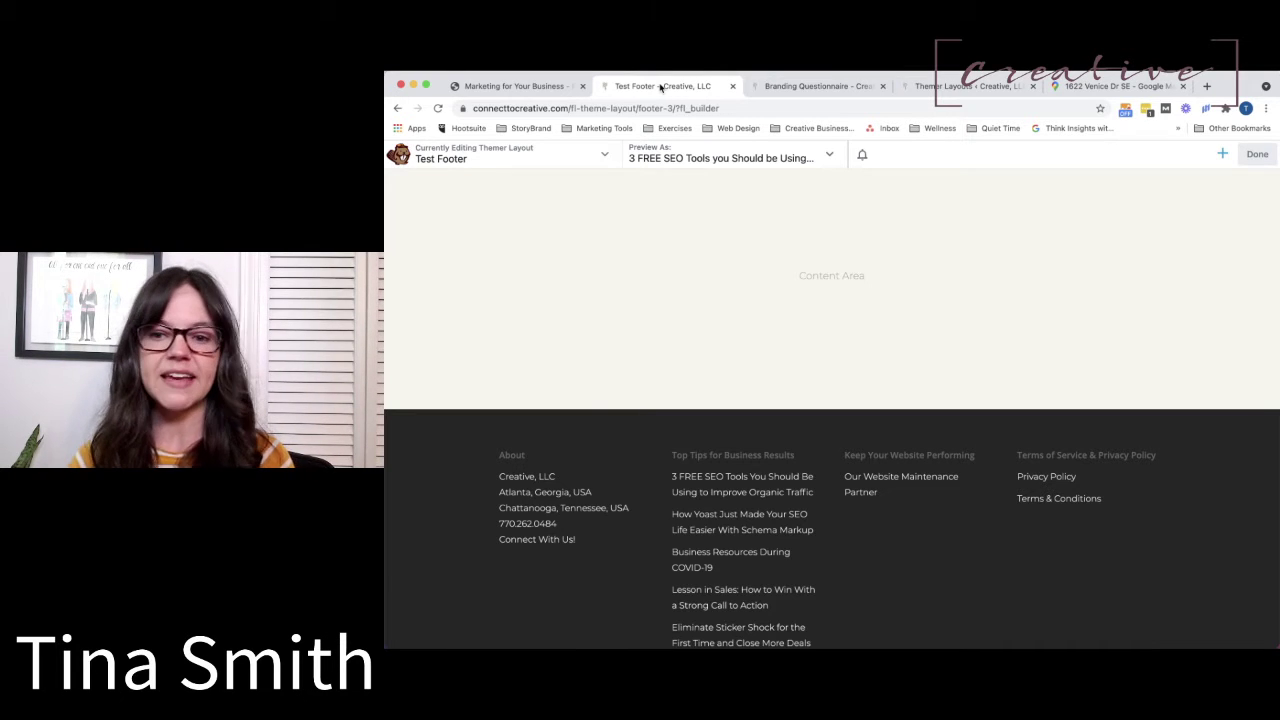
# Add a one-column row at the top of the footer.
pyautogui.click(1222, 154)
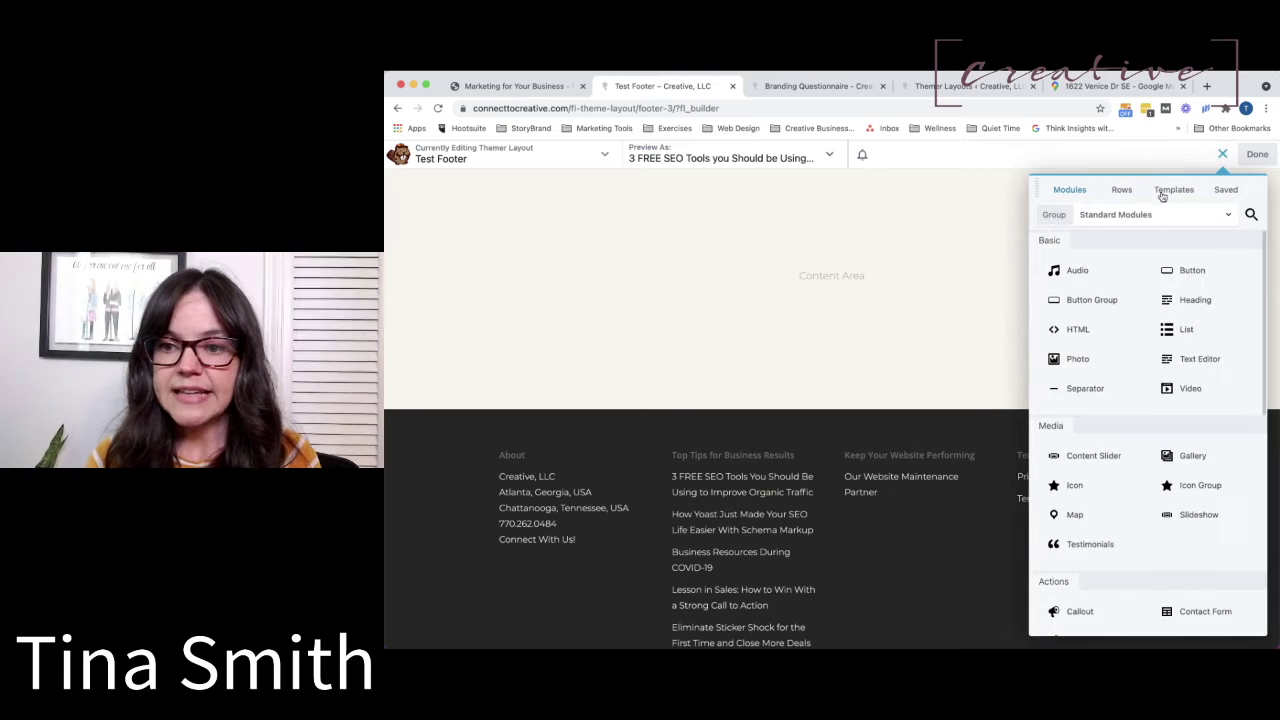
pyautogui.click(1122, 190)
pyautogui.moveTo(1100, 254); pyautogui.dragTo(795, 446)
# Search the modules for 'map' to find the Map and UABB Google Map modules.
pyautogui.click(1224, 155)
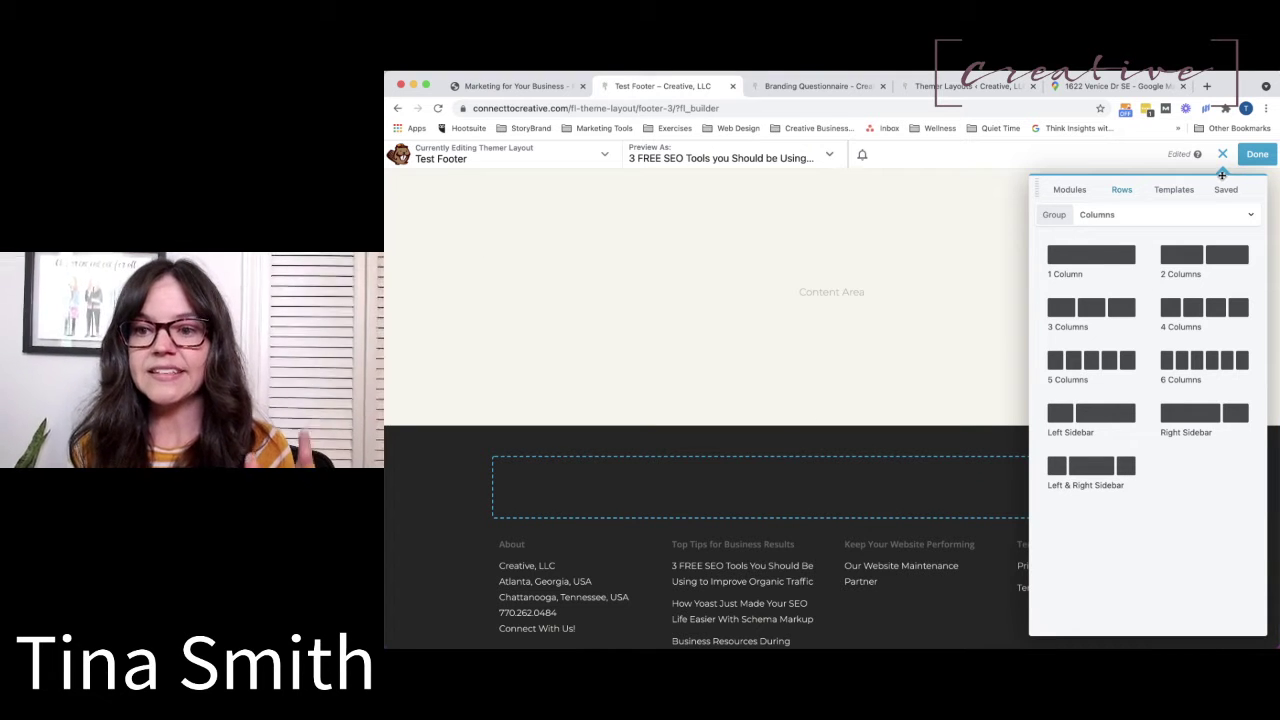
pyautogui.click(1070, 195)
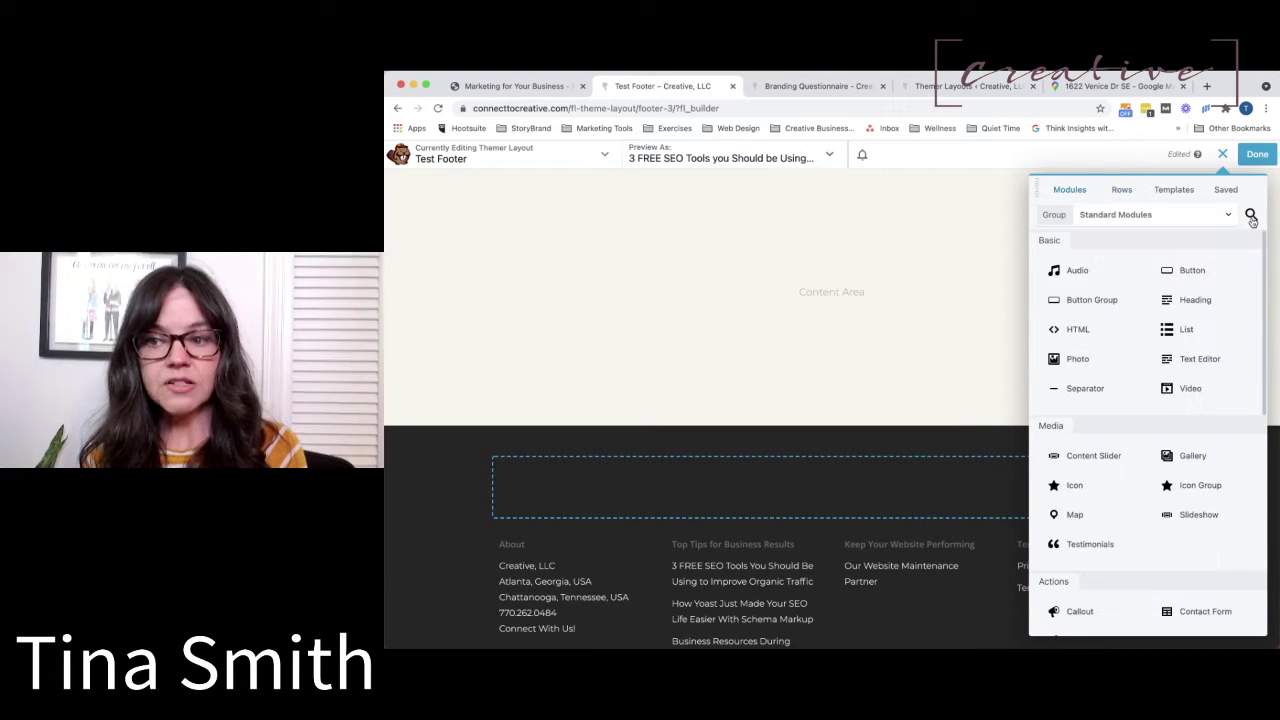
pyautogui.click(1251, 216)
pyautogui.write('map')
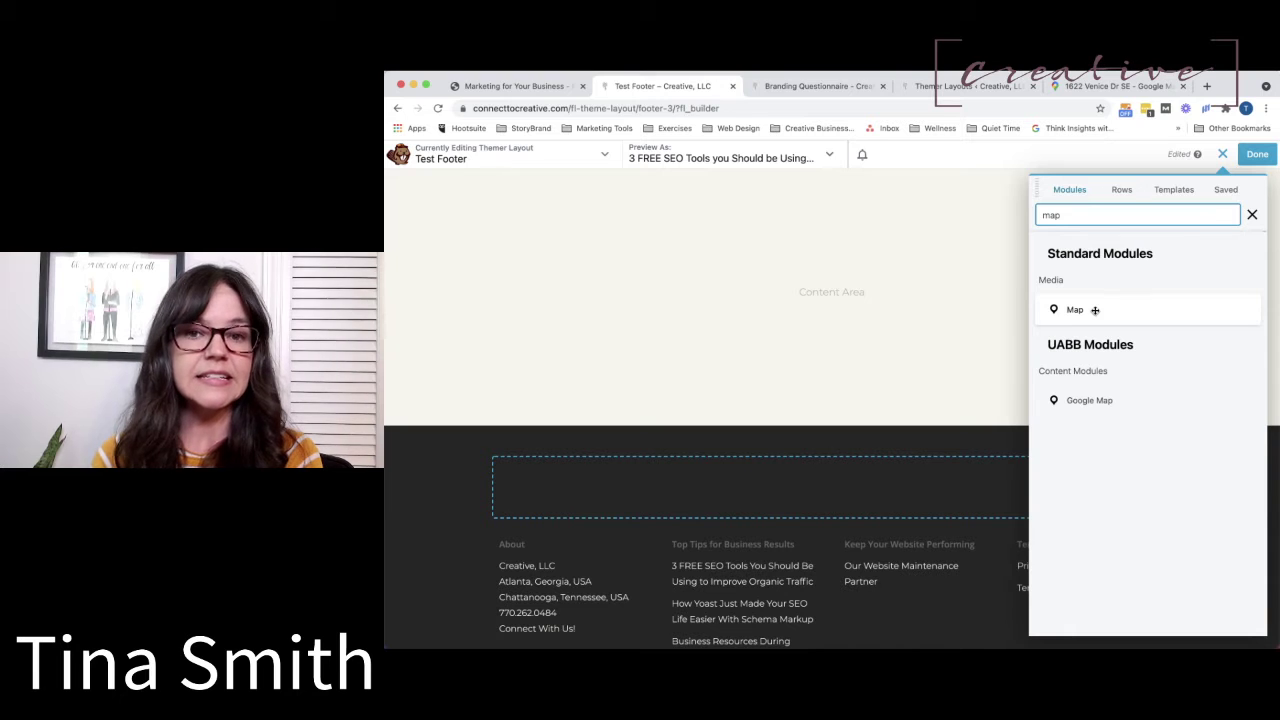
# Drop a Map module into the new row, enter the business street address, and set height to 800 px.
pyautogui.moveTo(1095, 310); pyautogui.dragTo(749, 484)
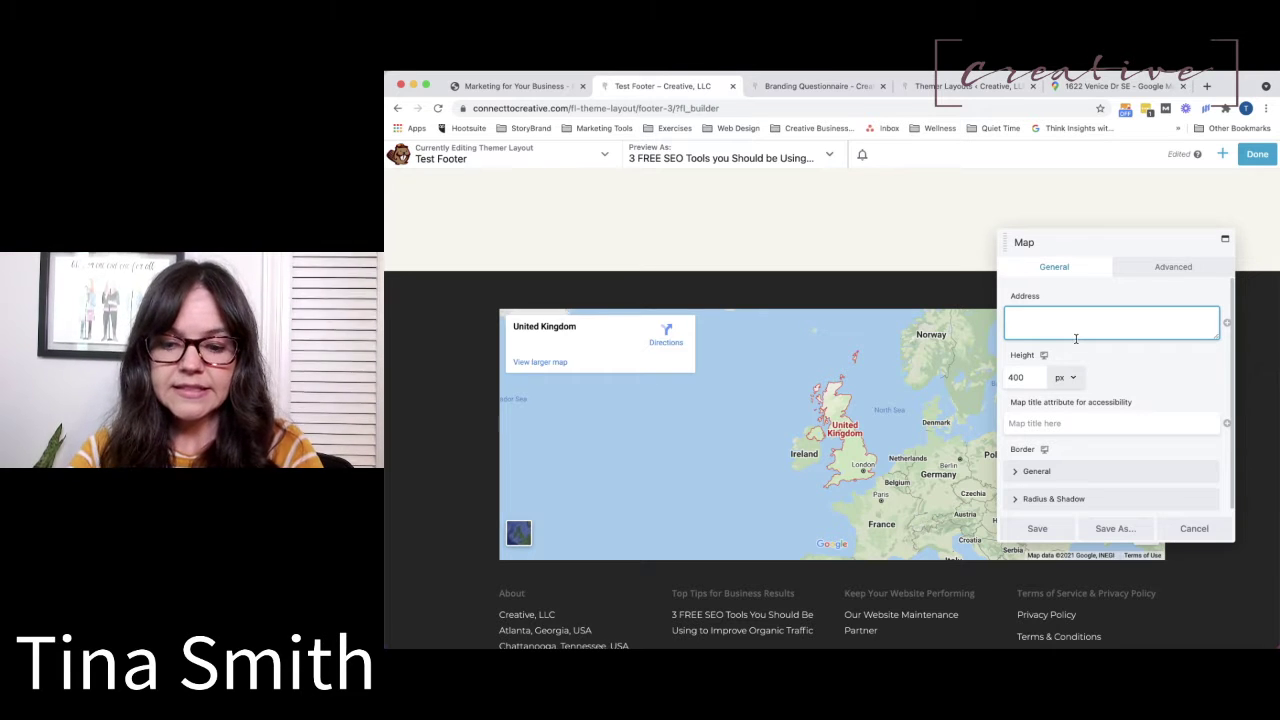
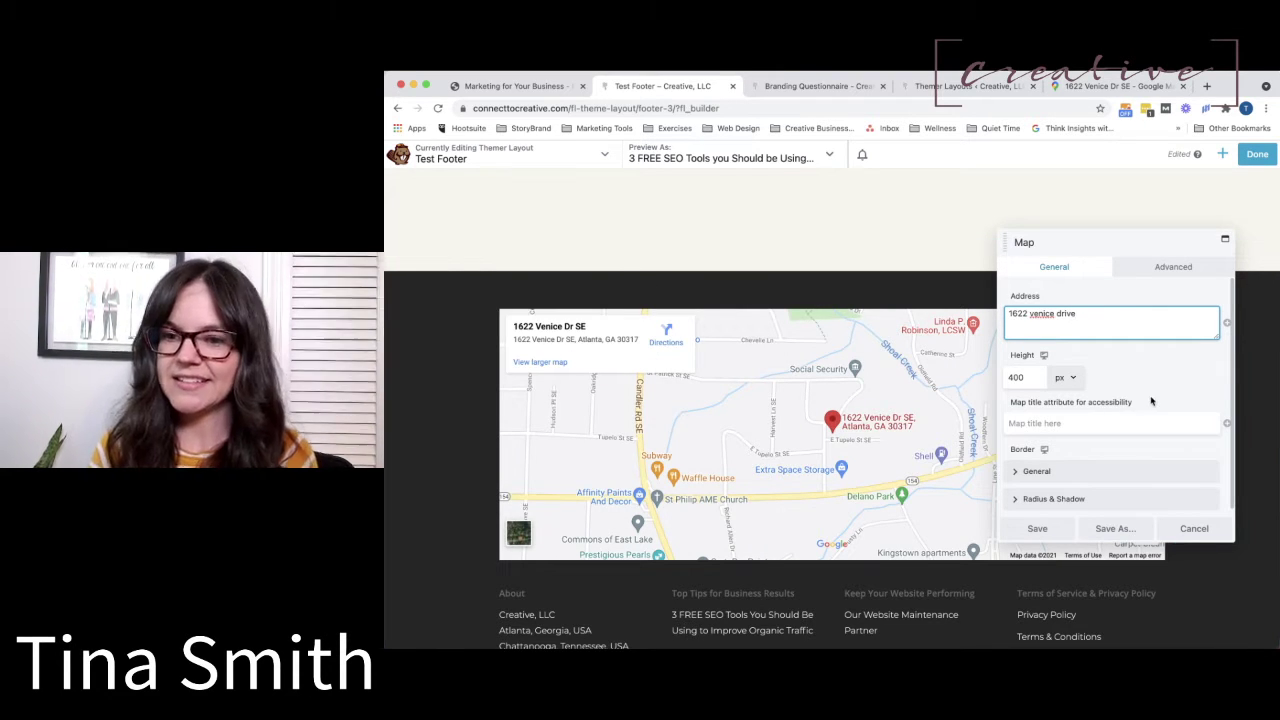
pyautogui.moveTo(1030, 377); pyautogui.dragTo(994, 377)
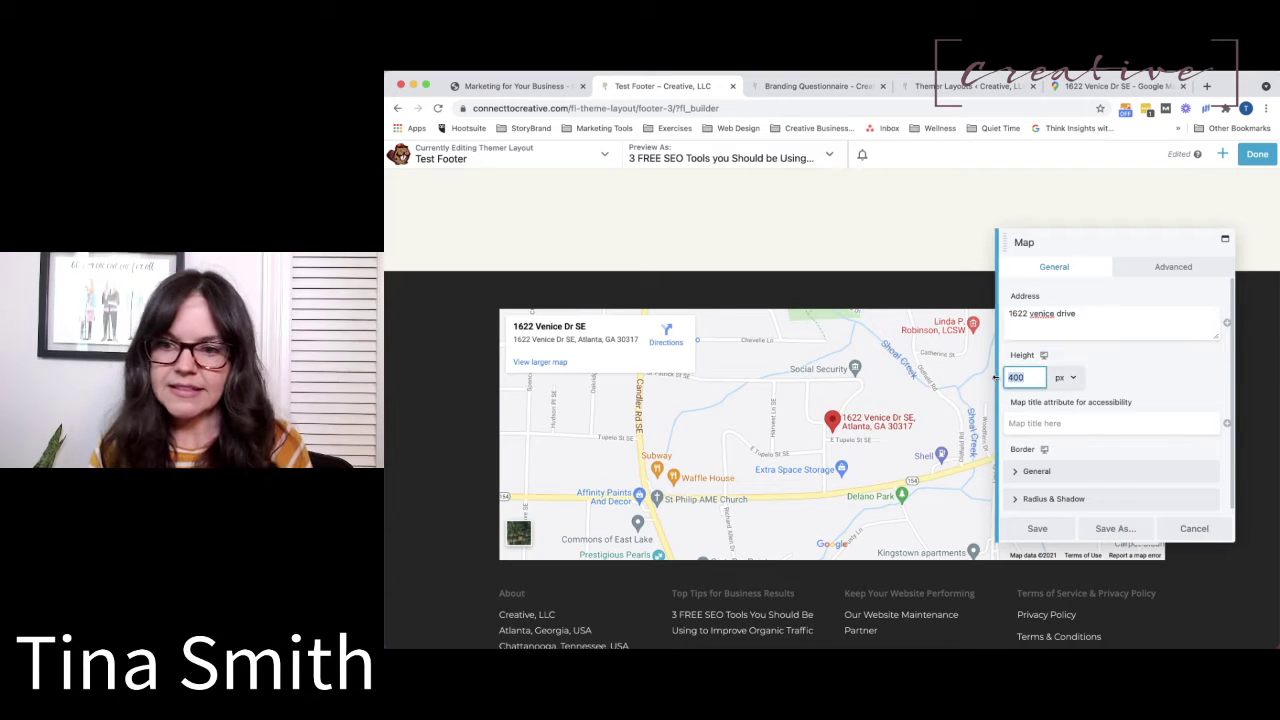
pyautogui.write('200')
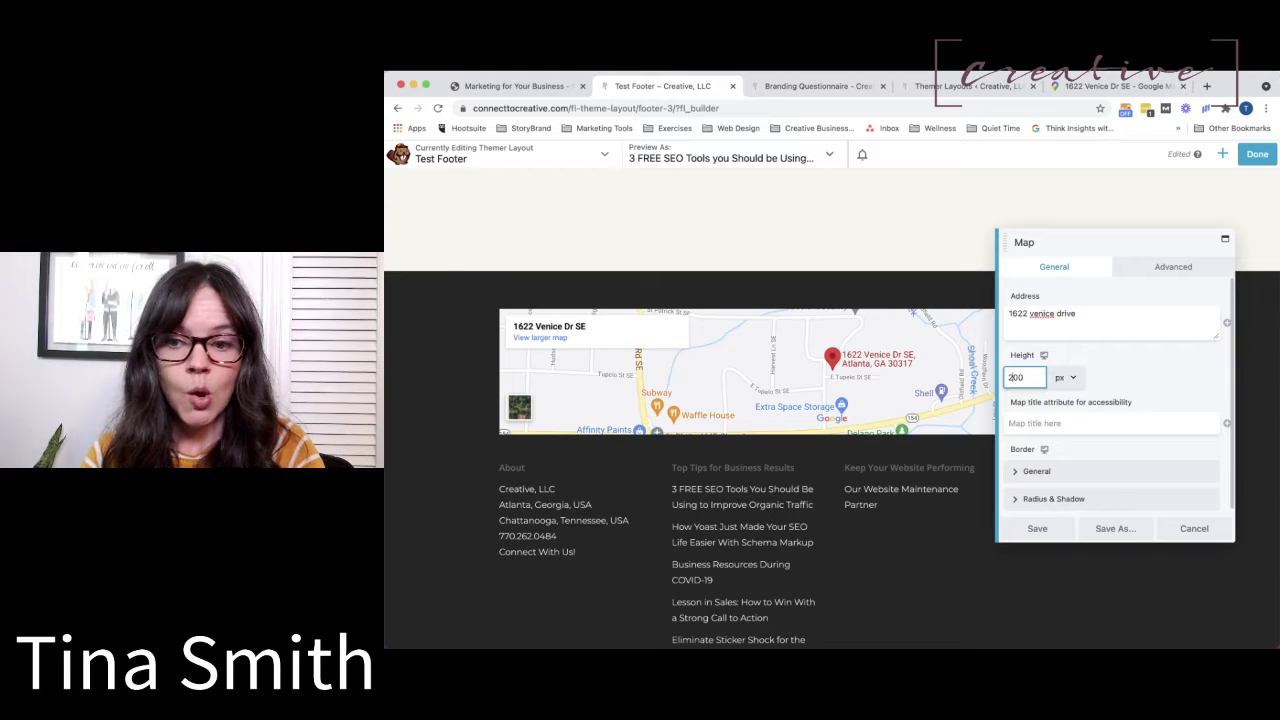
pyautogui.press('Left')
pyautogui.press('Left')
pyautogui.press('BackSpace')
pyautogui.write('8')
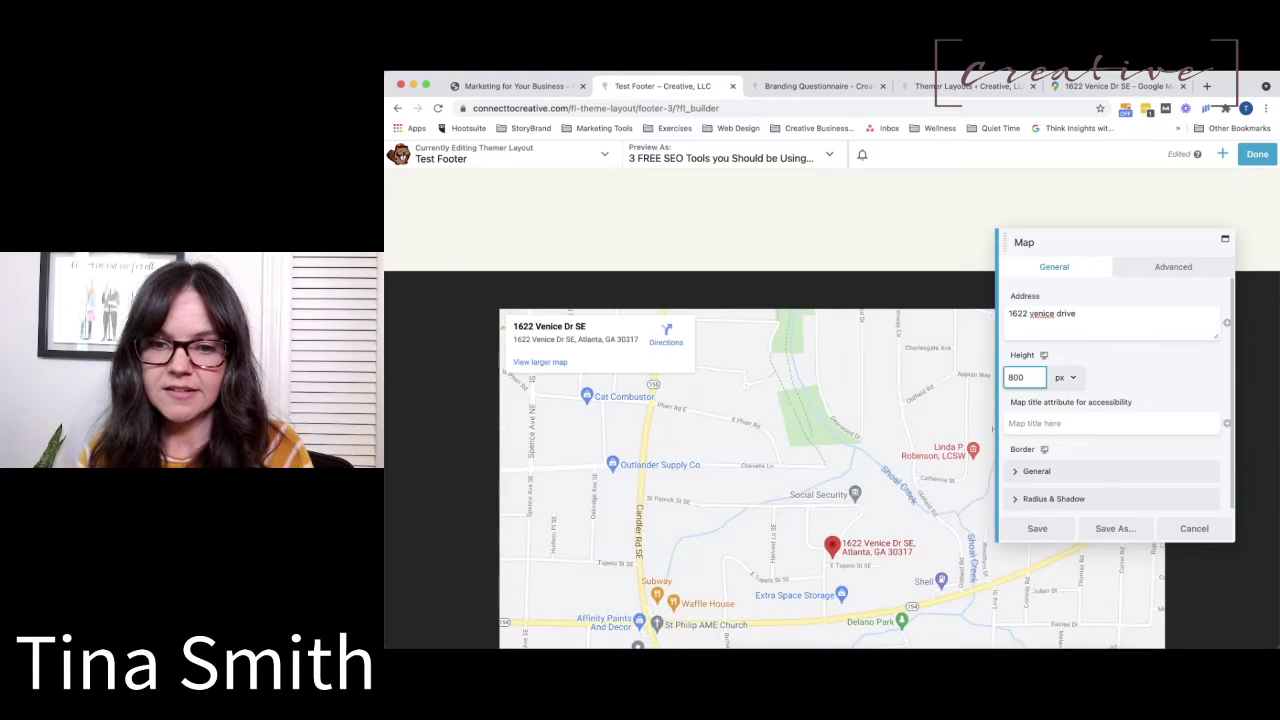
pyautogui.click(1082, 426)
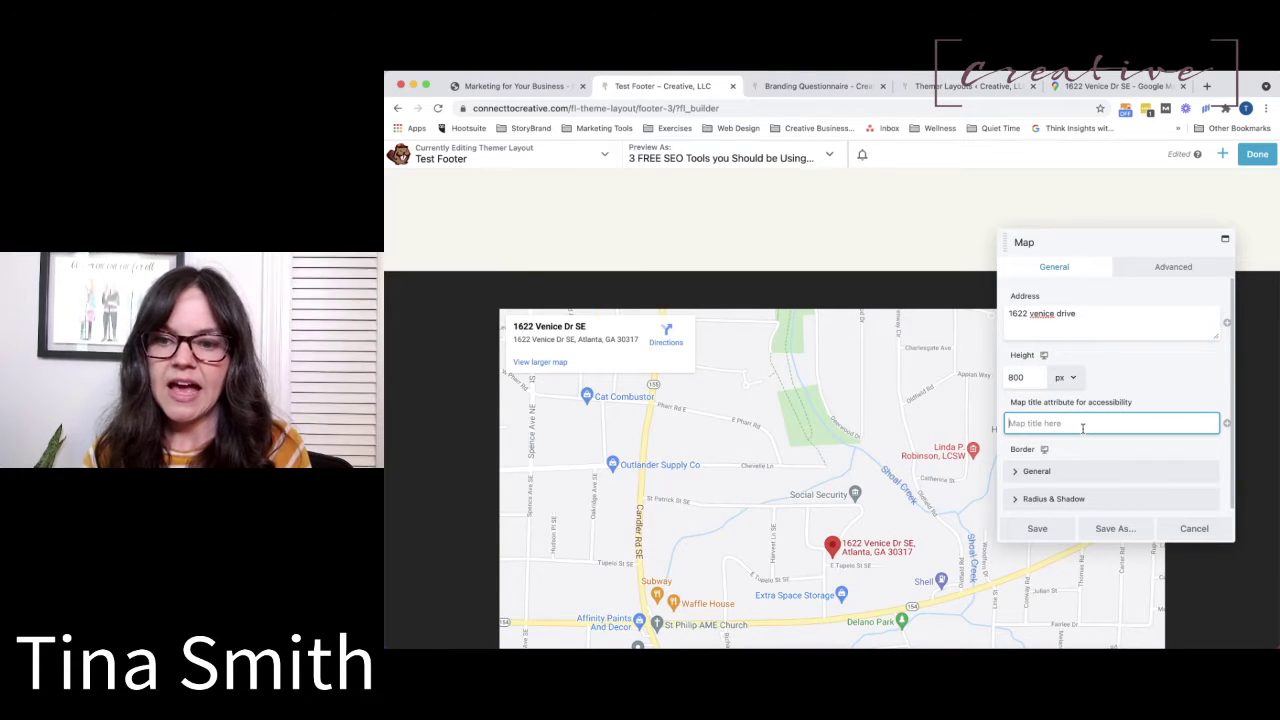
pyautogui.scroll(-1, 1082, 428)
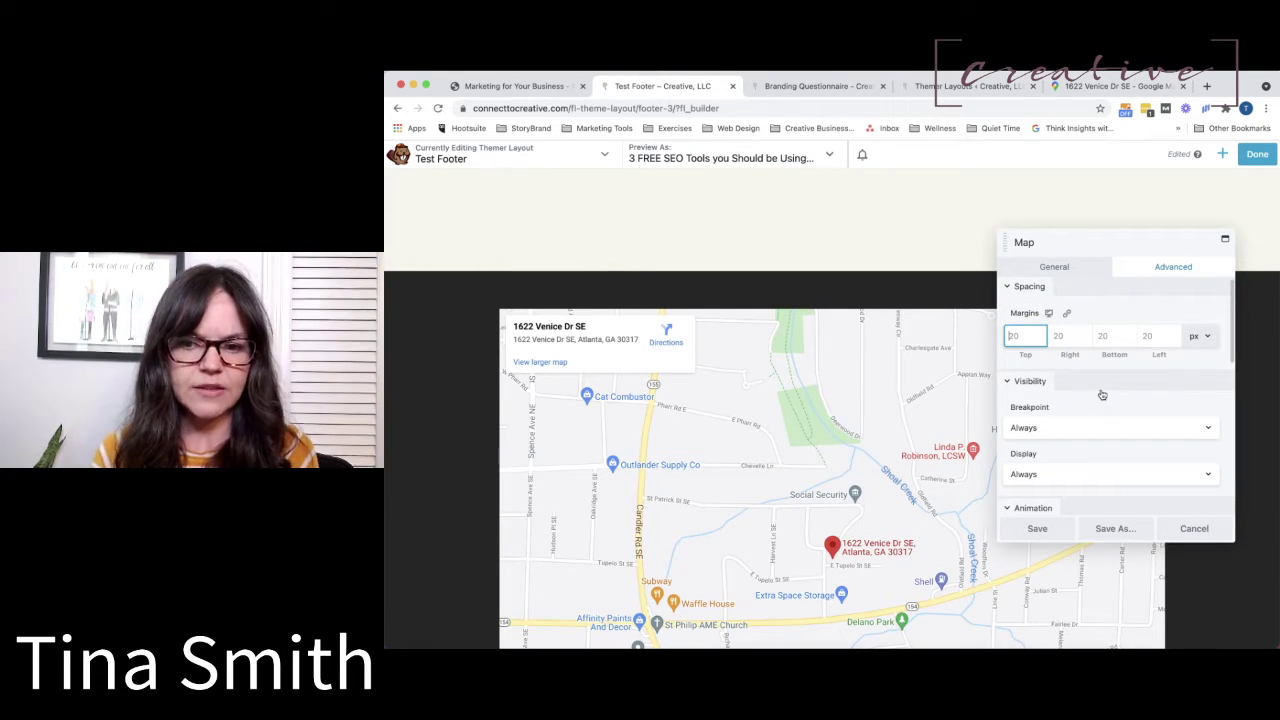
# Back on the map's General tab, check the Border settings and save the 800 px map.
pyautogui.click(1075, 270)
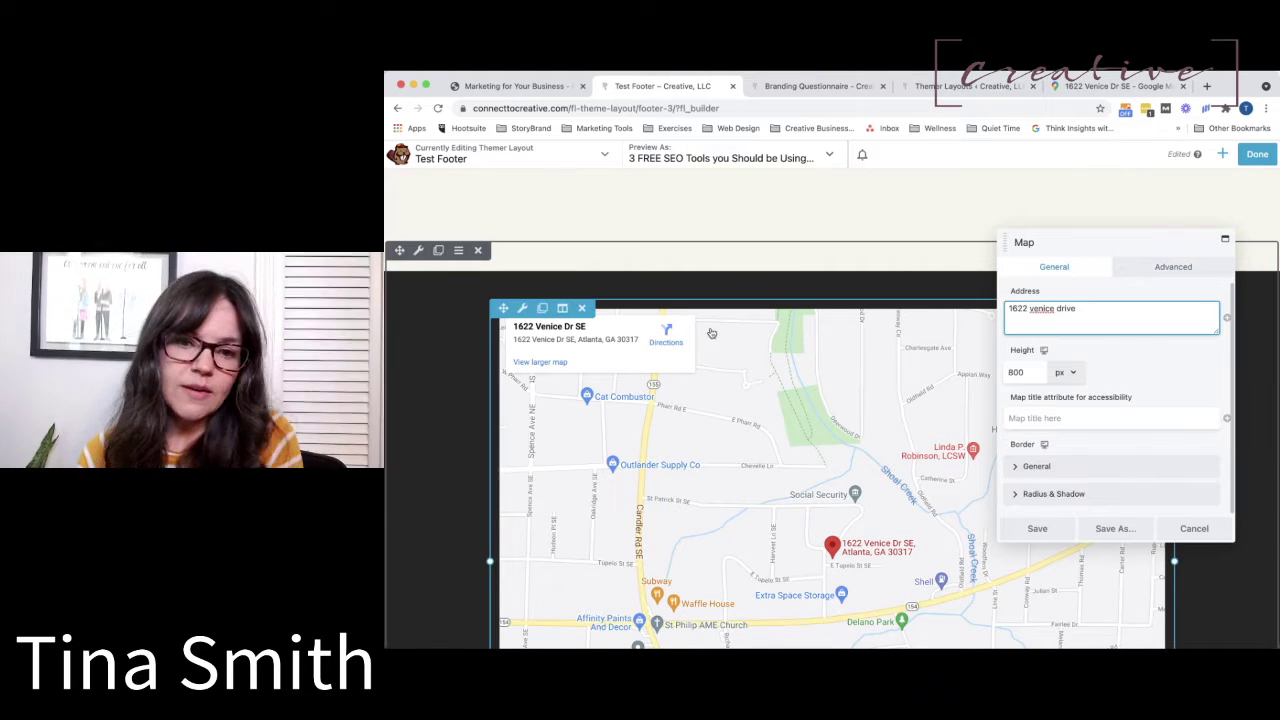
pyautogui.scroll(-2, 711, 332)
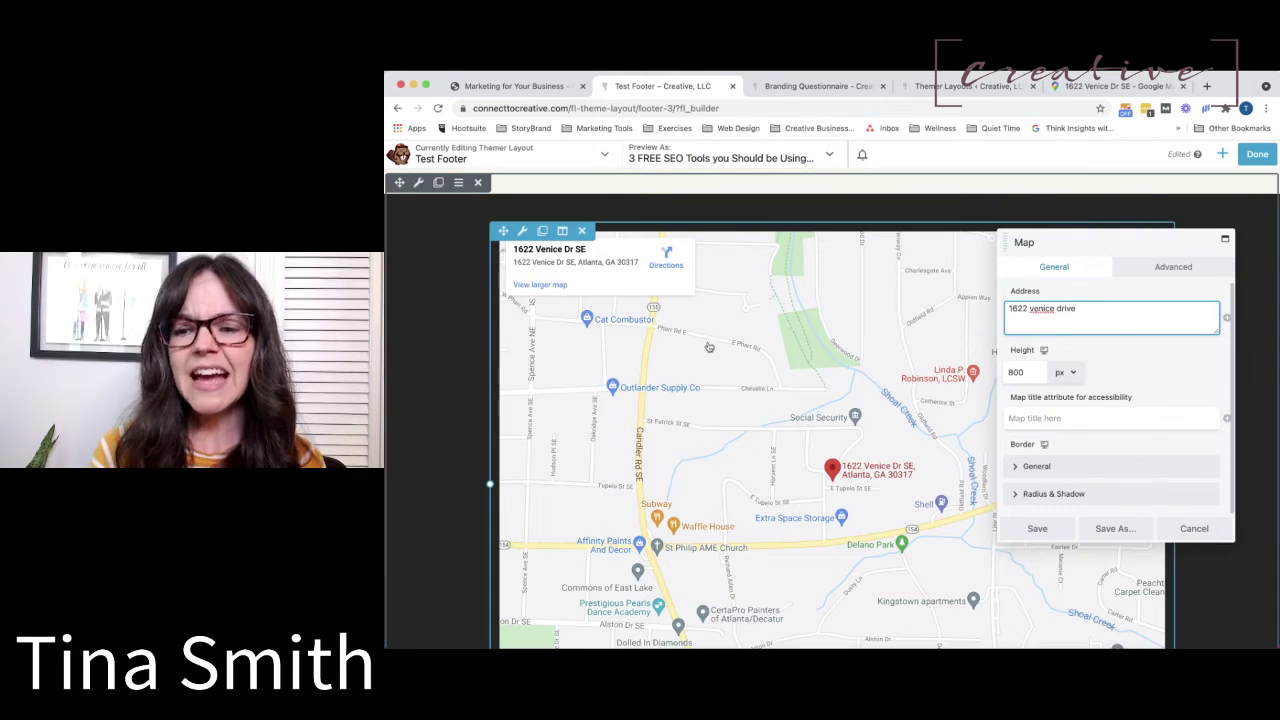
pyautogui.click(1030, 467)
pyautogui.scroll(-2, 1028, 468)
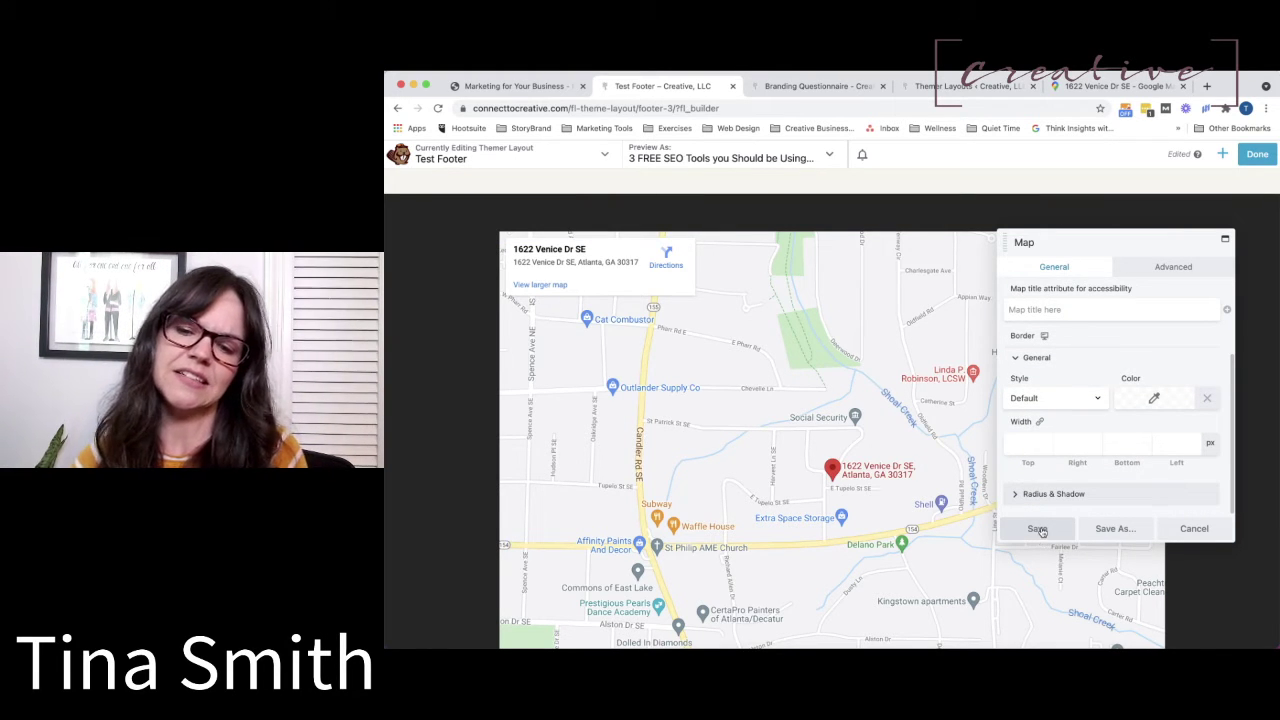
pyautogui.scroll(1, 1041, 531)
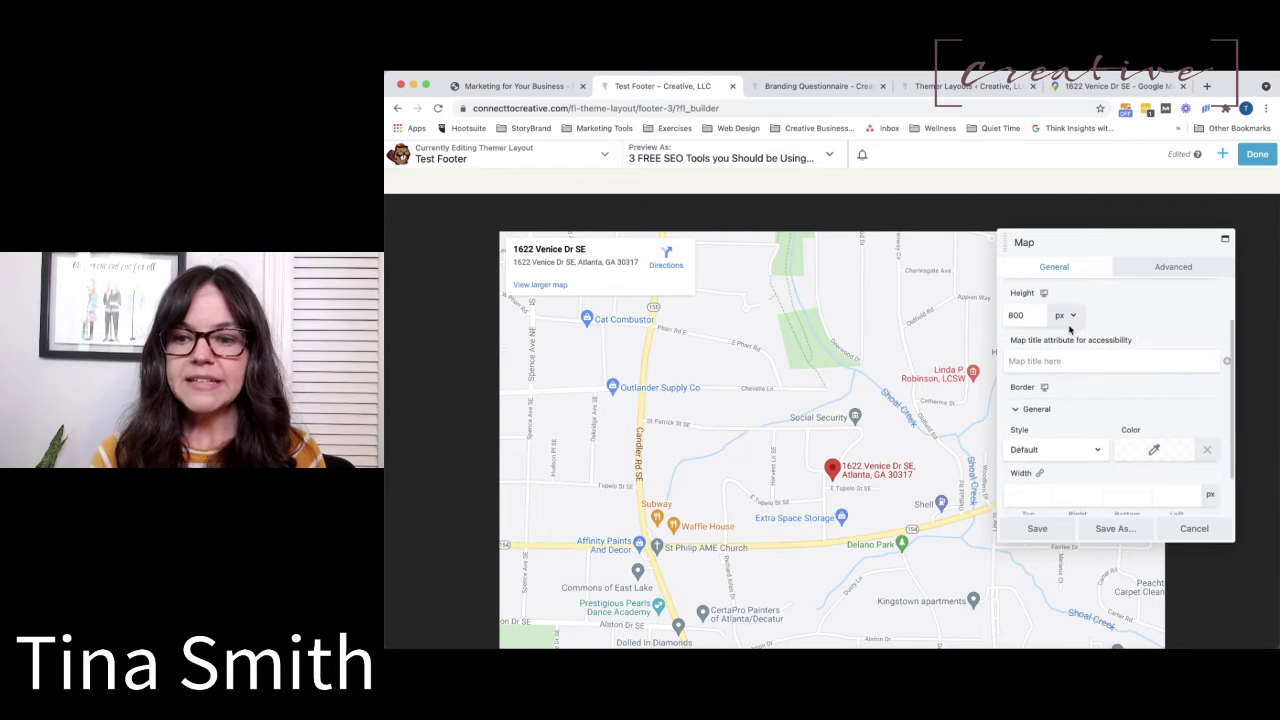
pyautogui.click(1040, 530)
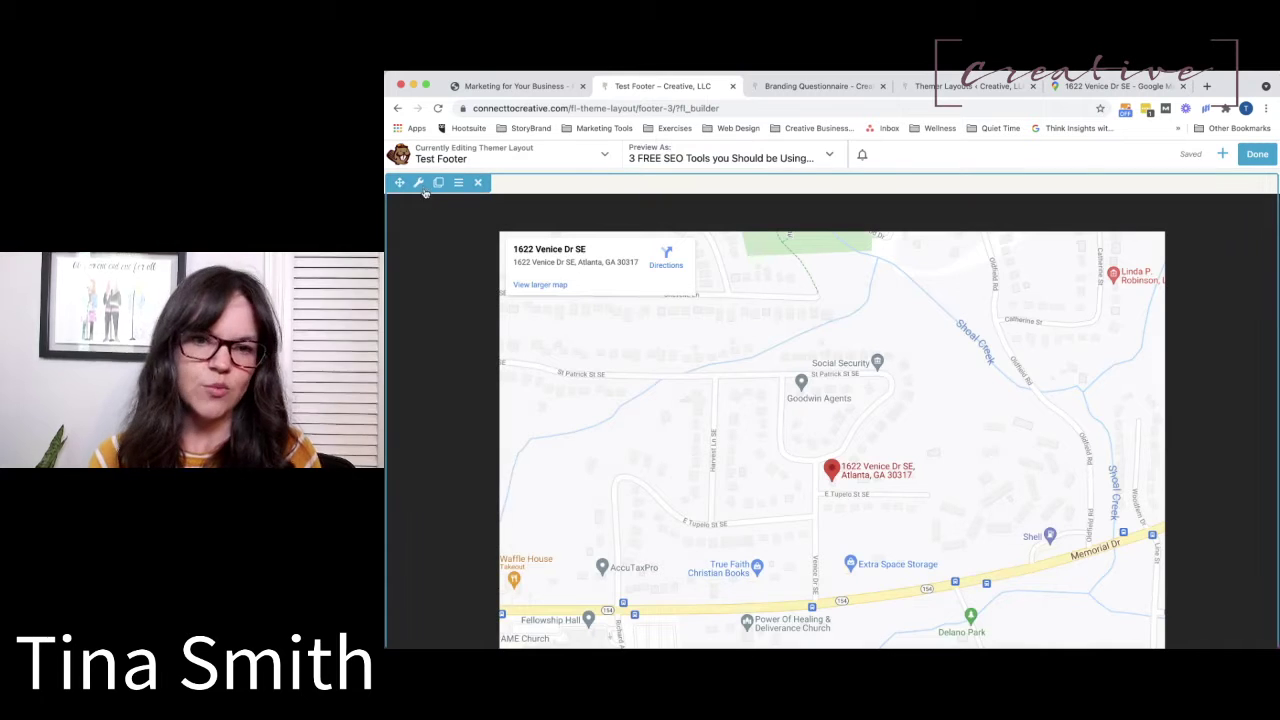
# Clear the map row's black background colour so it is transparent, and save the row.
pyautogui.click(420, 183)
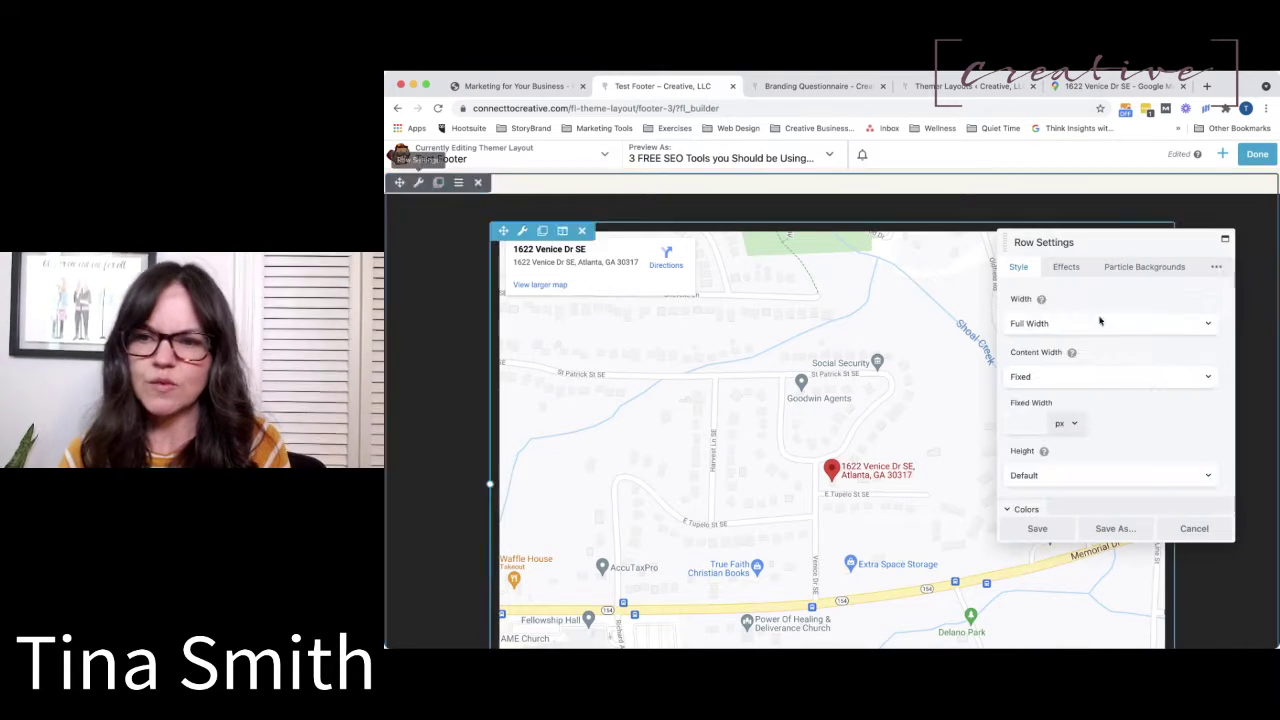
pyautogui.scroll(-3, 1151, 385)
pyautogui.scroll(-5, 1151, 385)
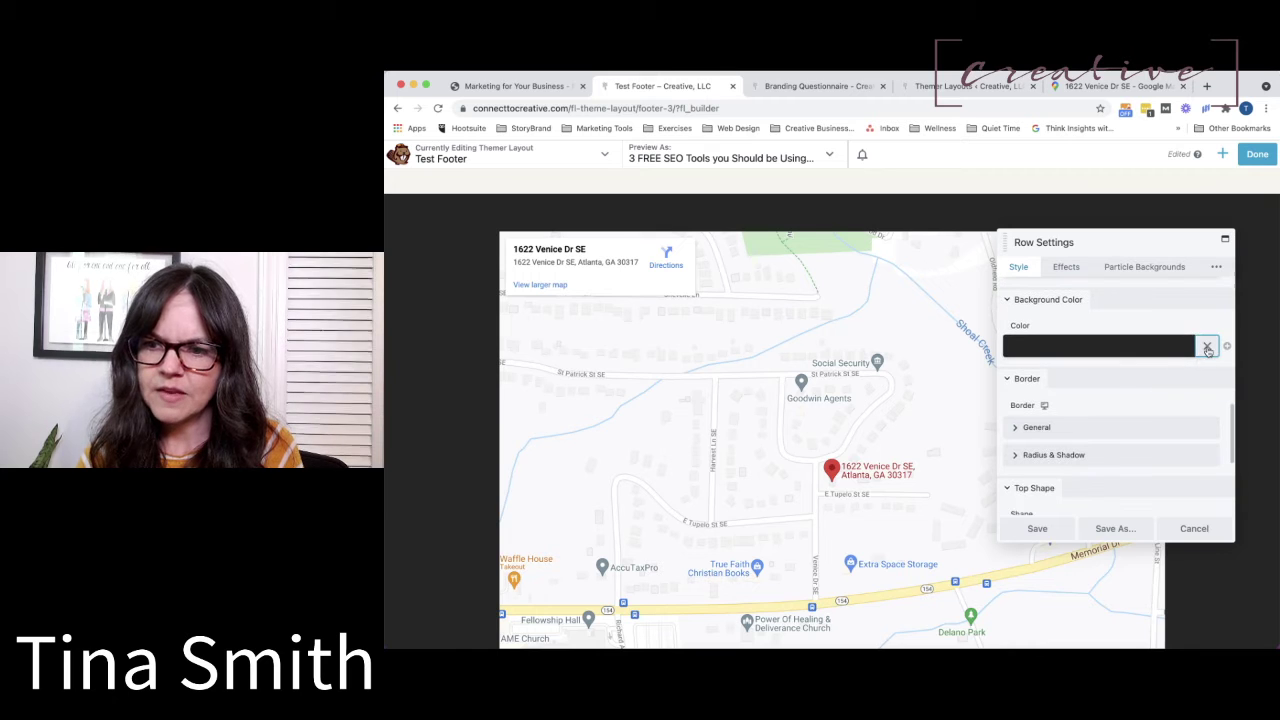
pyautogui.click(1207, 346)
pyautogui.scroll(-5, 829, 507)
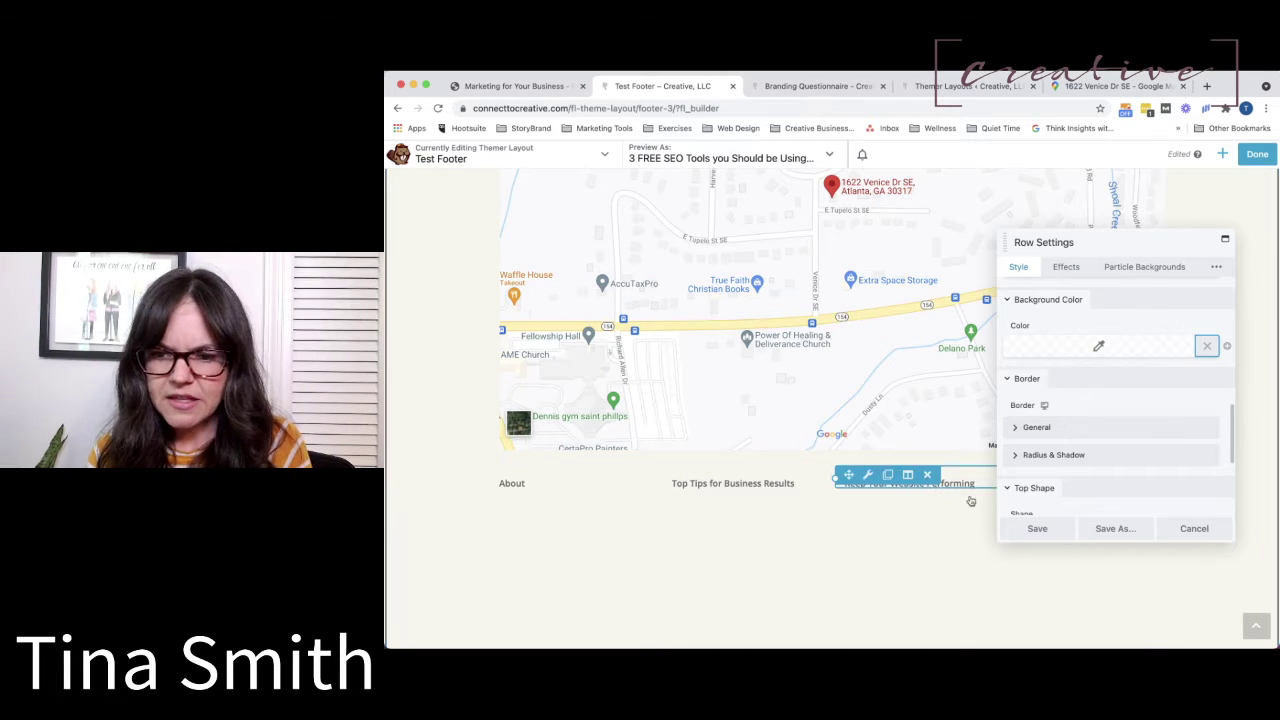
pyautogui.click(1038, 530)
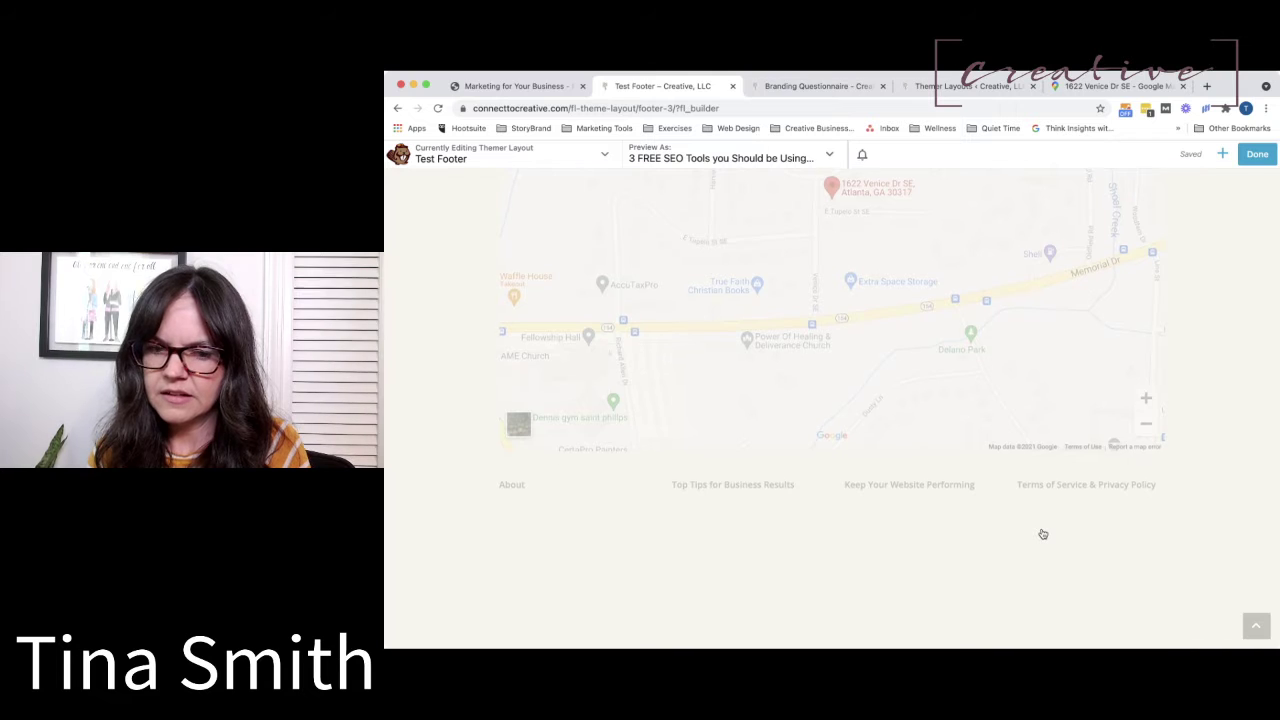
pyautogui.scroll(-4, 1043, 531)
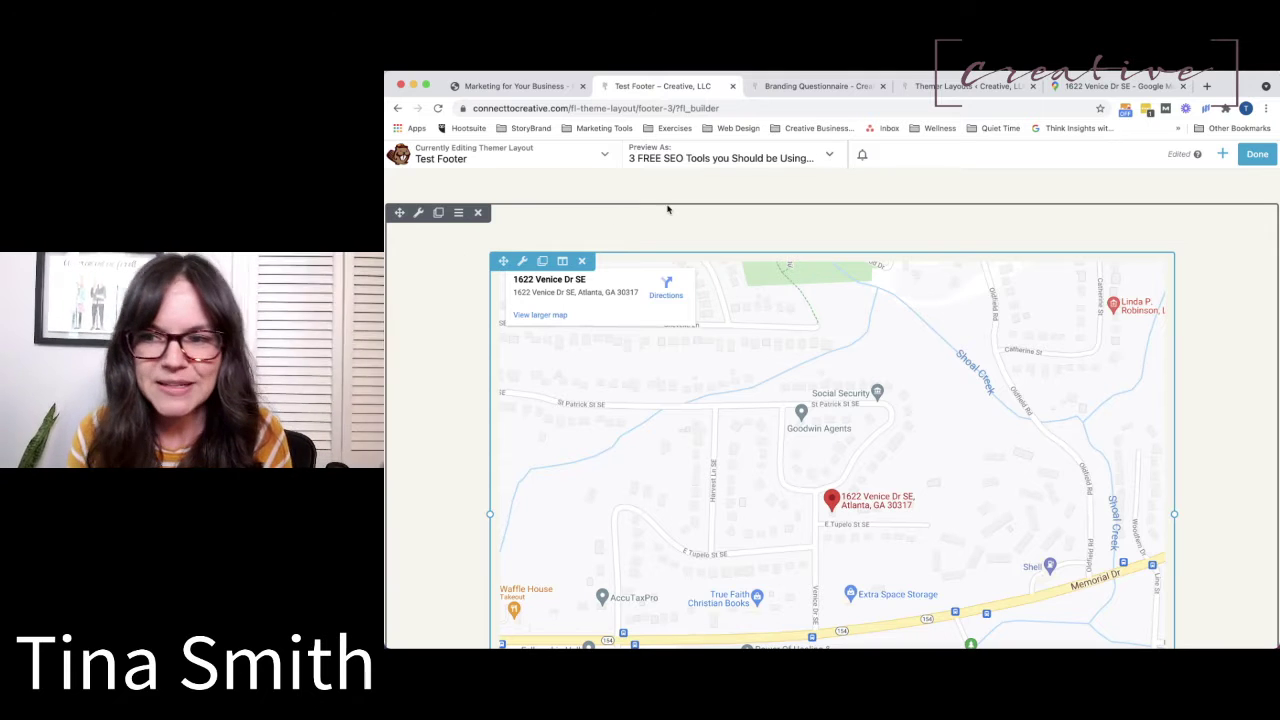
# Add another empty one-column row and move the map above it to the top of the footer.
pyautogui.click(1222, 153)
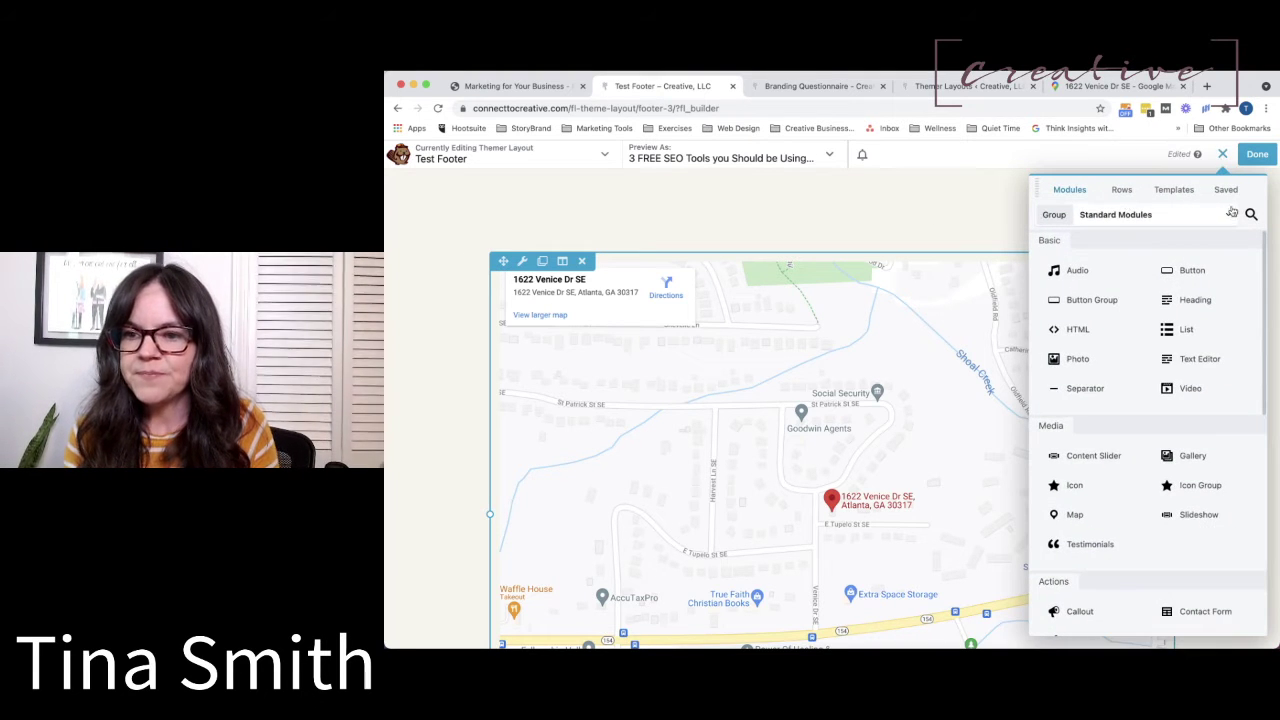
pyautogui.click(1121, 189)
pyautogui.moveTo(1086, 251); pyautogui.dragTo(840, 203)
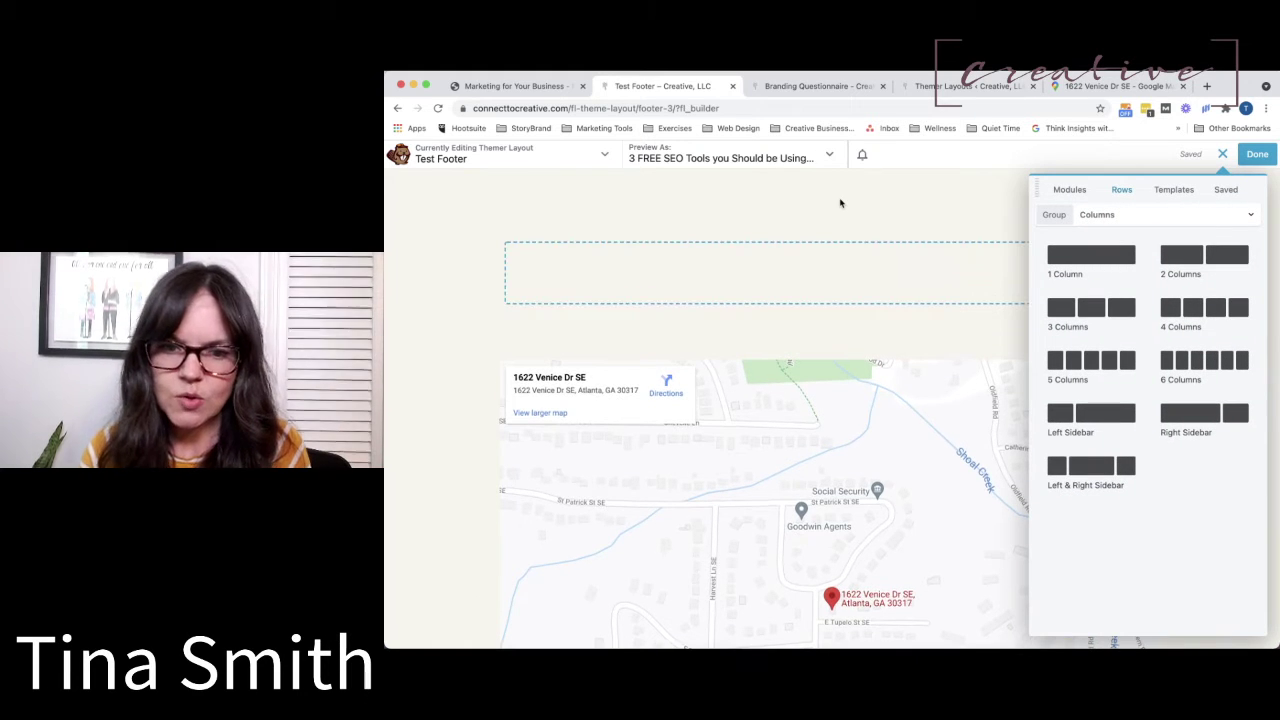
pyautogui.moveTo(517, 269)
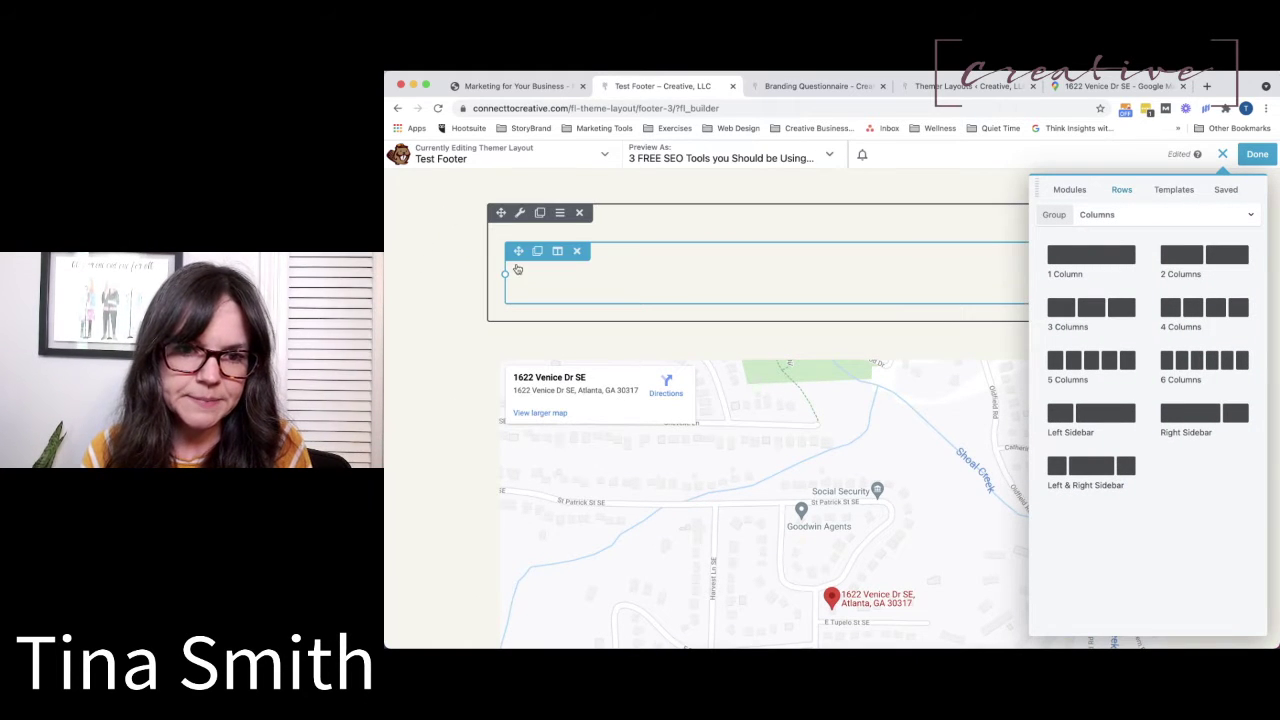
pyautogui.moveTo(501, 212); pyautogui.dragTo(470, 205)
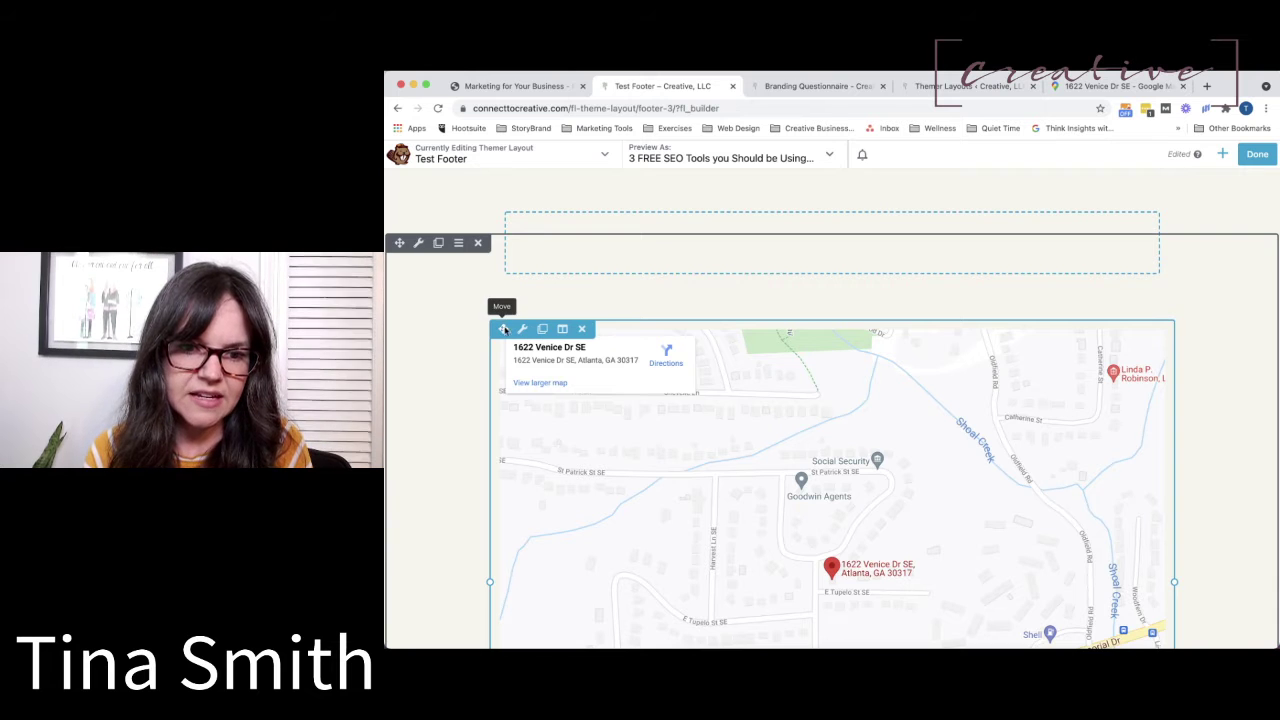
pyautogui.moveTo(503, 329); pyautogui.dragTo(563, 220)
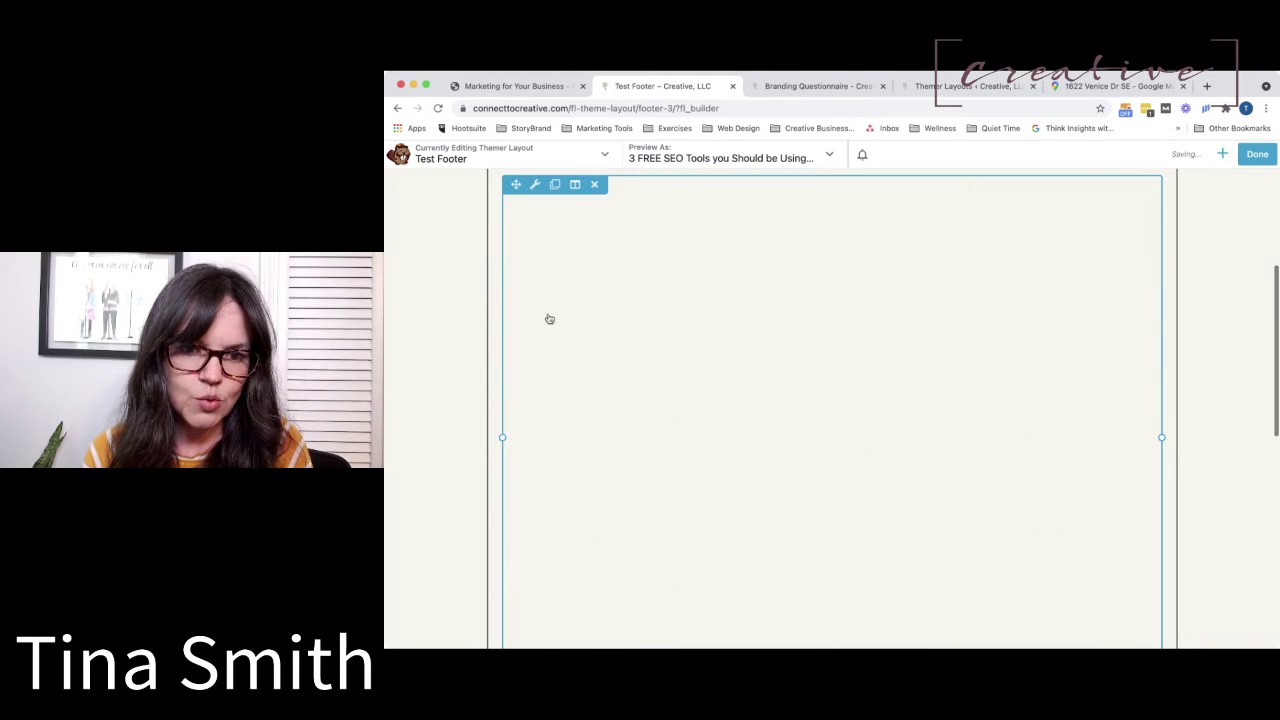
pyautogui.scroll(-5, 548, 320)
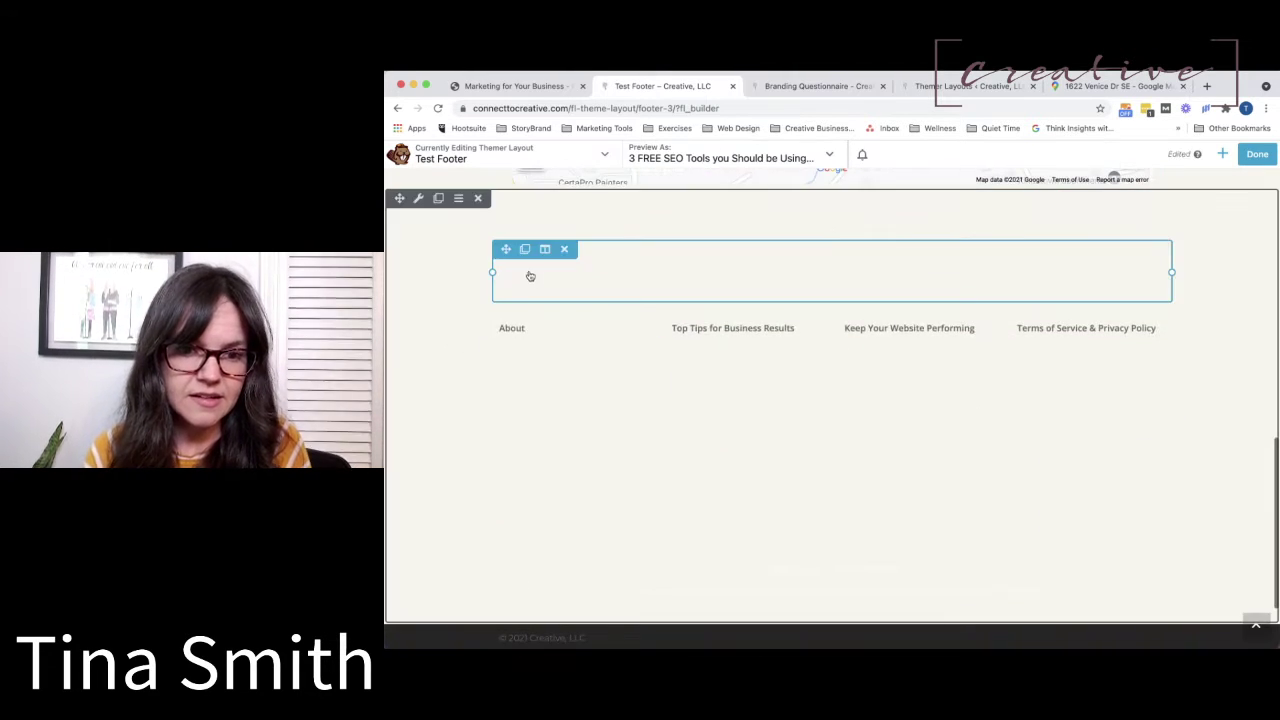
# Give the footer links row the dark grey preset background #393d43 and save it.
pyautogui.click(418, 198)
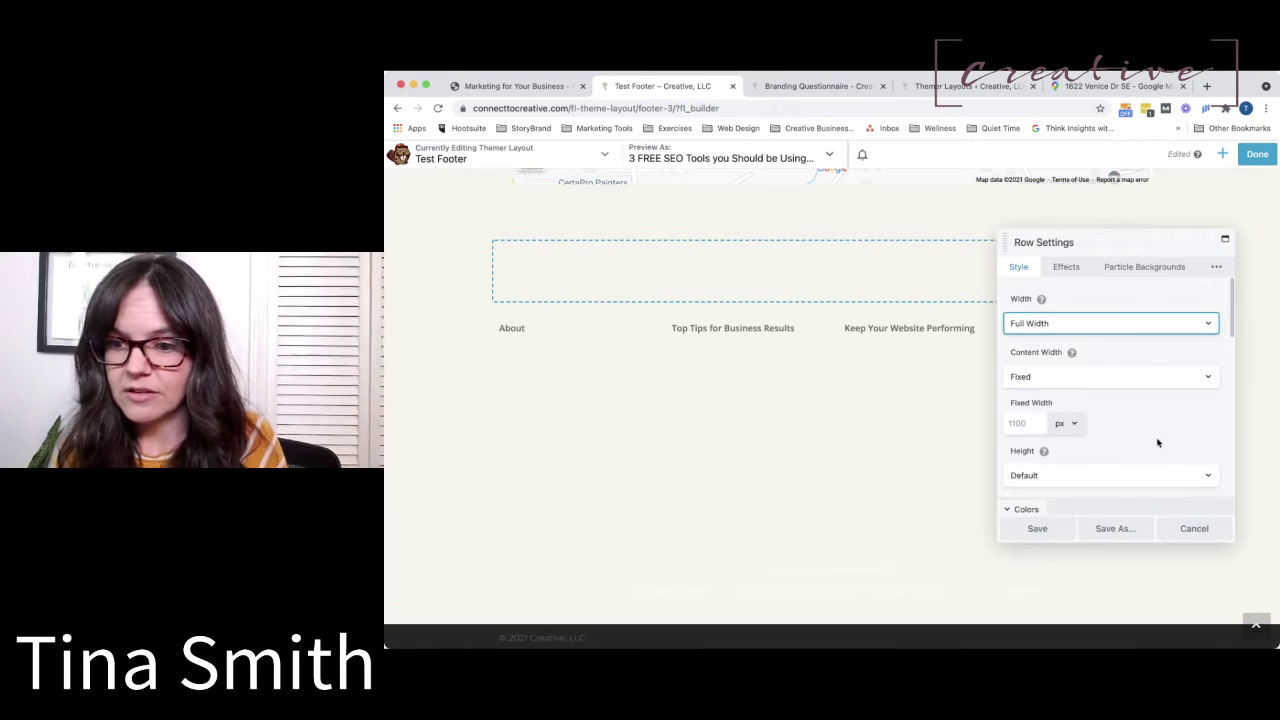
pyautogui.scroll(-5, 1158, 442)
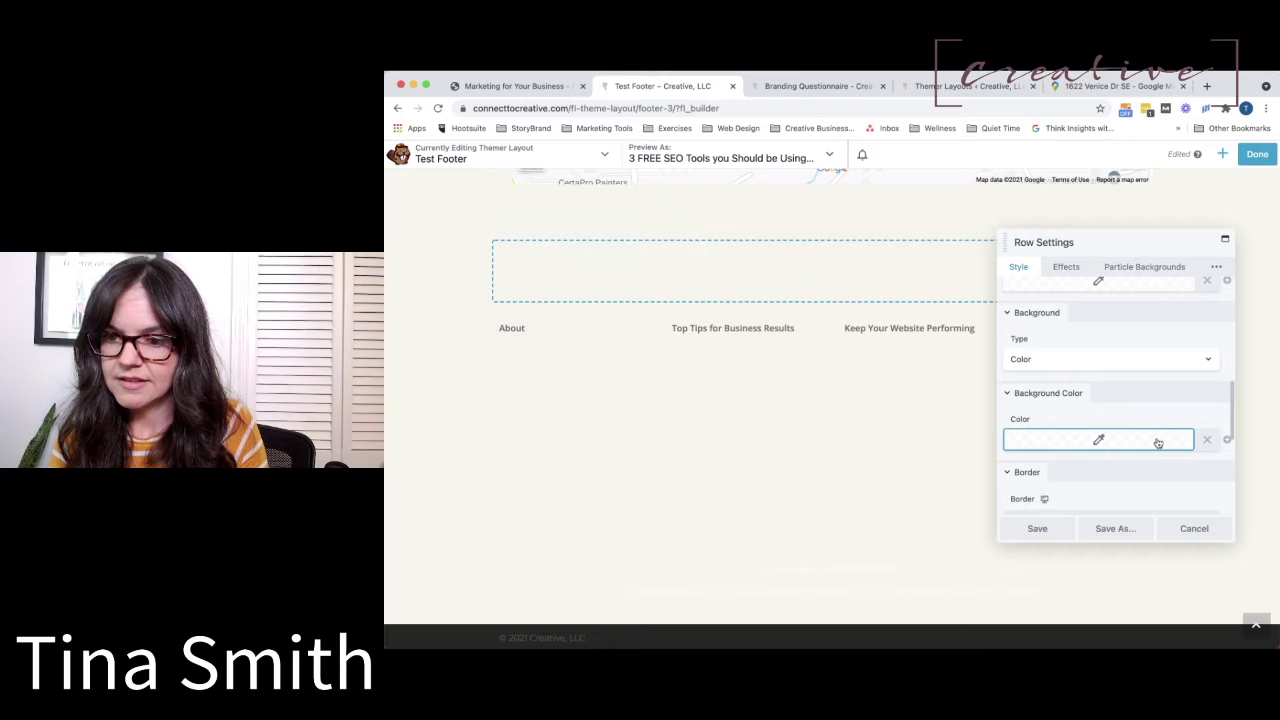
pyautogui.click(1158, 443)
pyautogui.click(1112, 627)
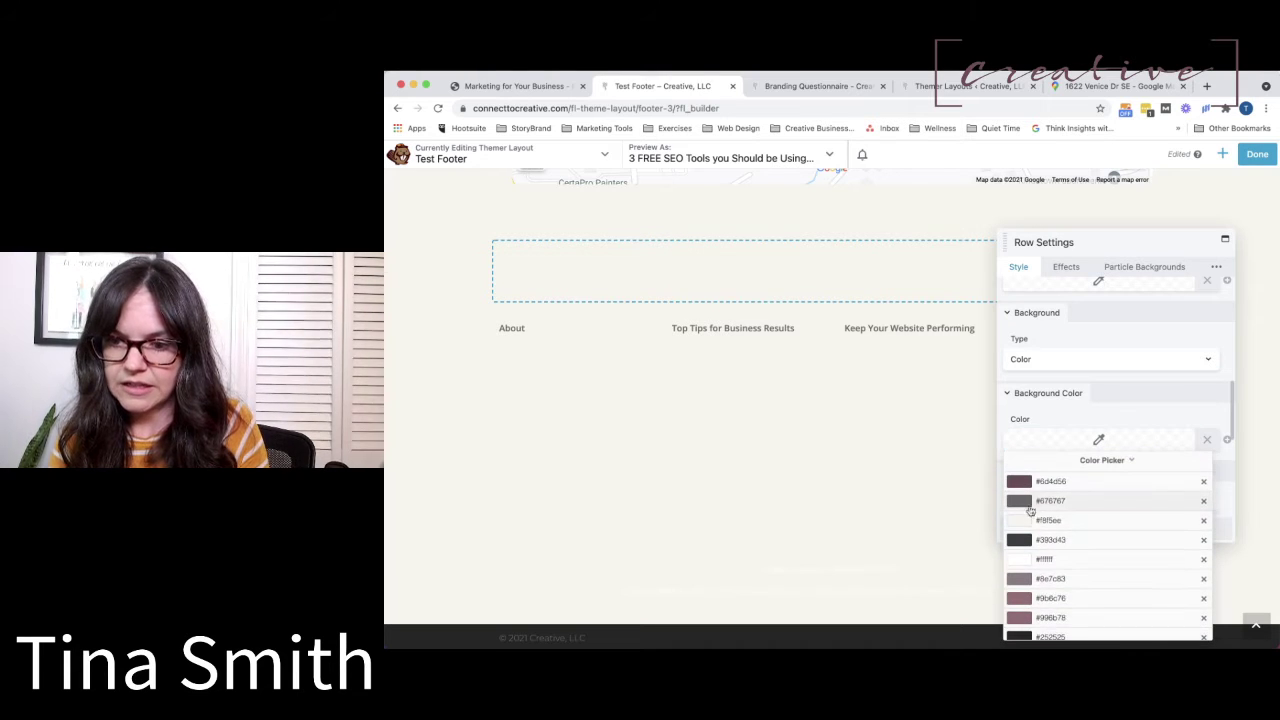
pyautogui.click(1027, 542)
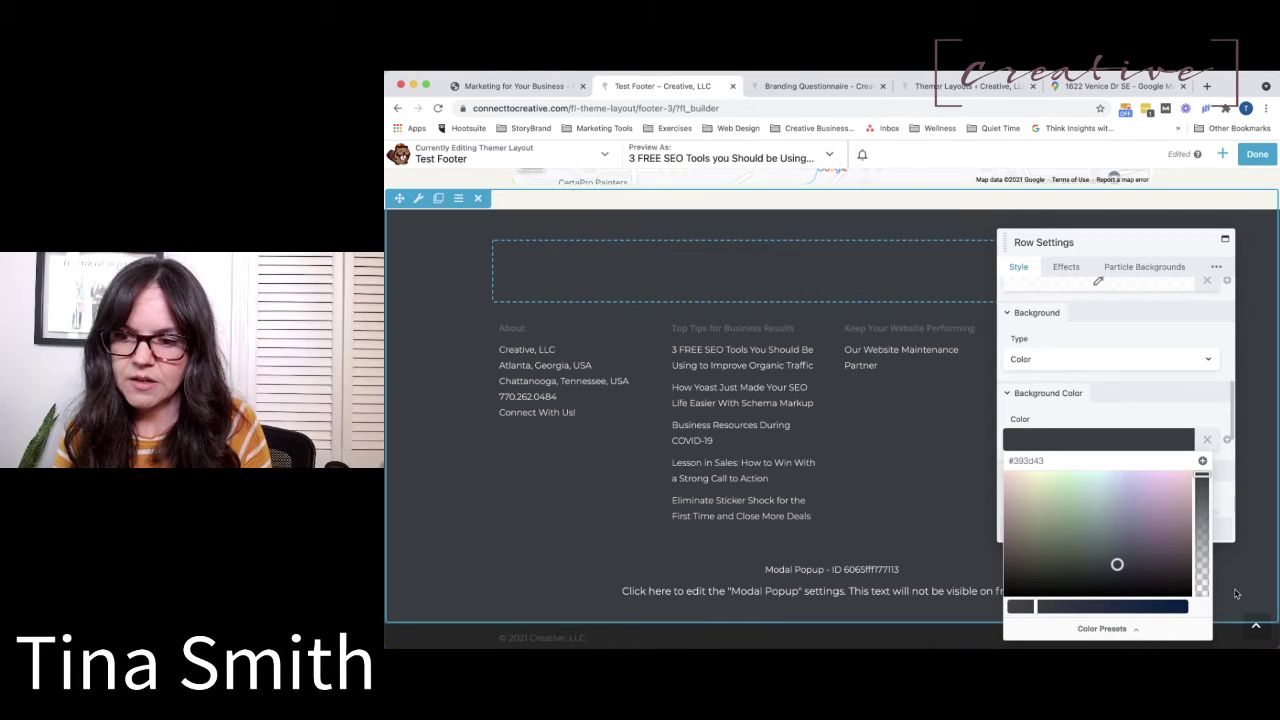
pyautogui.click(1228, 490)
pyautogui.click(1037, 529)
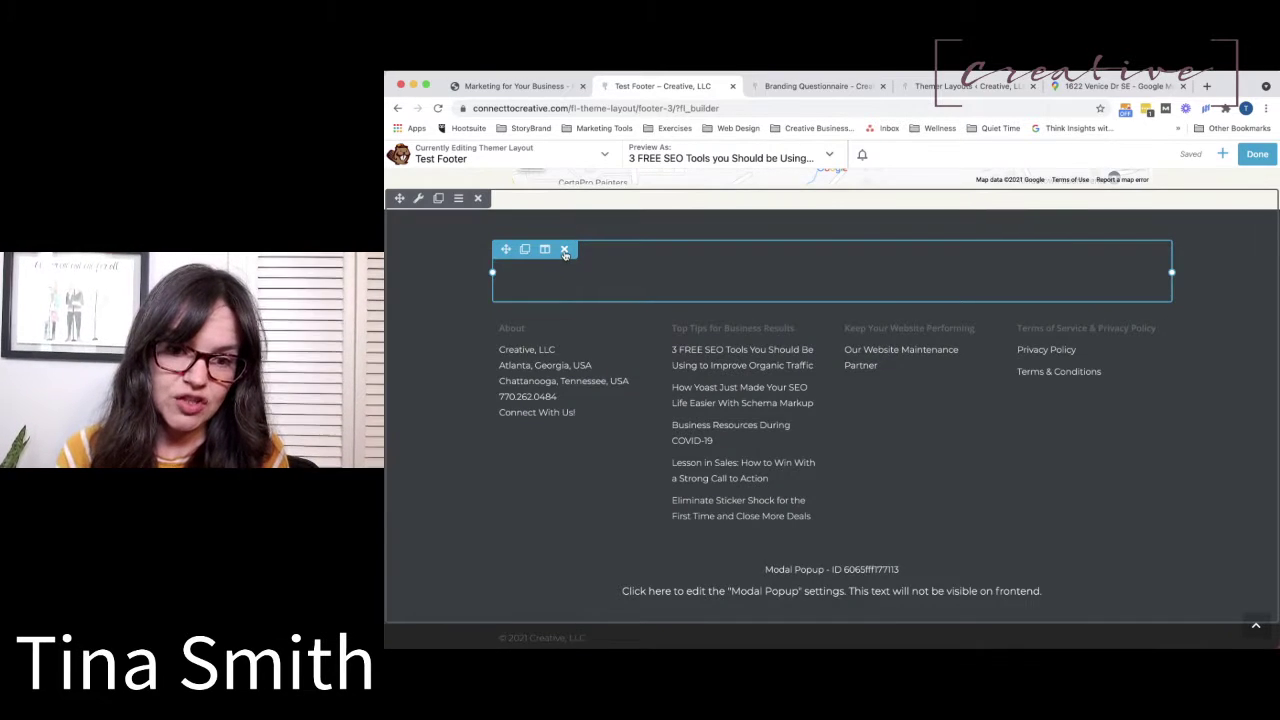
pyautogui.scroll(3, 748, 408)
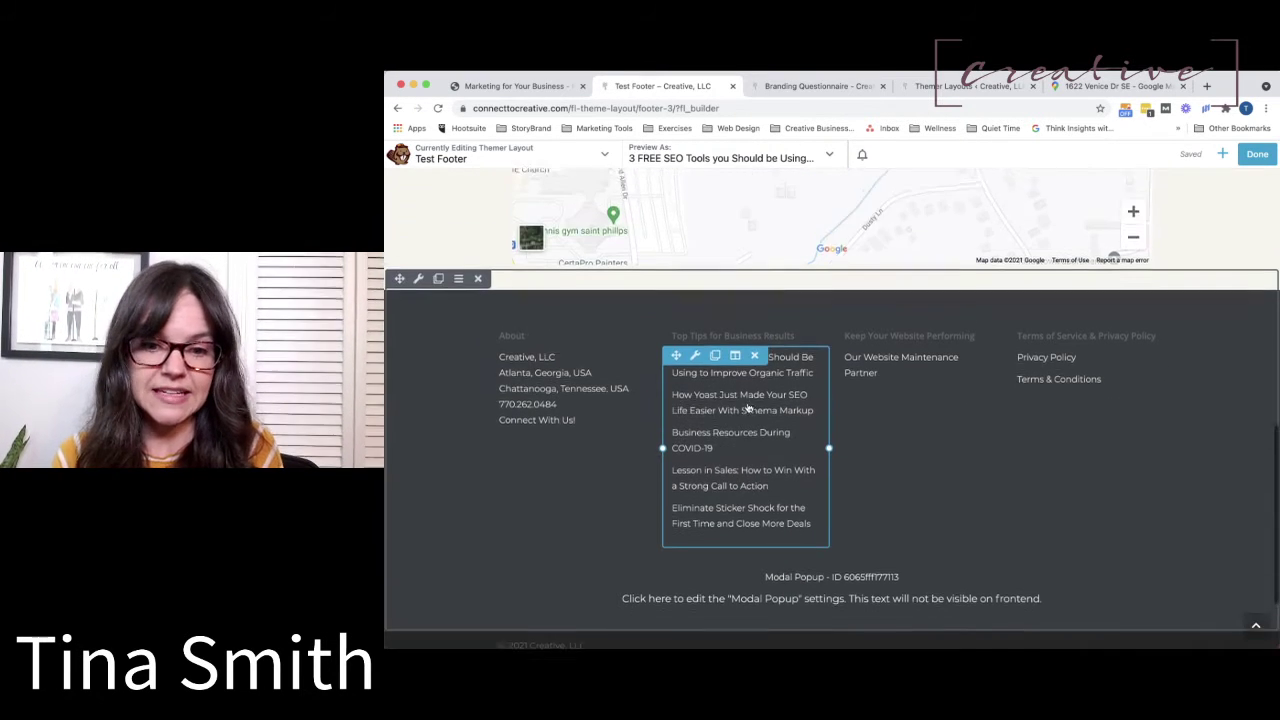
pyautogui.scroll(6, 748, 408)
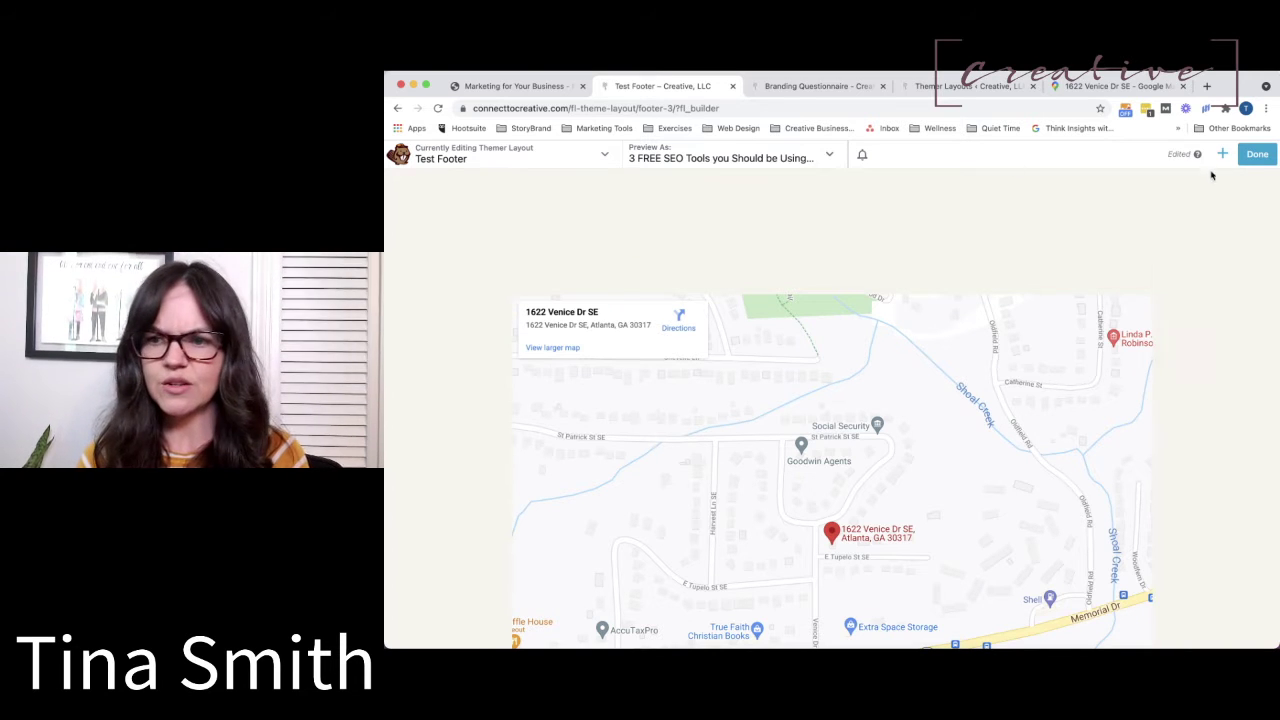
# Drop a Heading module beside the map reading 'Our Locations' and save it.
pyautogui.click(1222, 155)
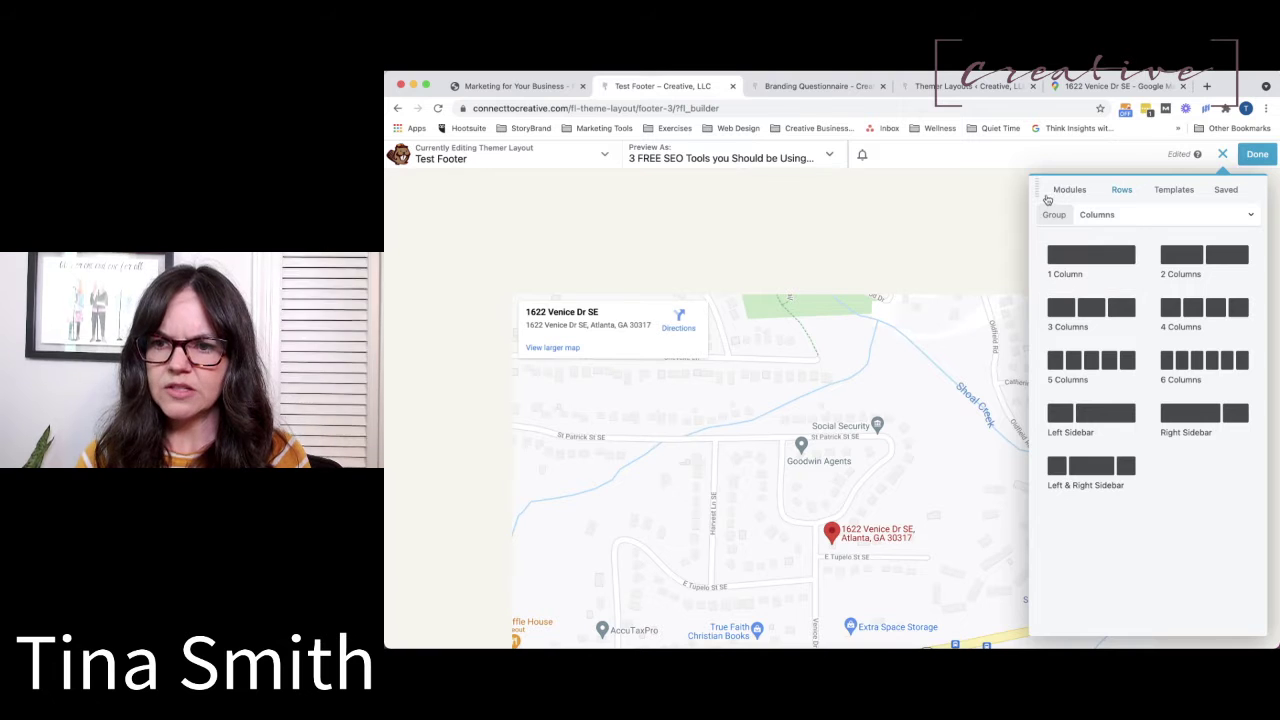
pyautogui.click(1071, 192)
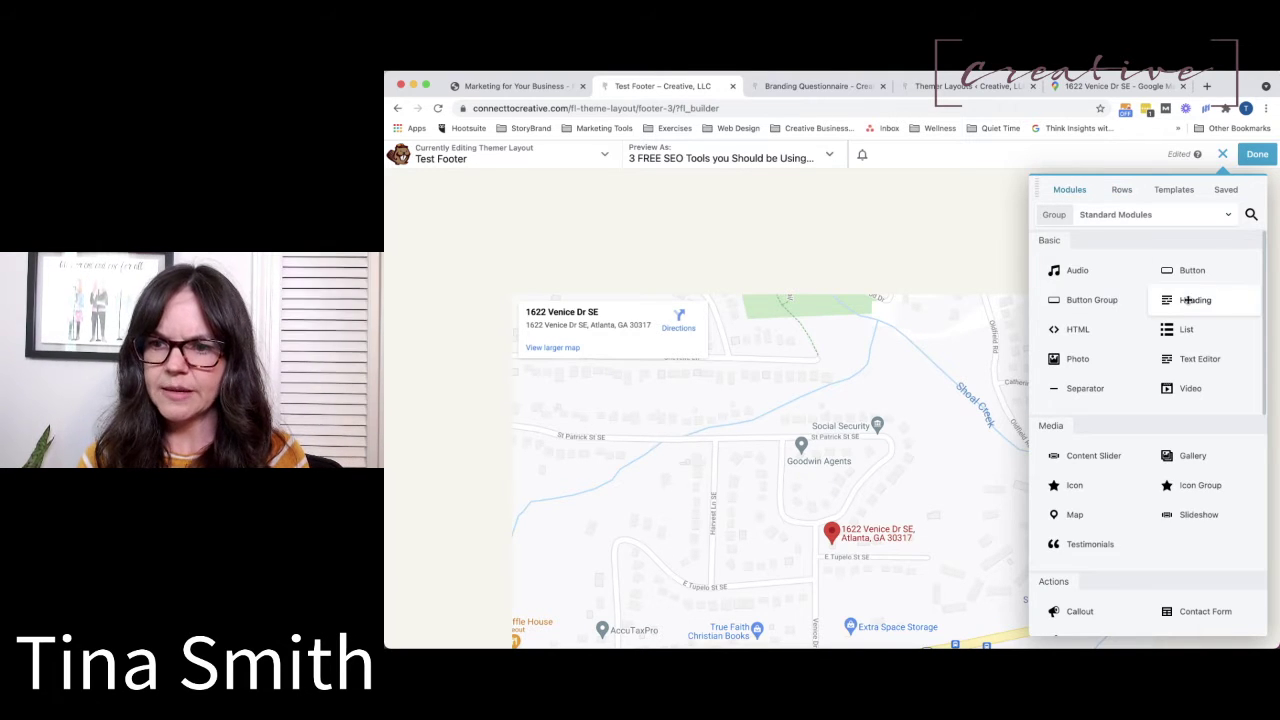
pyautogui.moveTo(1188, 300); pyautogui.dragTo(504, 378)
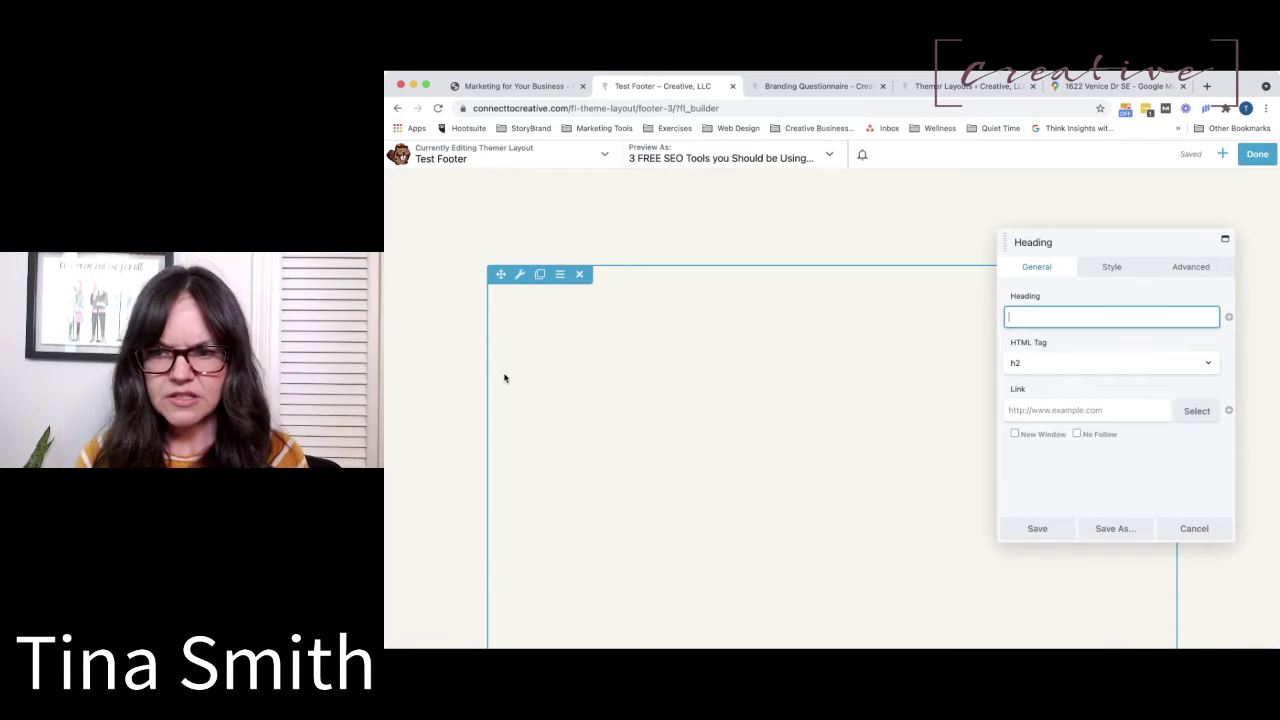
pyautogui.write('Our ')
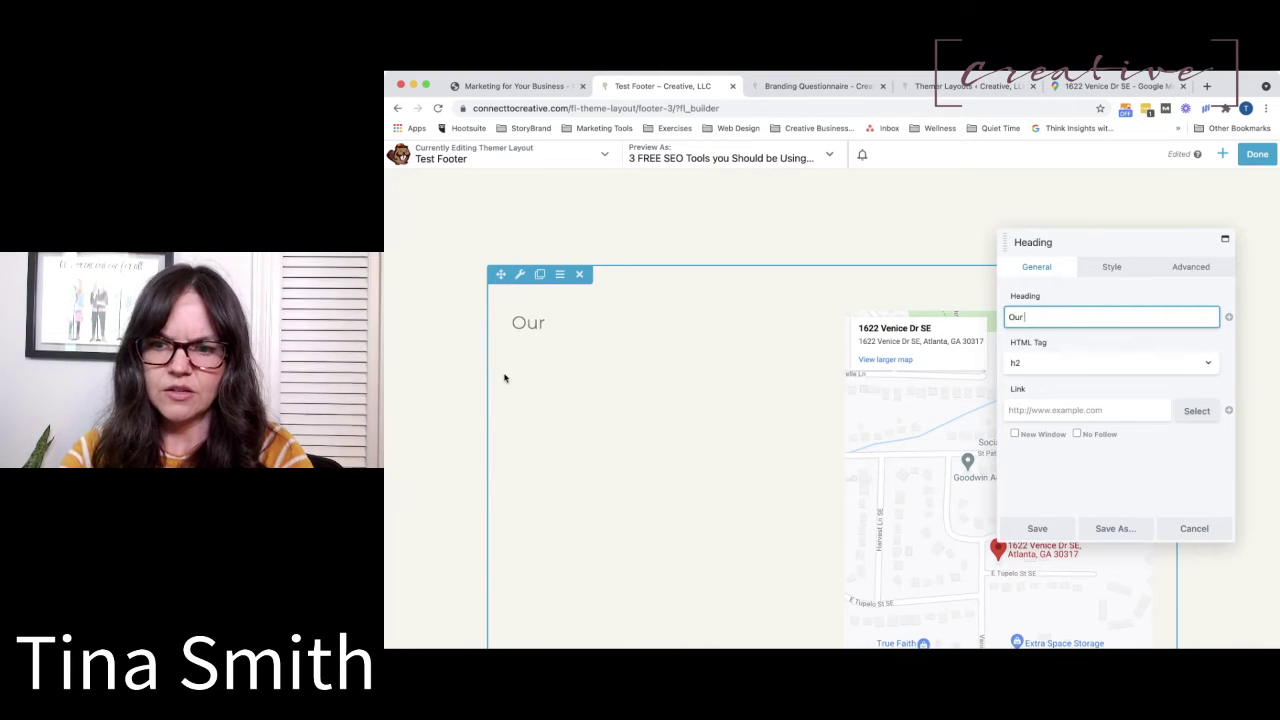
pyautogui.write('Locations')
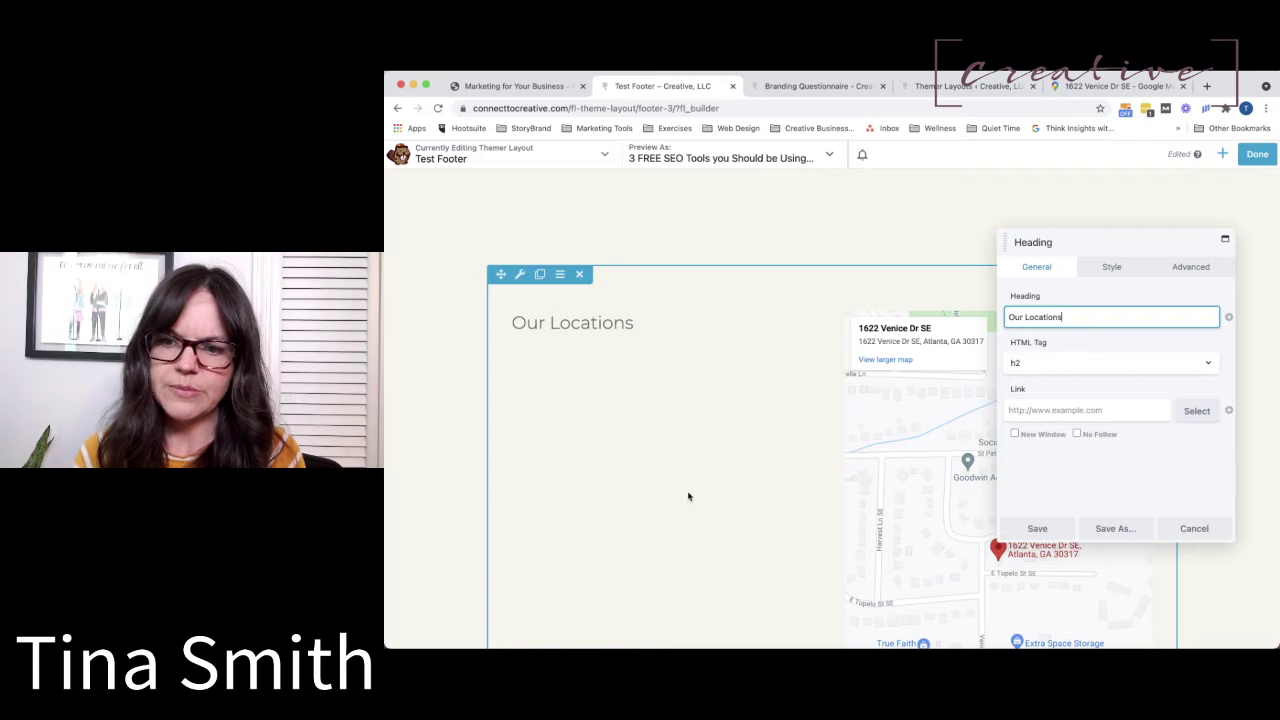
pyautogui.click(1036, 528)
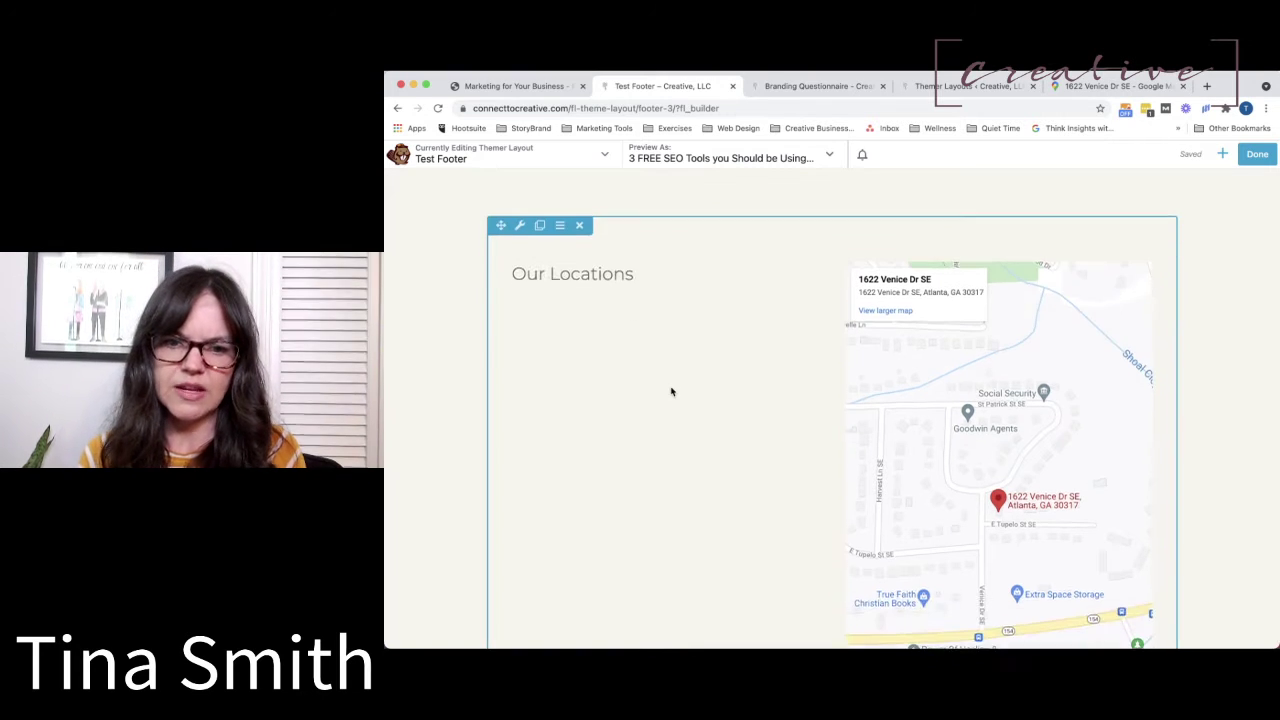
pyautogui.scroll(-1, 672, 392)
pyautogui.scroll(-1, 930, 454)
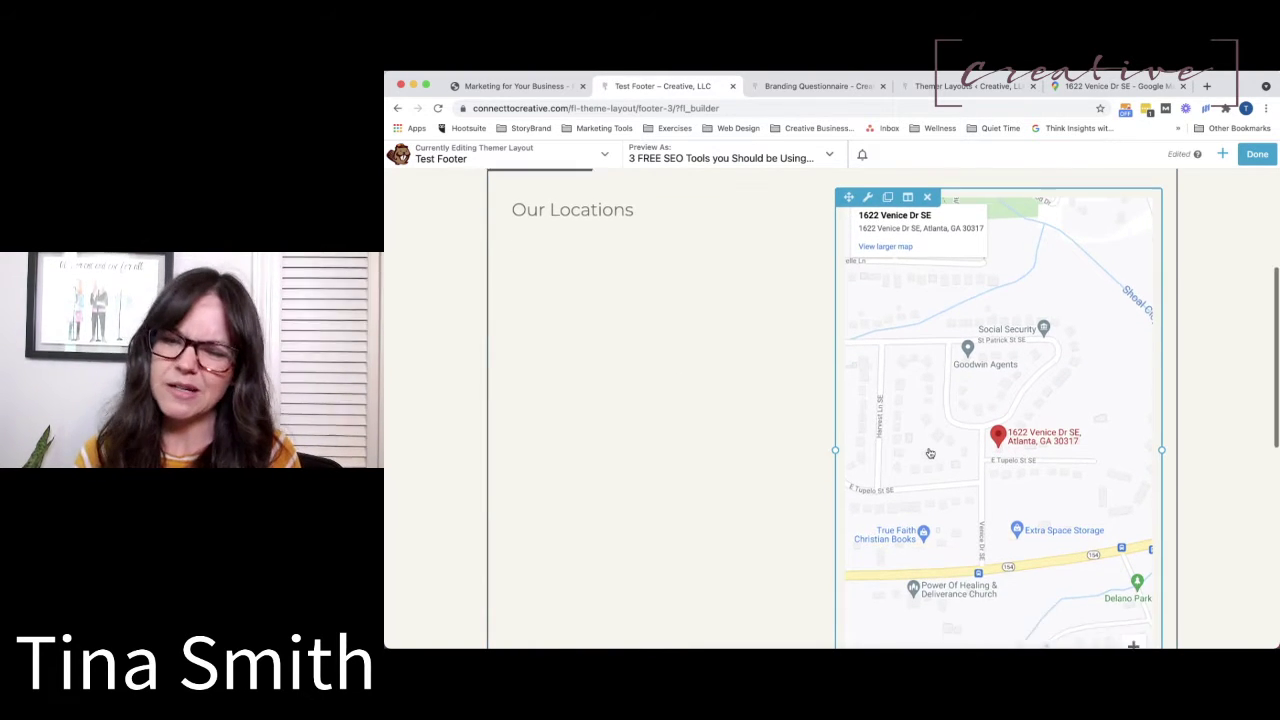
pyautogui.scroll(-3, 930, 454)
pyautogui.scroll(8, 930, 454)
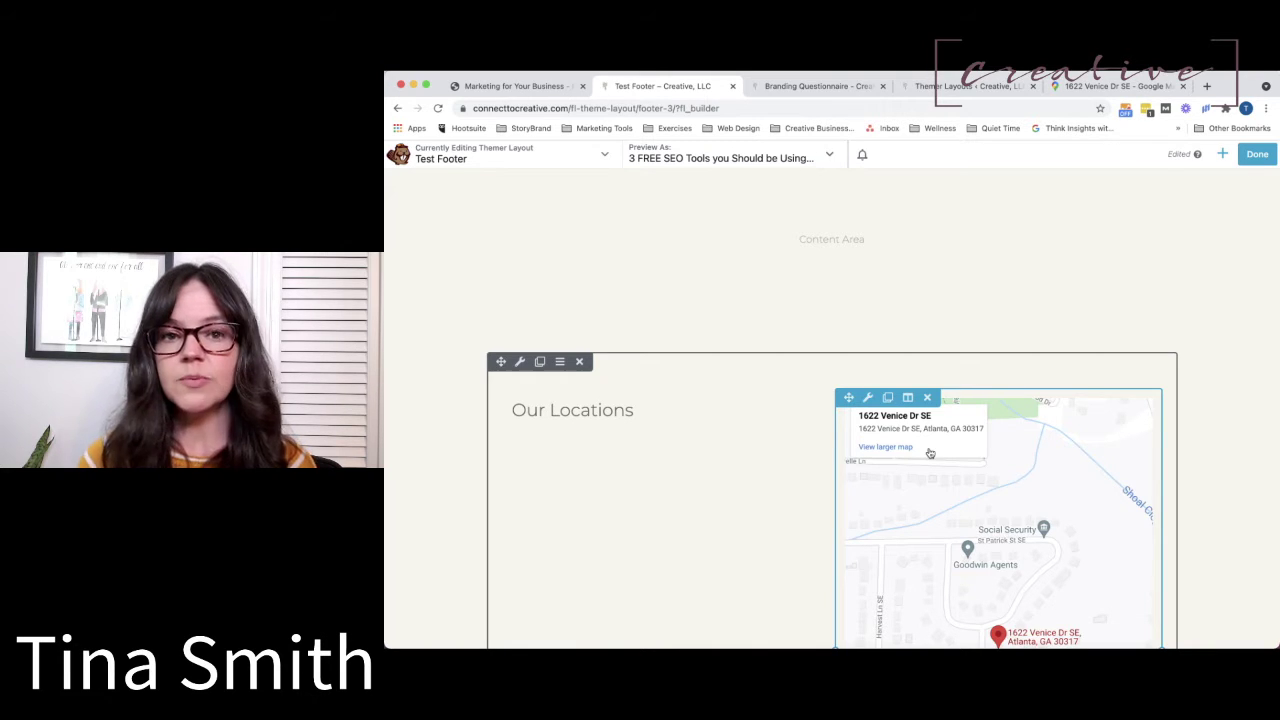
pyautogui.scroll(-2, 951, 522)
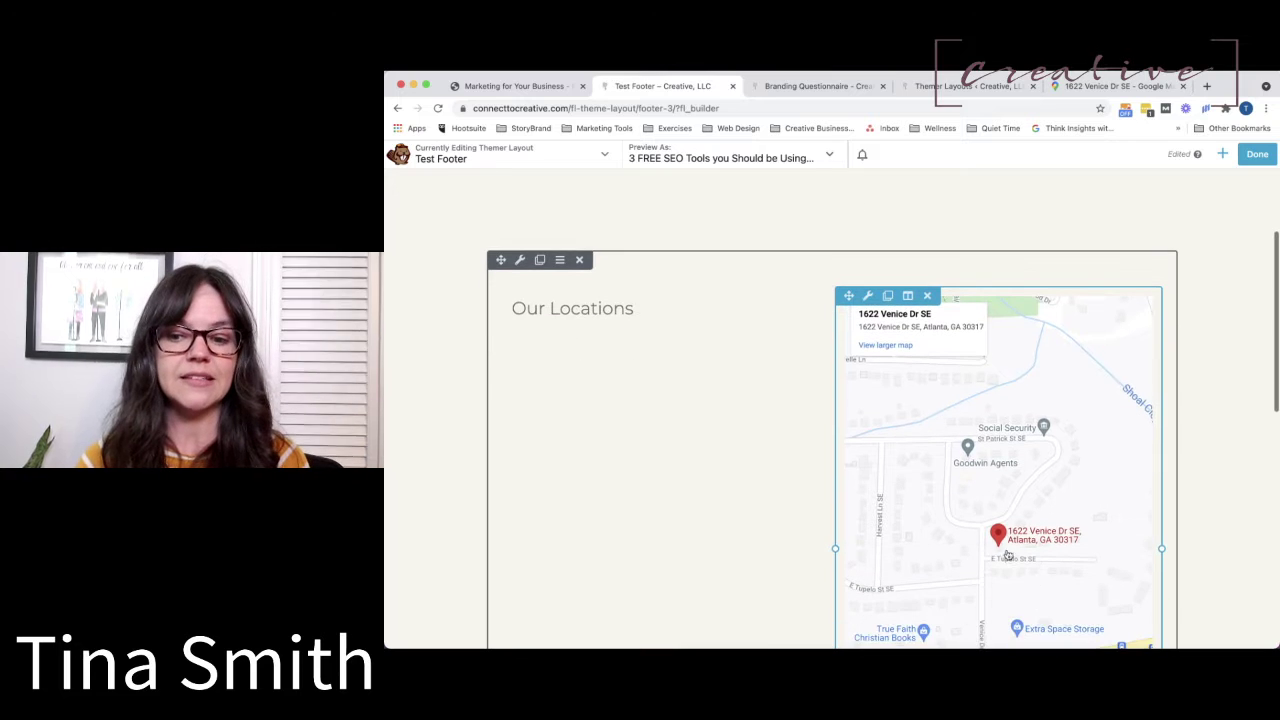
pyautogui.click(867, 296)
pyautogui.click(1076, 331)
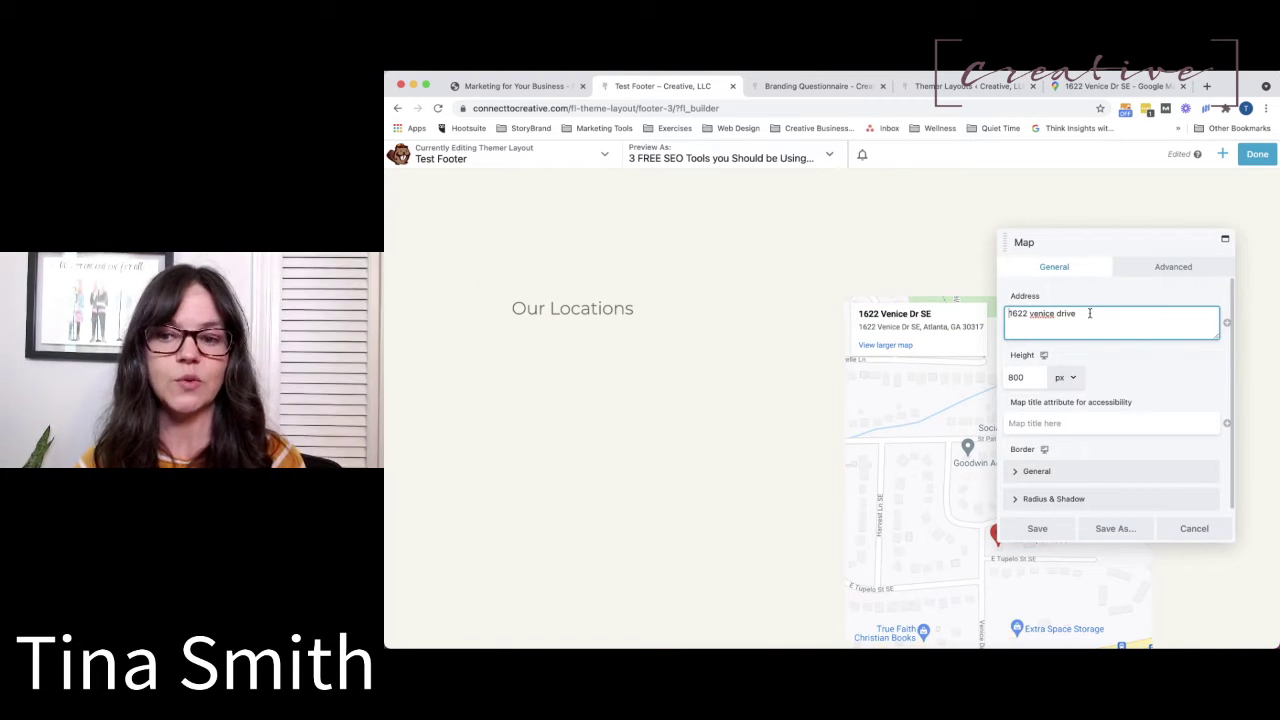
pyautogui.click(1185, 534)
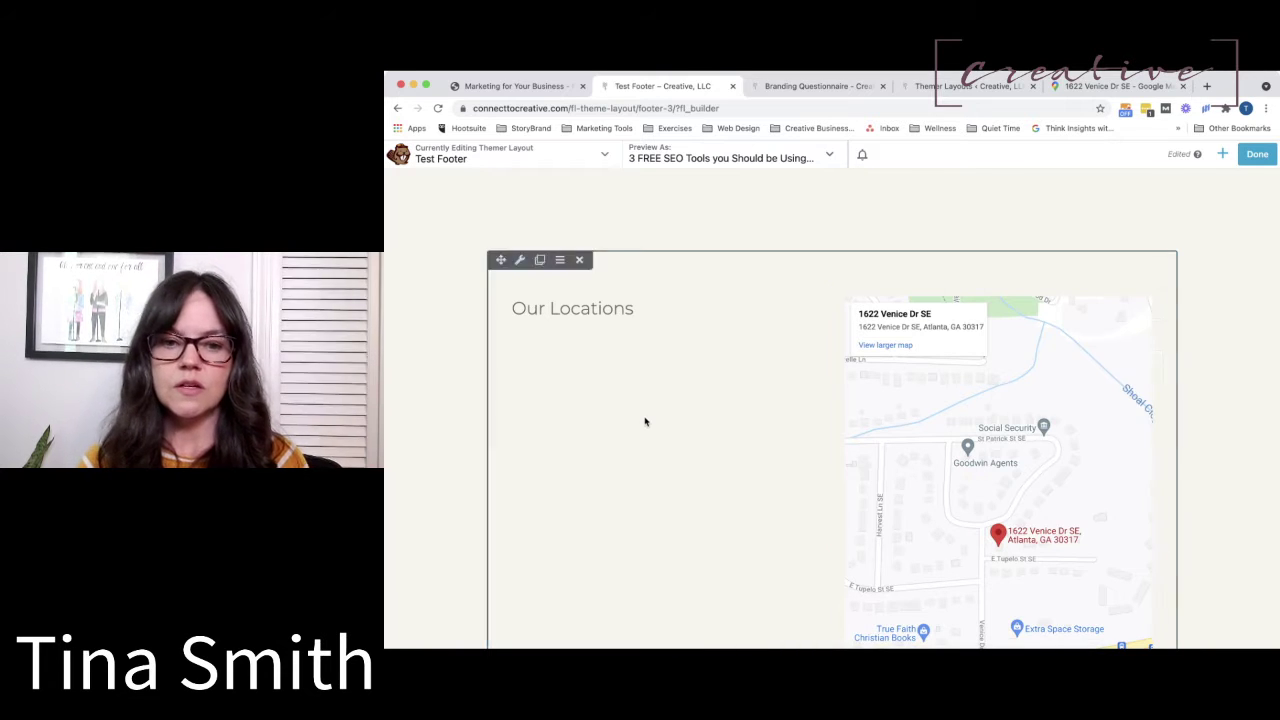
pyautogui.scroll(-3, 645, 421)
pyautogui.scroll(5, 643, 423)
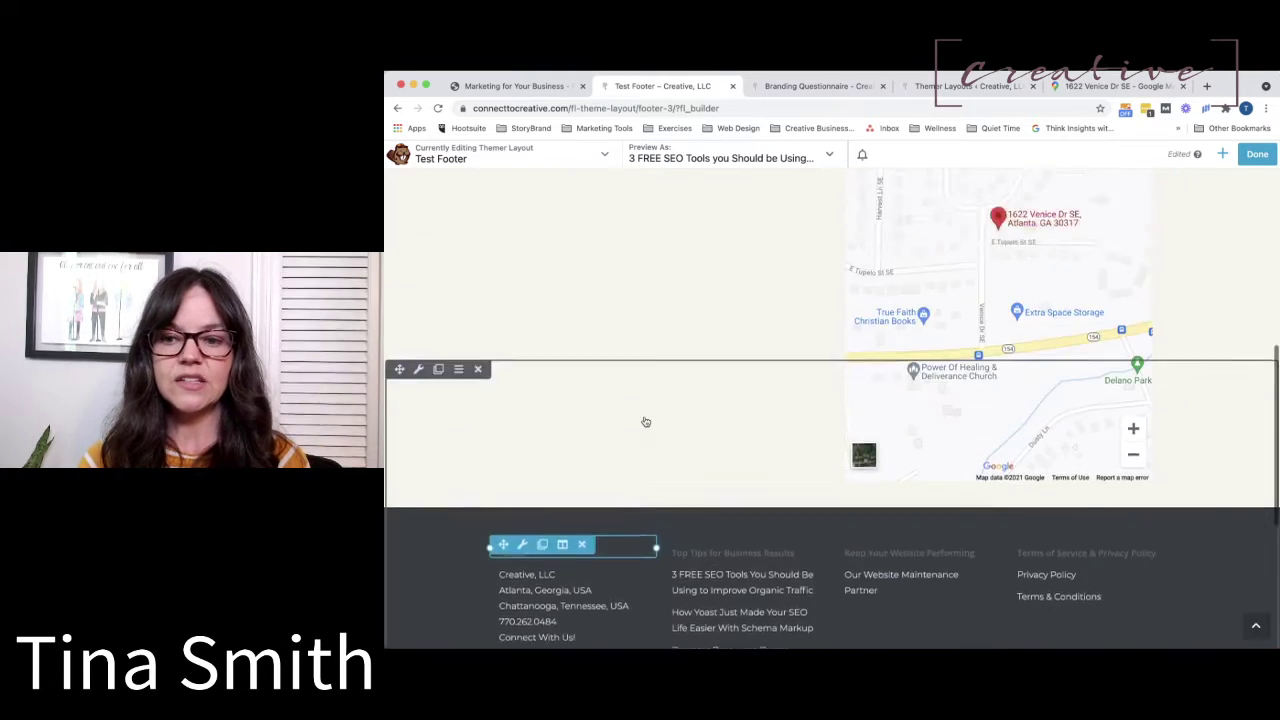
# Search modules for 'map', place a UABB Google Map above 'Our Locations', and view its Addresses.
pyautogui.click(1221, 156)
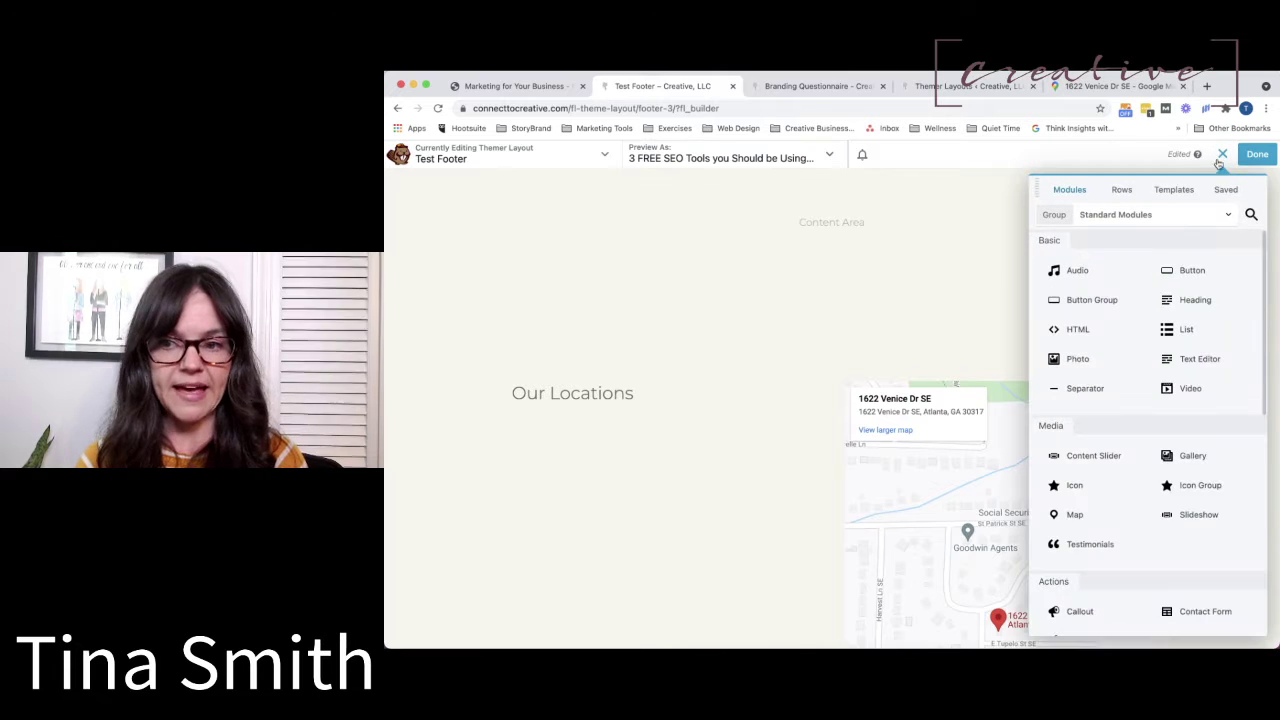
pyautogui.click(1249, 214)
pyautogui.write('map')
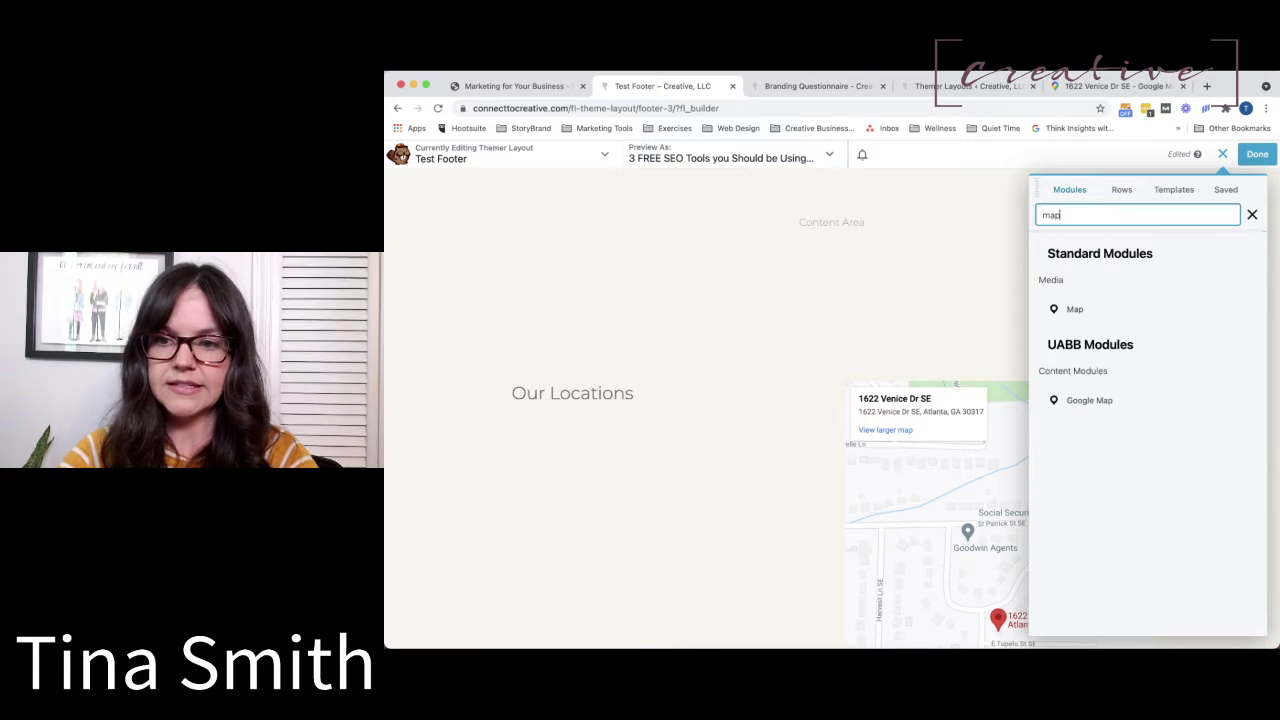
pyautogui.moveTo(1070, 402); pyautogui.dragTo(834, 391)
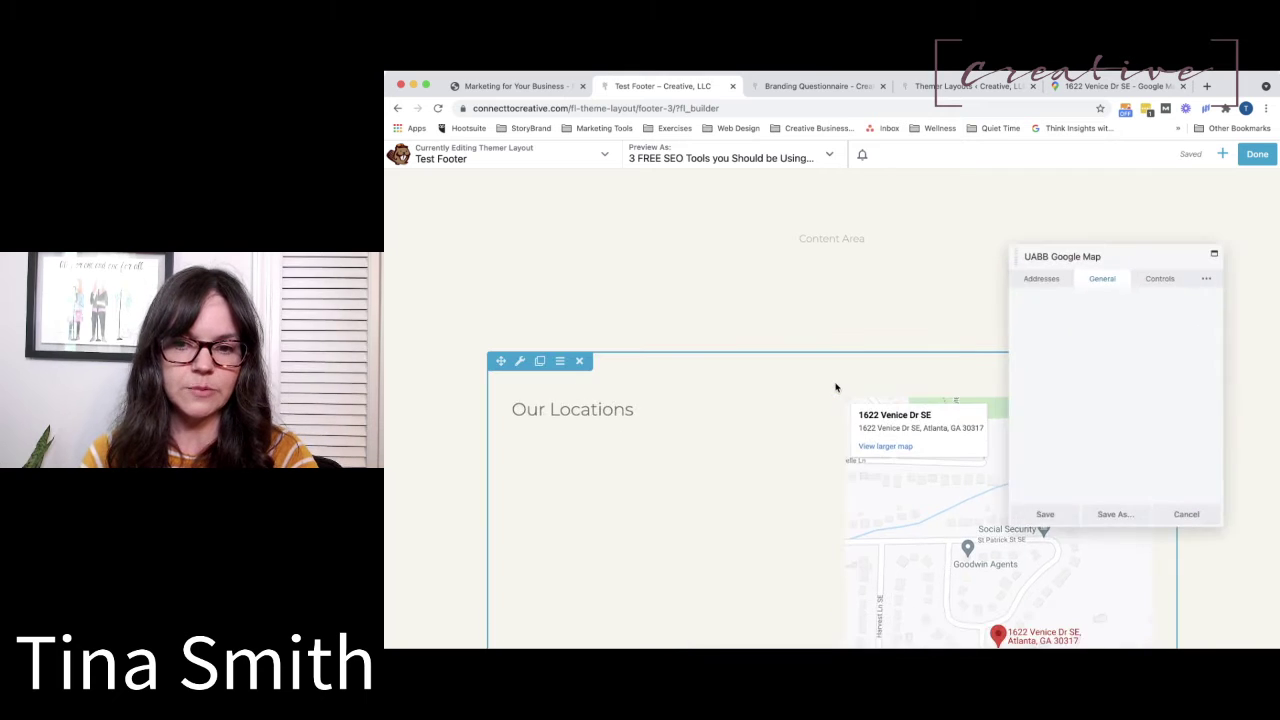
pyautogui.click(1033, 267)
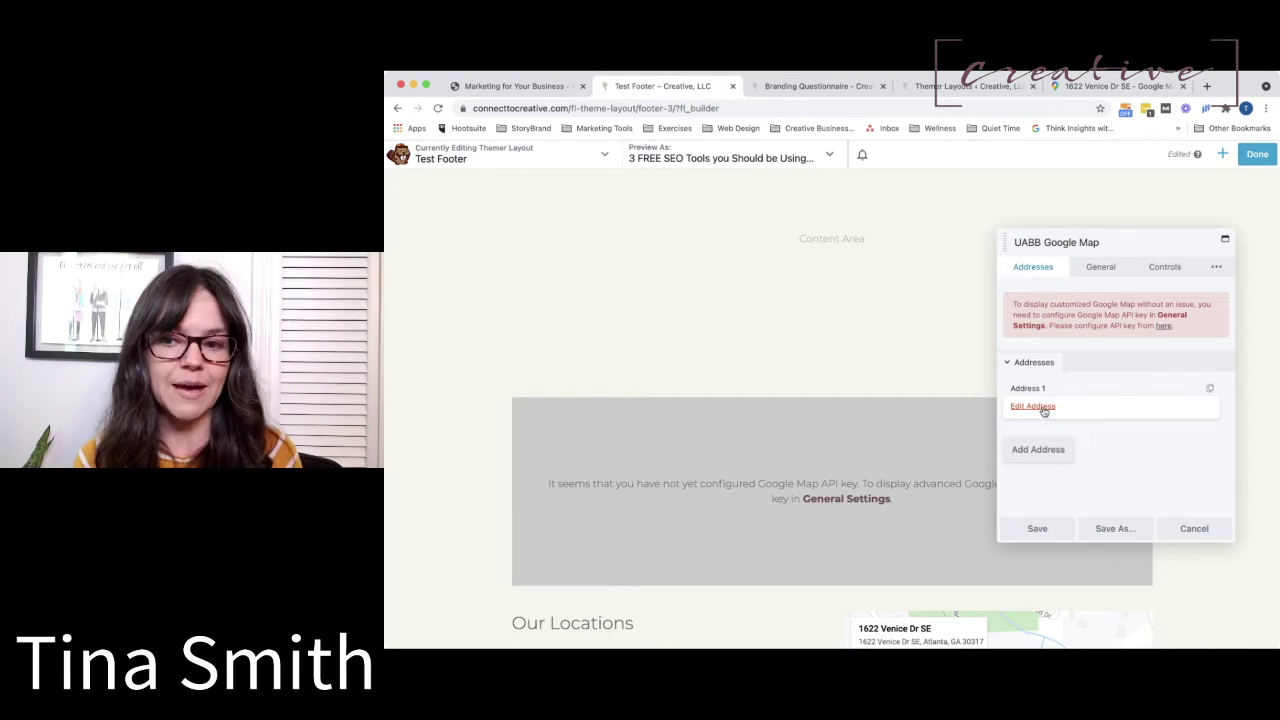
# Review the UABB map's size, type and control settings, keeping the type as Roadmap.
pyautogui.click(1104, 274)
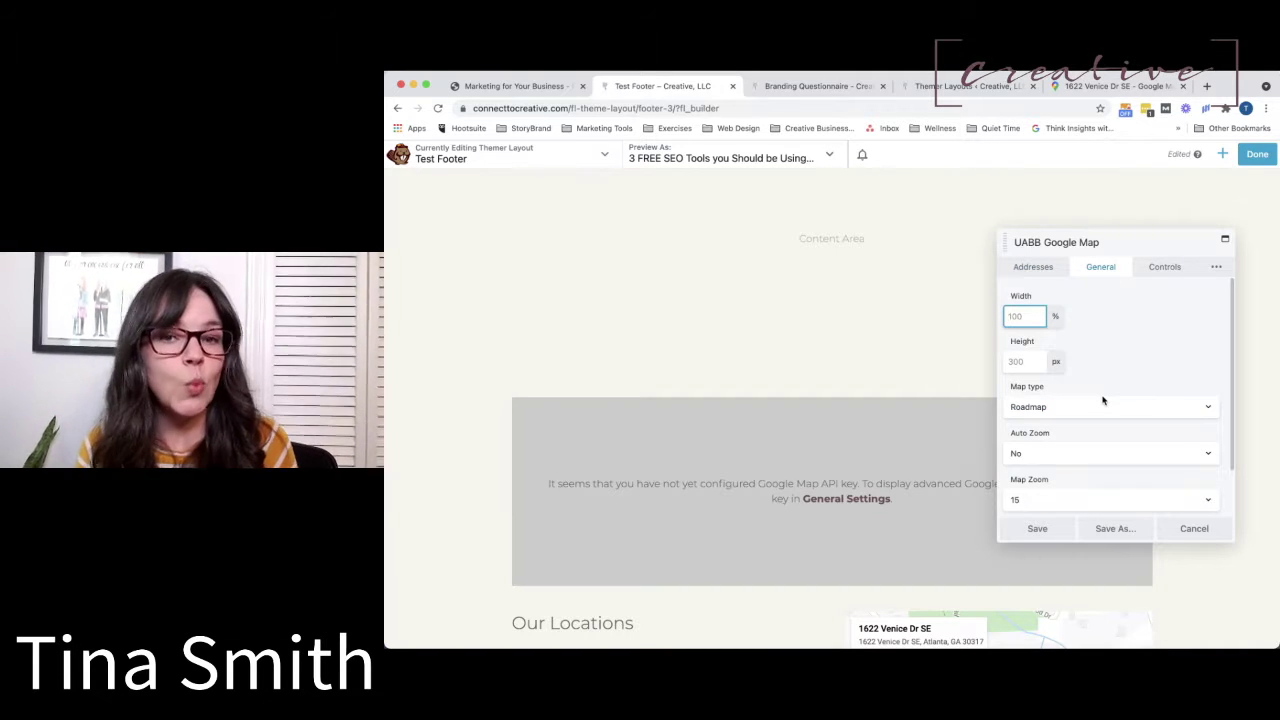
pyautogui.scroll(-1, 1045, 414)
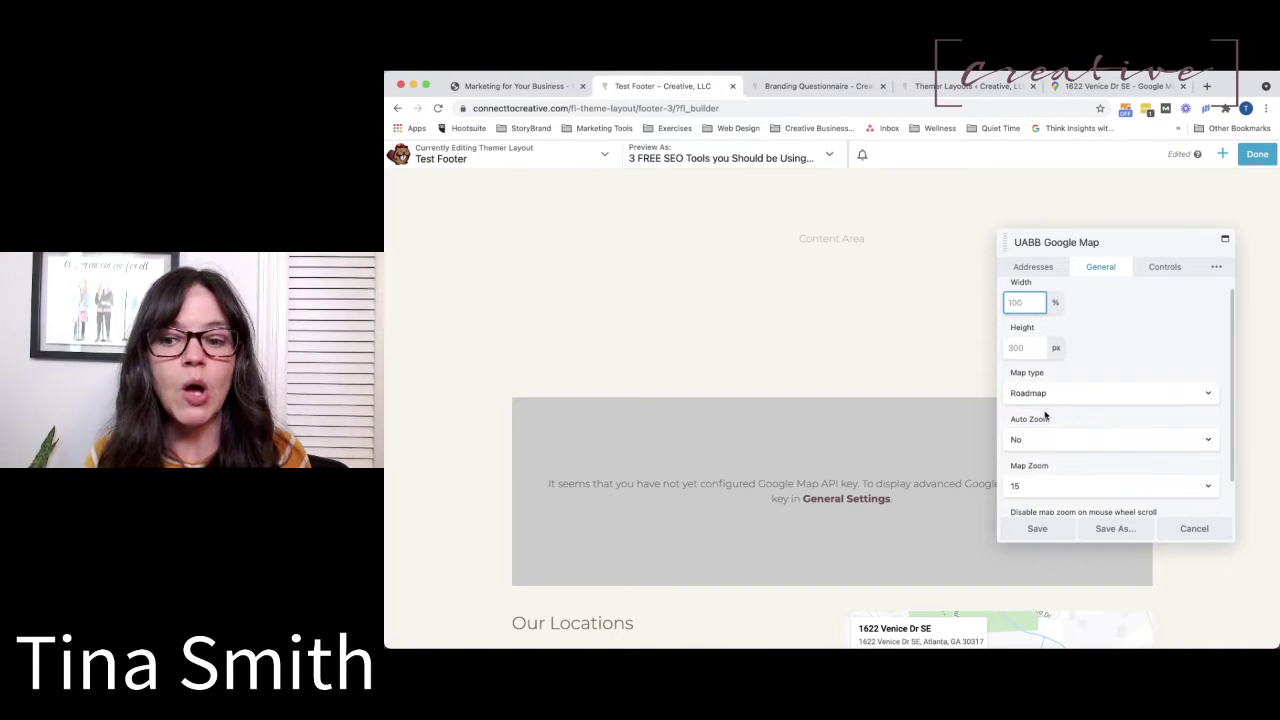
pyautogui.click(1045, 398)
pyautogui.click(1045, 400)
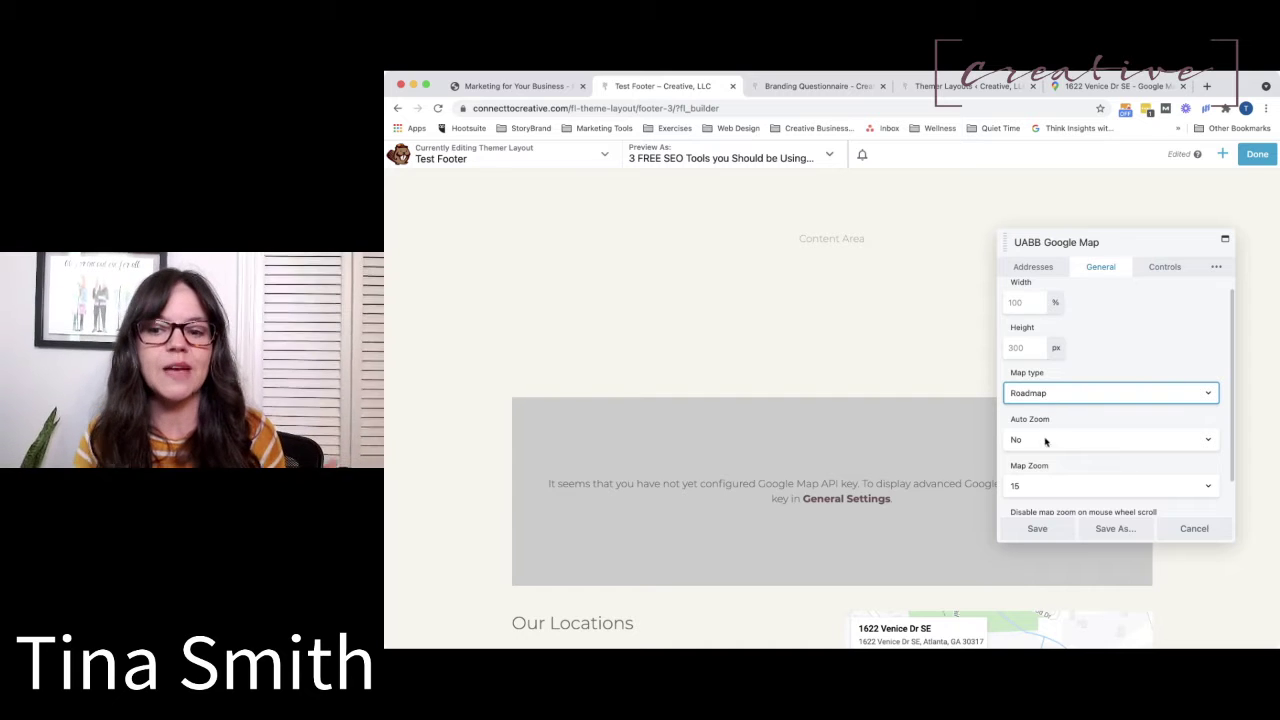
pyautogui.click(1164, 268)
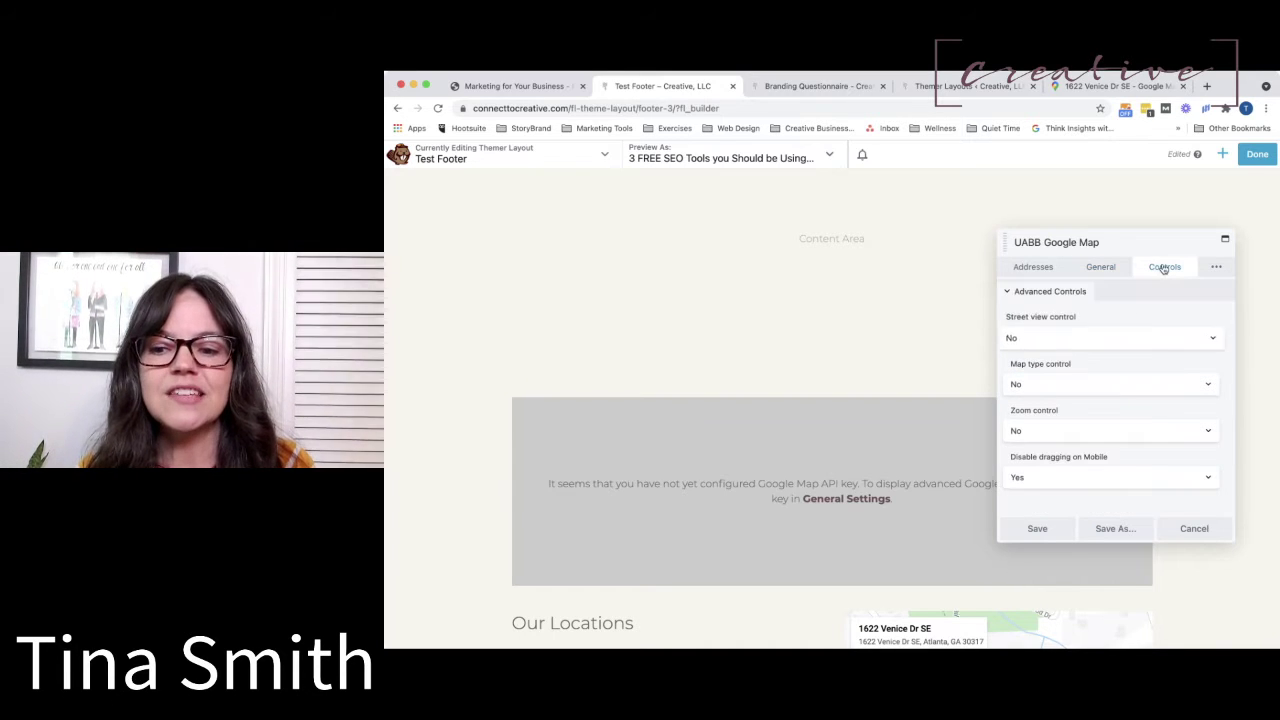
pyautogui.click(1215, 270)
# Try Magnesium, Standard and Aubergine skins, settle on Custom, and open Google's styling wizard.
pyautogui.click(1183, 293)
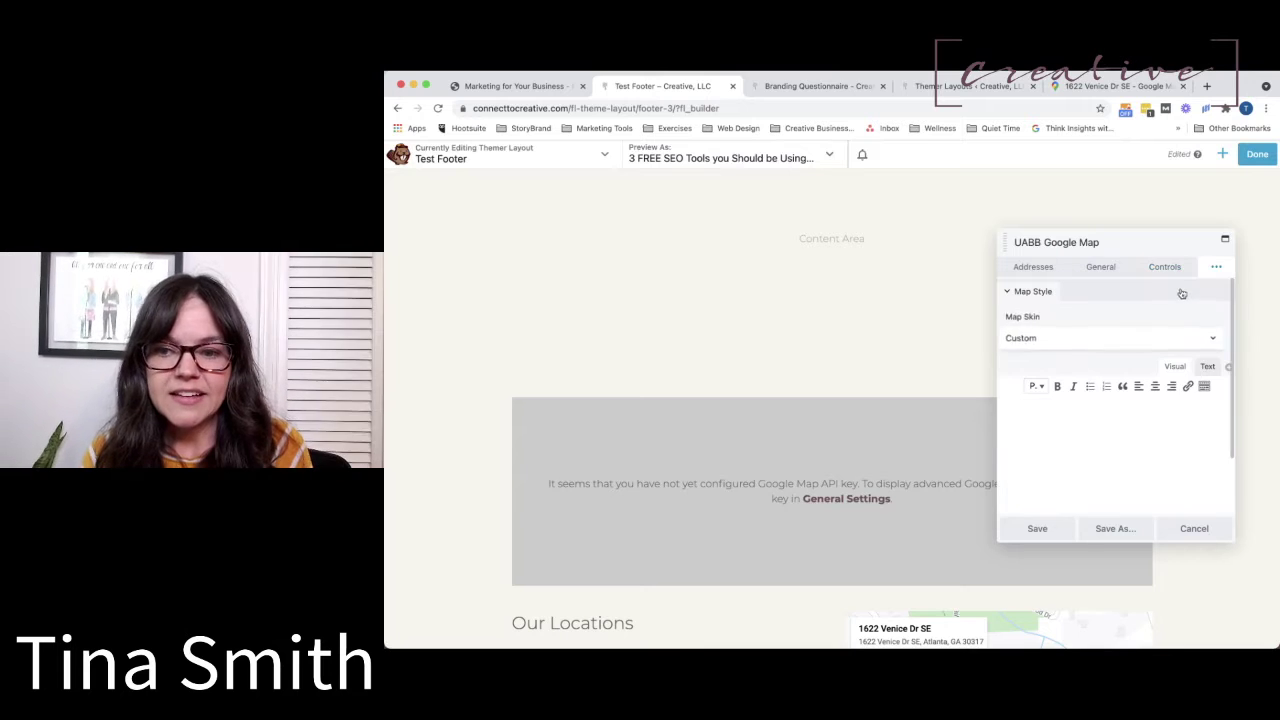
pyautogui.click(1099, 335)
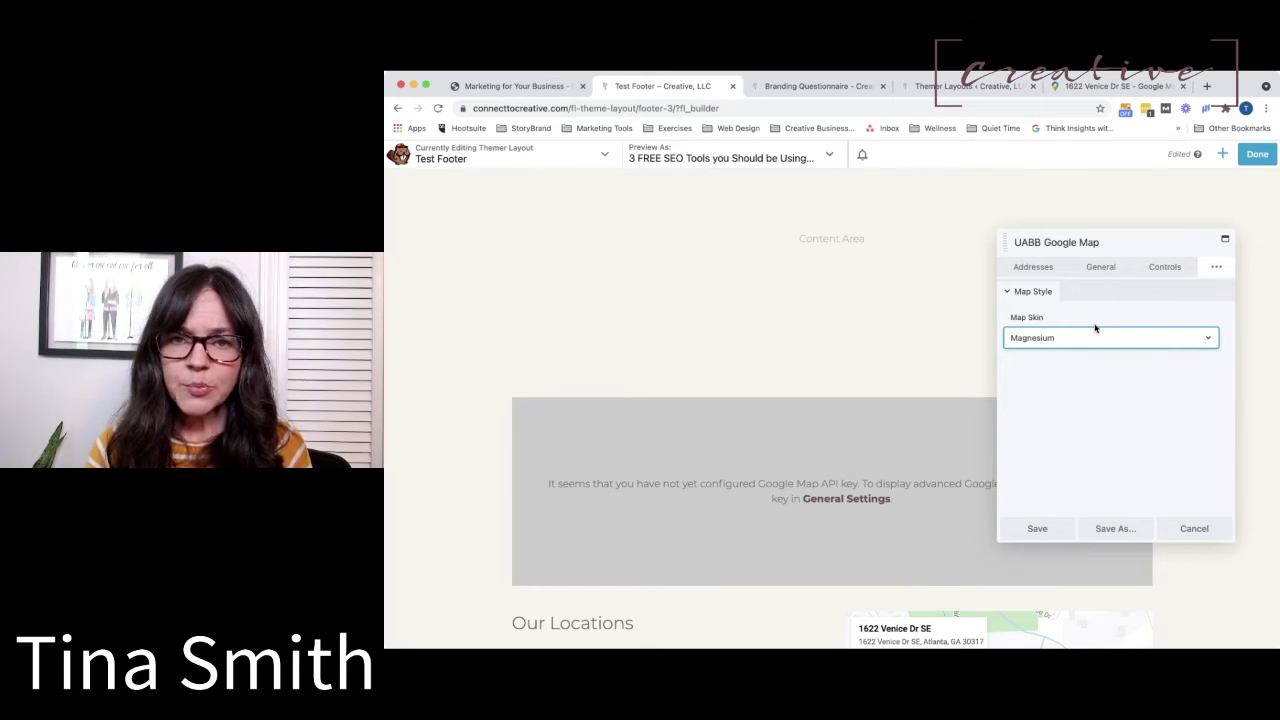
pyautogui.click(1068, 222)
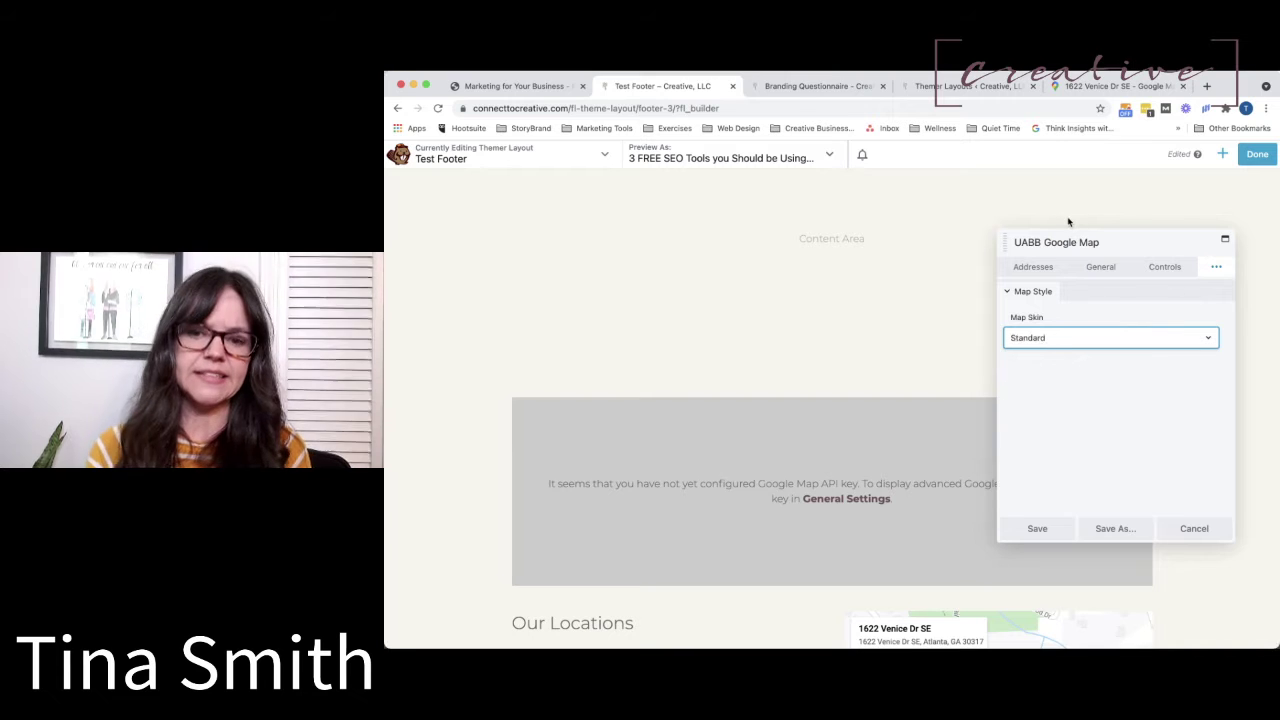
pyautogui.scroll(-1, 909, 503)
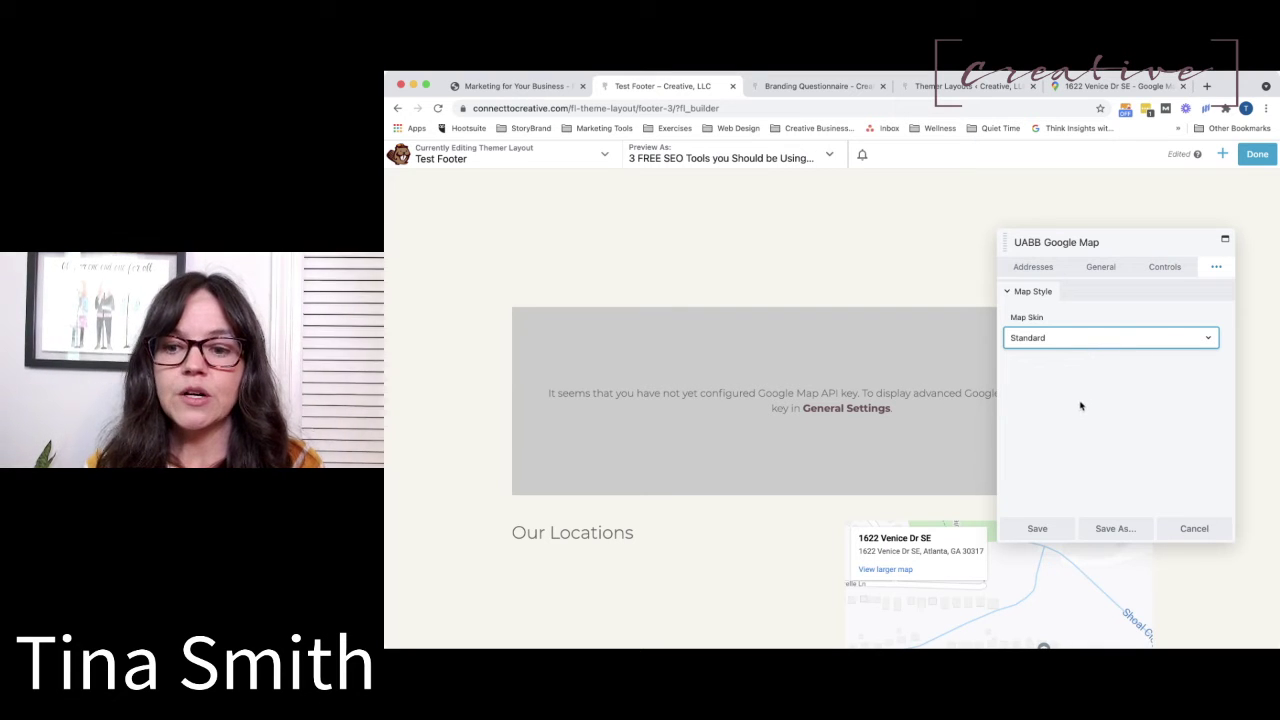
pyautogui.press('Down')
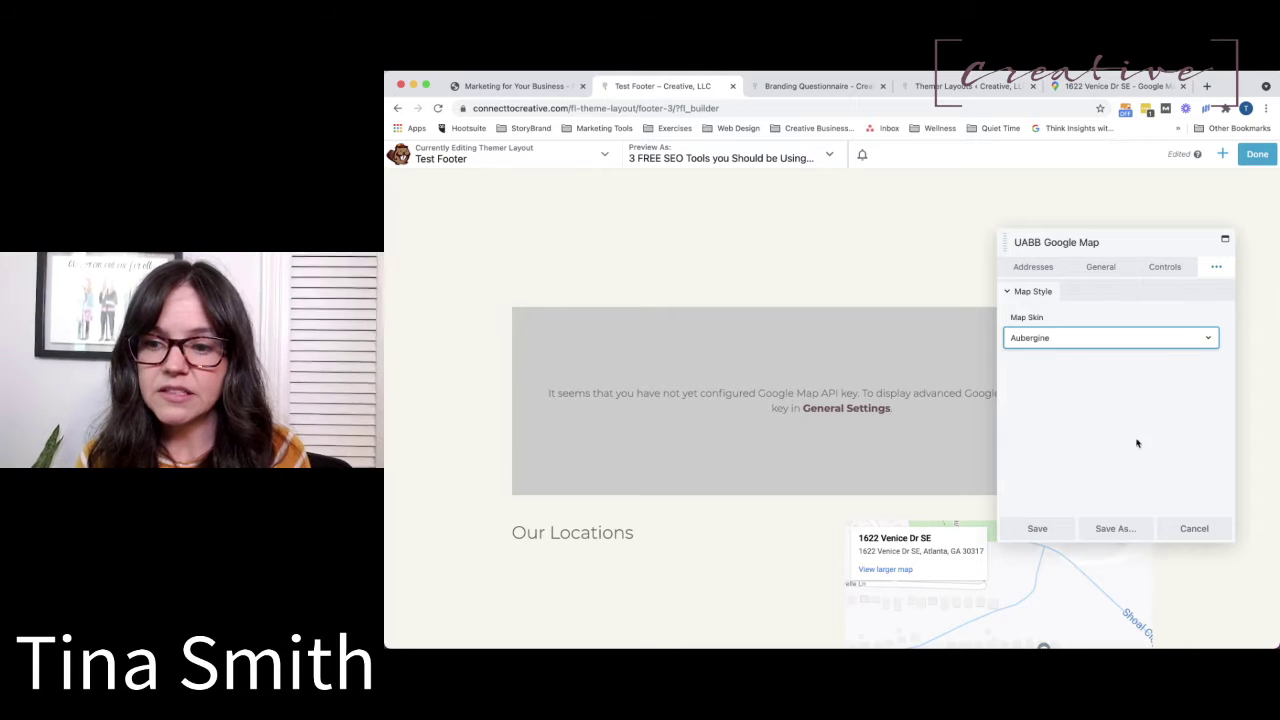
pyautogui.scroll(-1, 1108, 474)
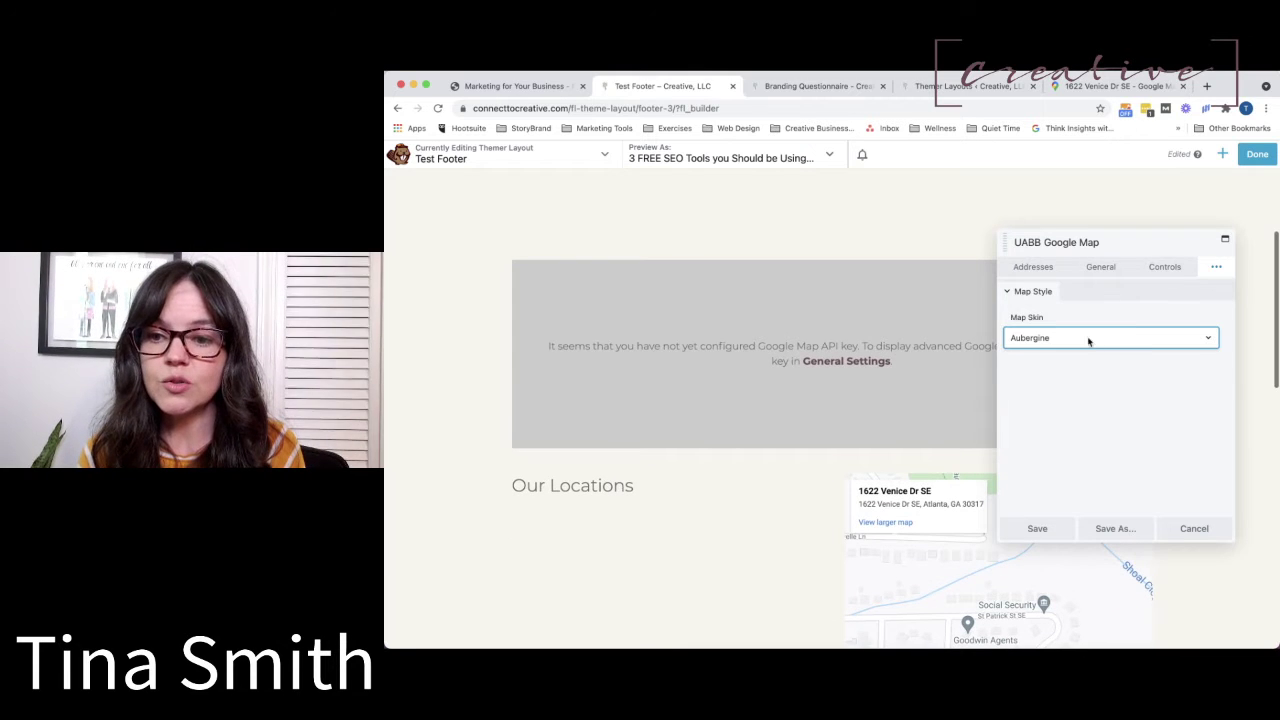
pyautogui.click(1056, 411)
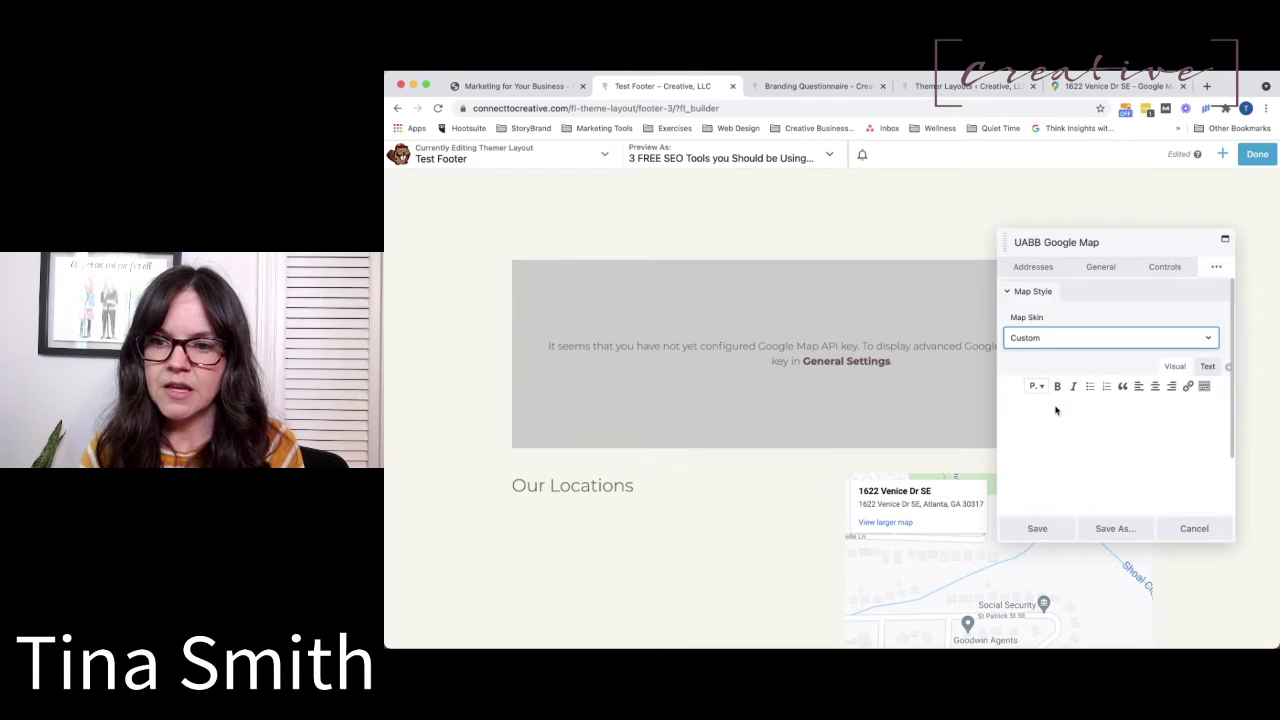
pyautogui.scroll(-3, 1056, 409)
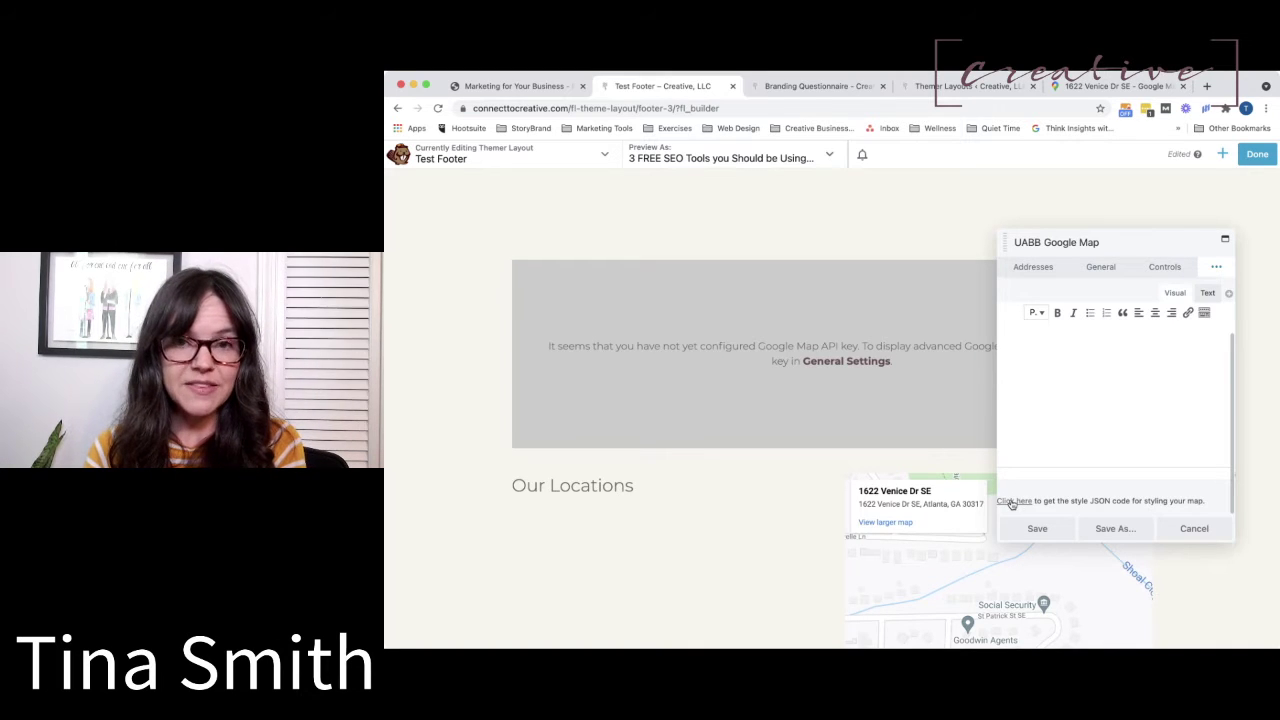
pyautogui.click(1021, 505)
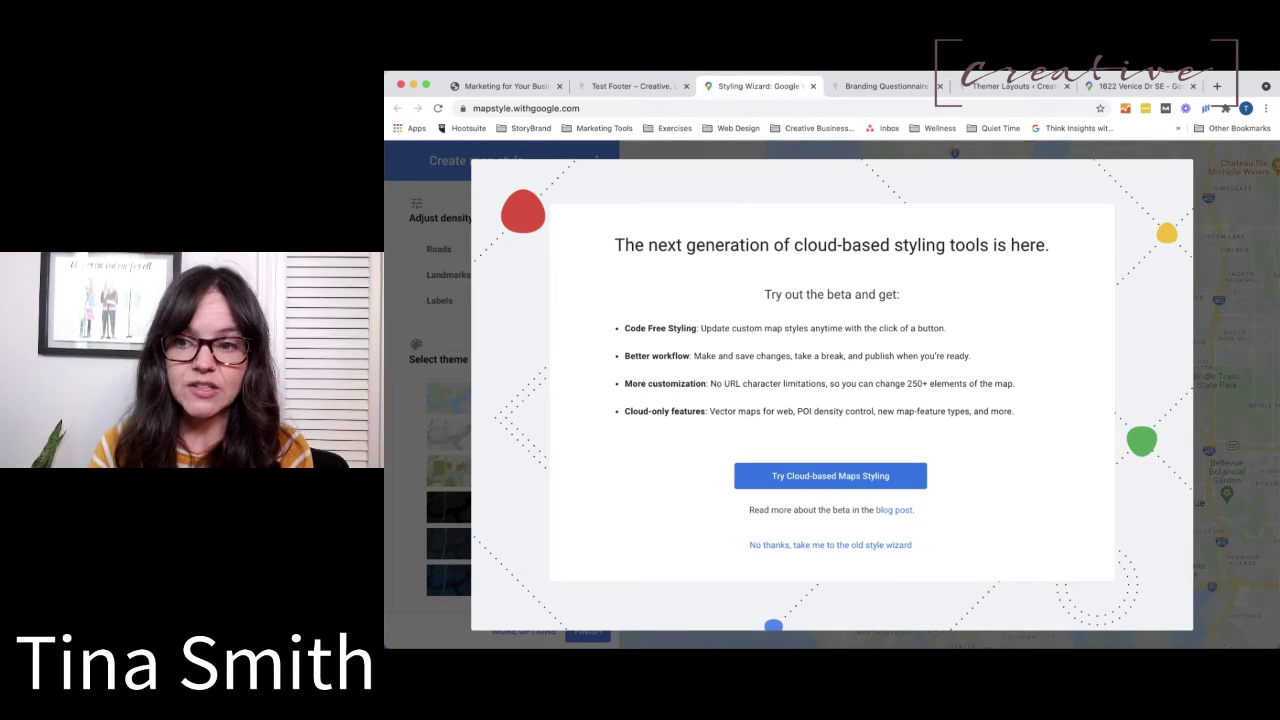
# In the old Styling Wizard, preview the map in the Aubergine and then Silver themes.
pyautogui.click(830, 545)
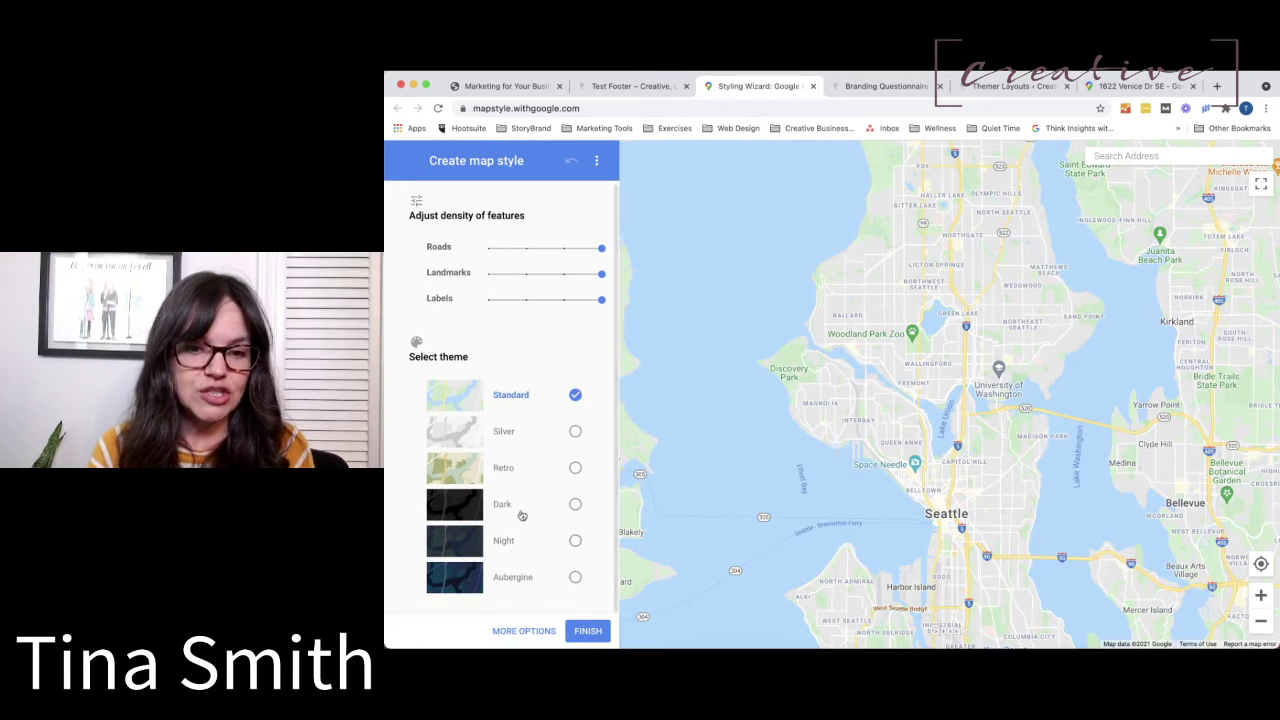
pyautogui.click(575, 577)
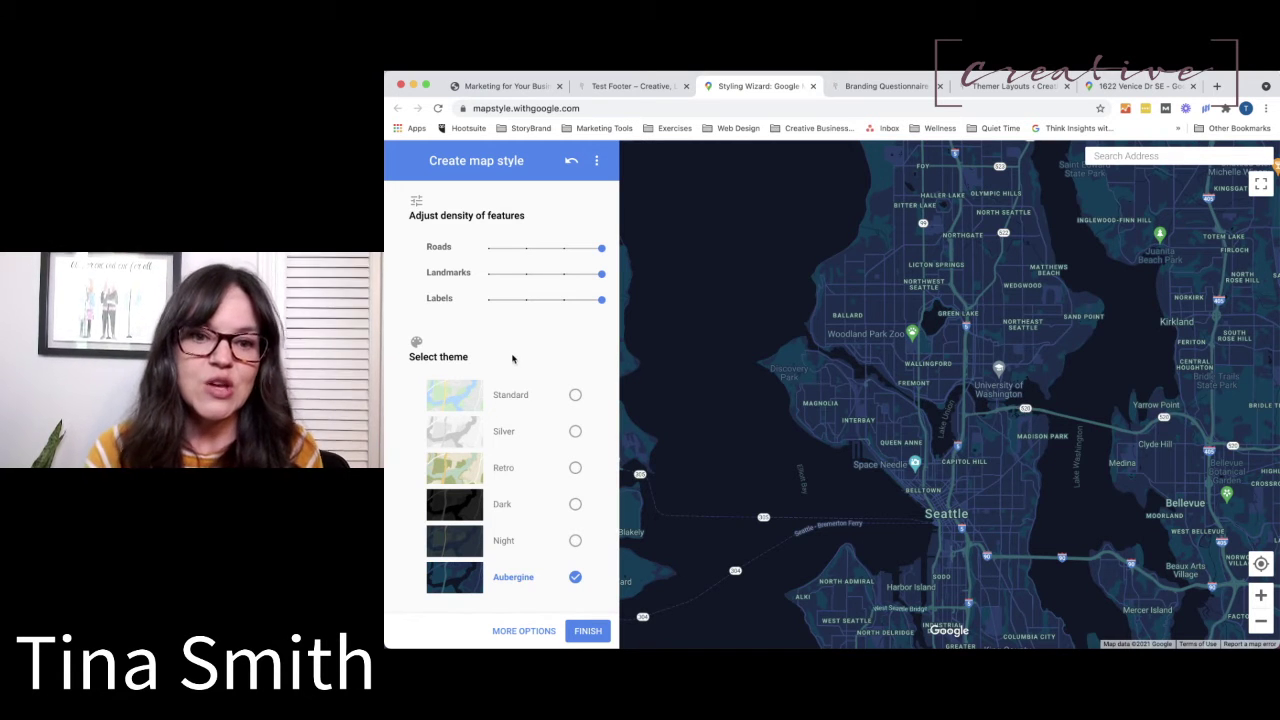
pyautogui.click(575, 431)
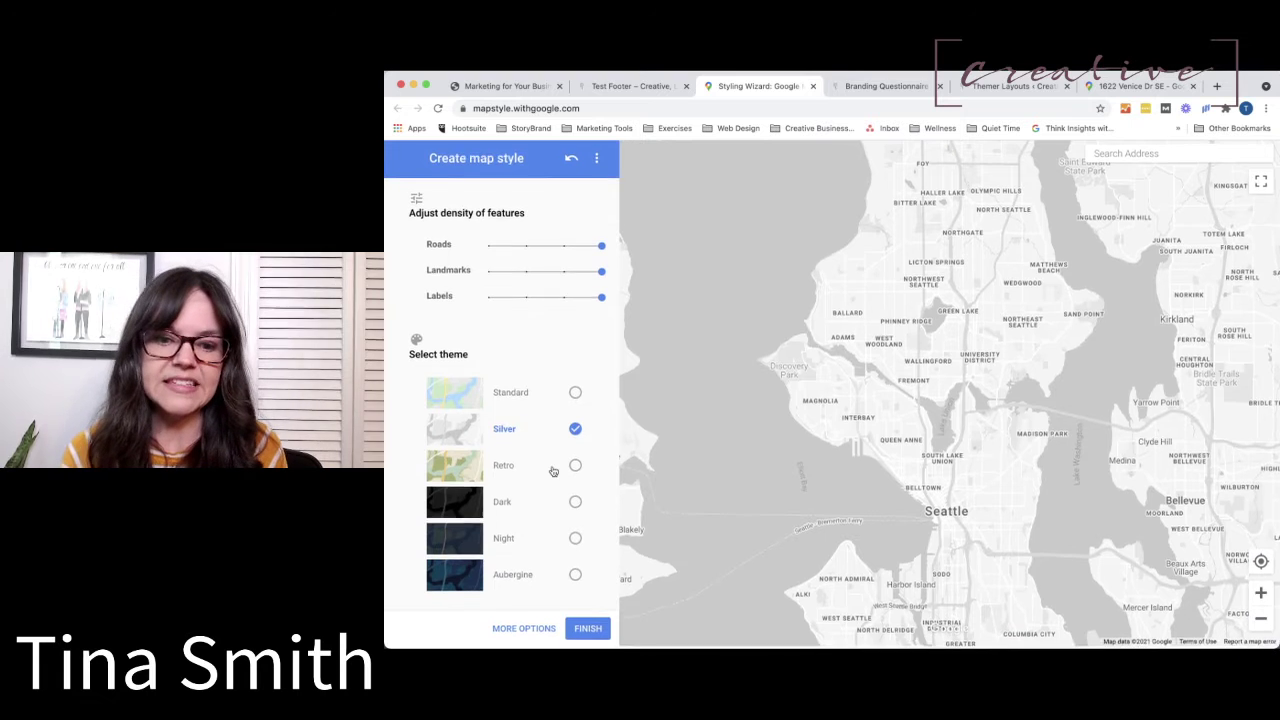
# Browse the wizard's More Options feature styling, then return to the Test Footer builder.
pyautogui.click(538, 632)
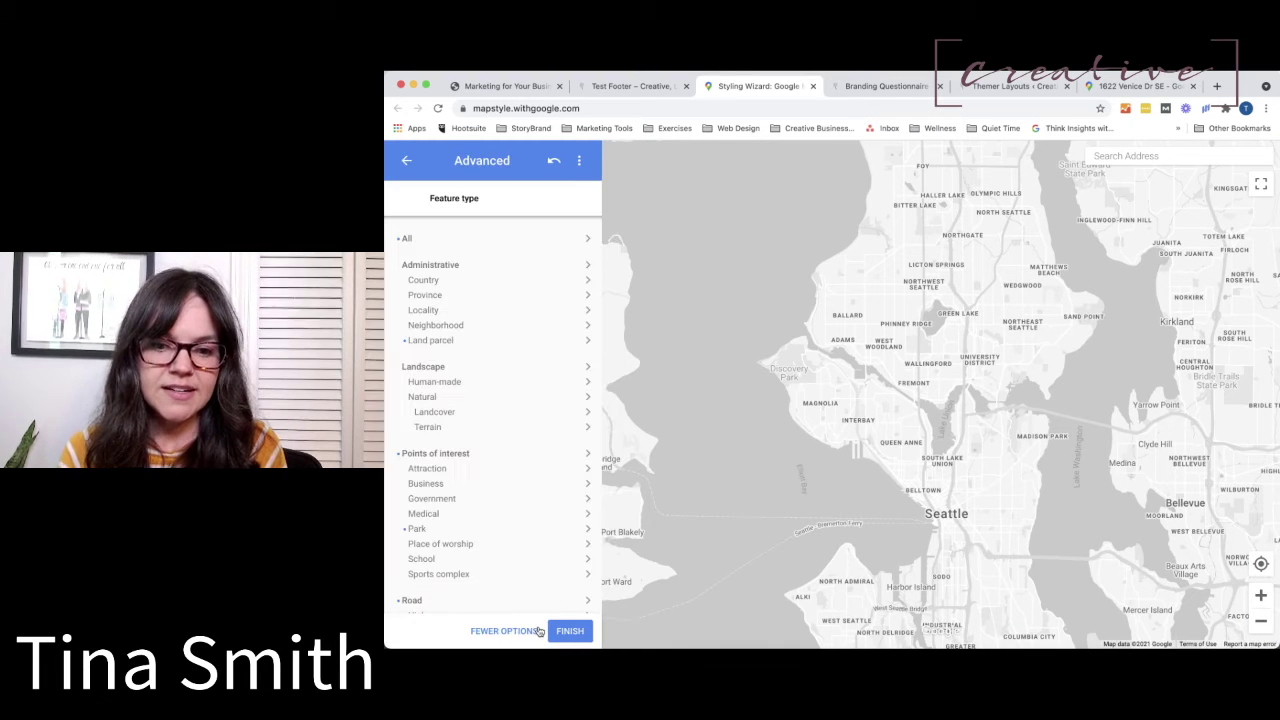
pyautogui.scroll(-2, 478, 400)
pyautogui.scroll(-3, 478, 400)
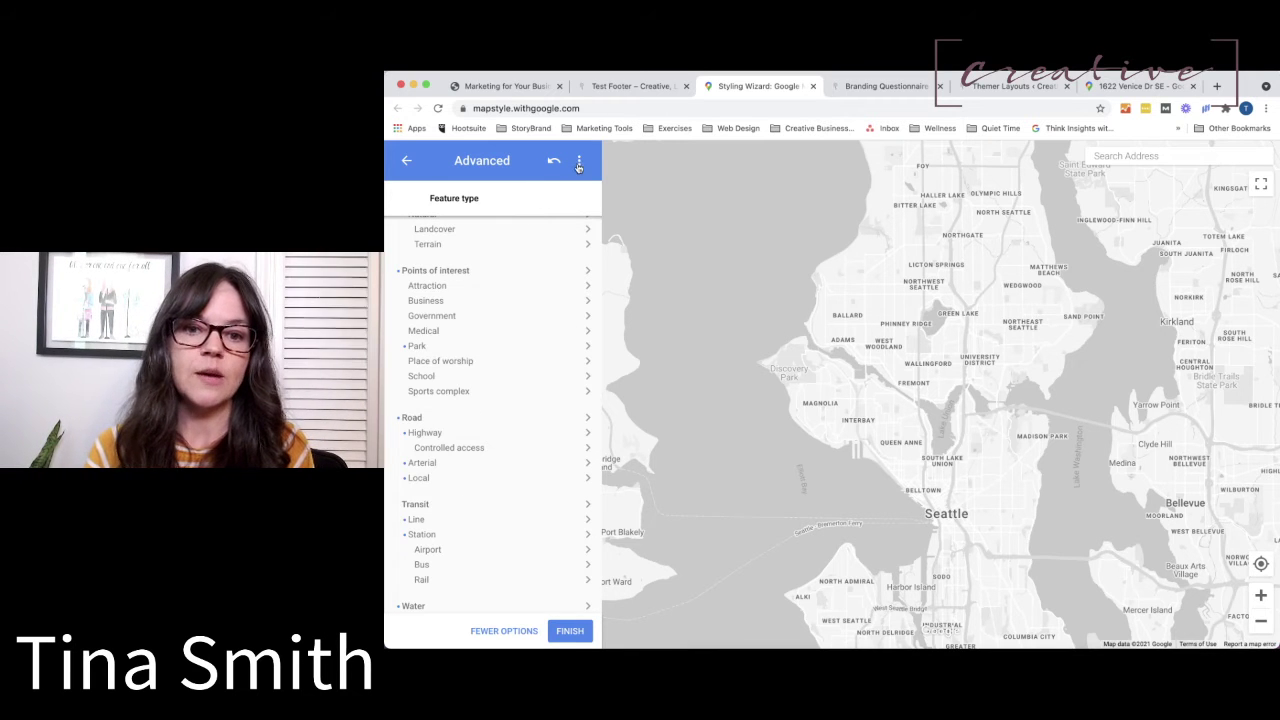
pyautogui.click(640, 87)
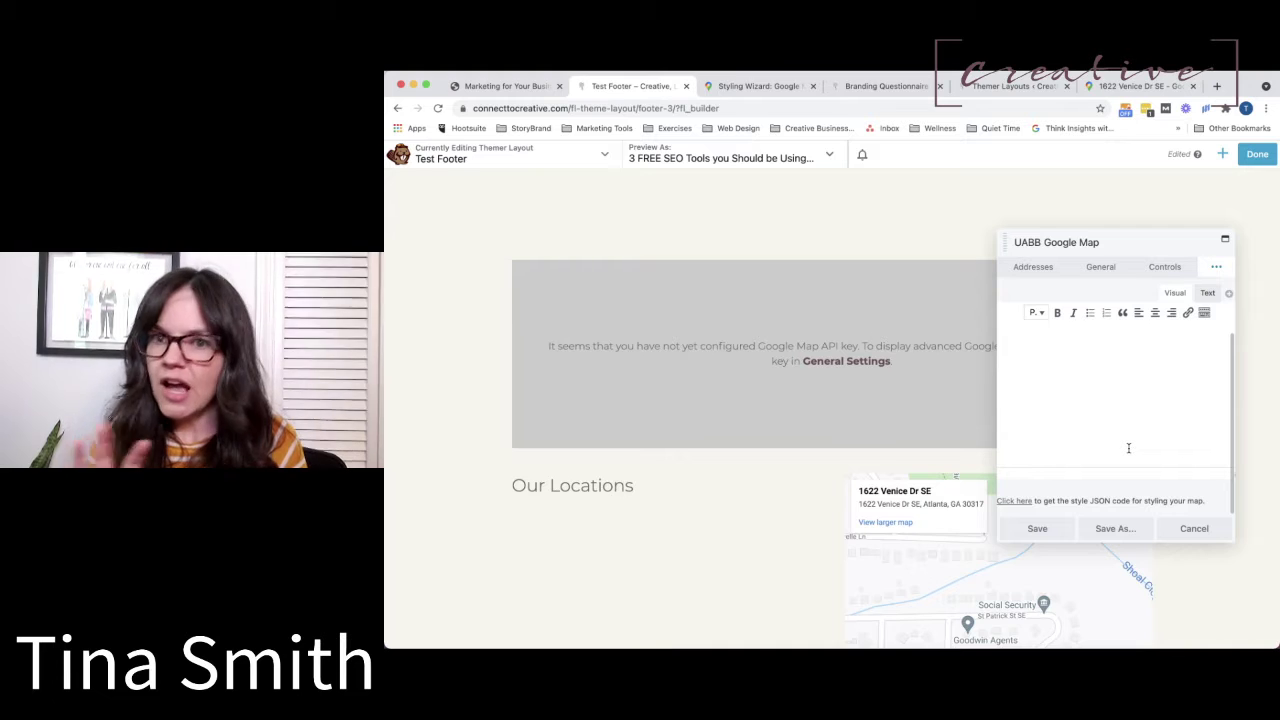
pyautogui.scroll(2, 1128, 448)
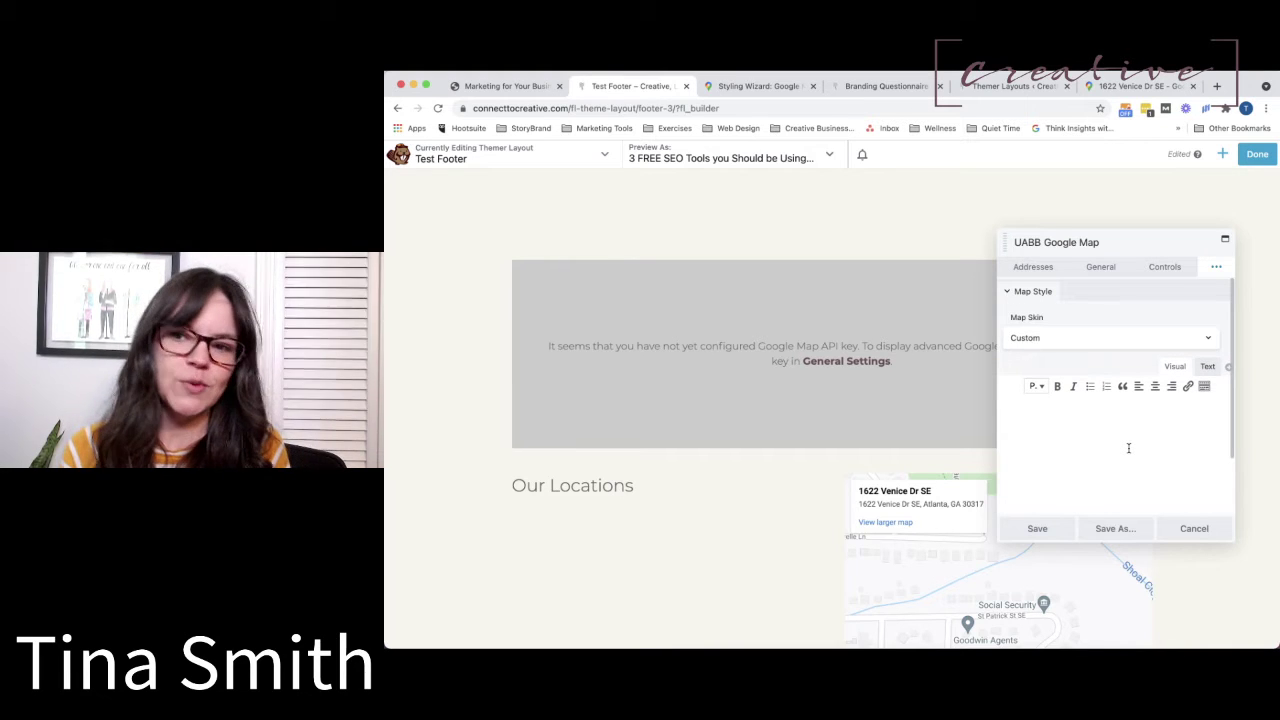
# Open Address 1's settings from the Addresses list, review its Marker options, then view its Google Maps page.
pyautogui.click(1066, 338)
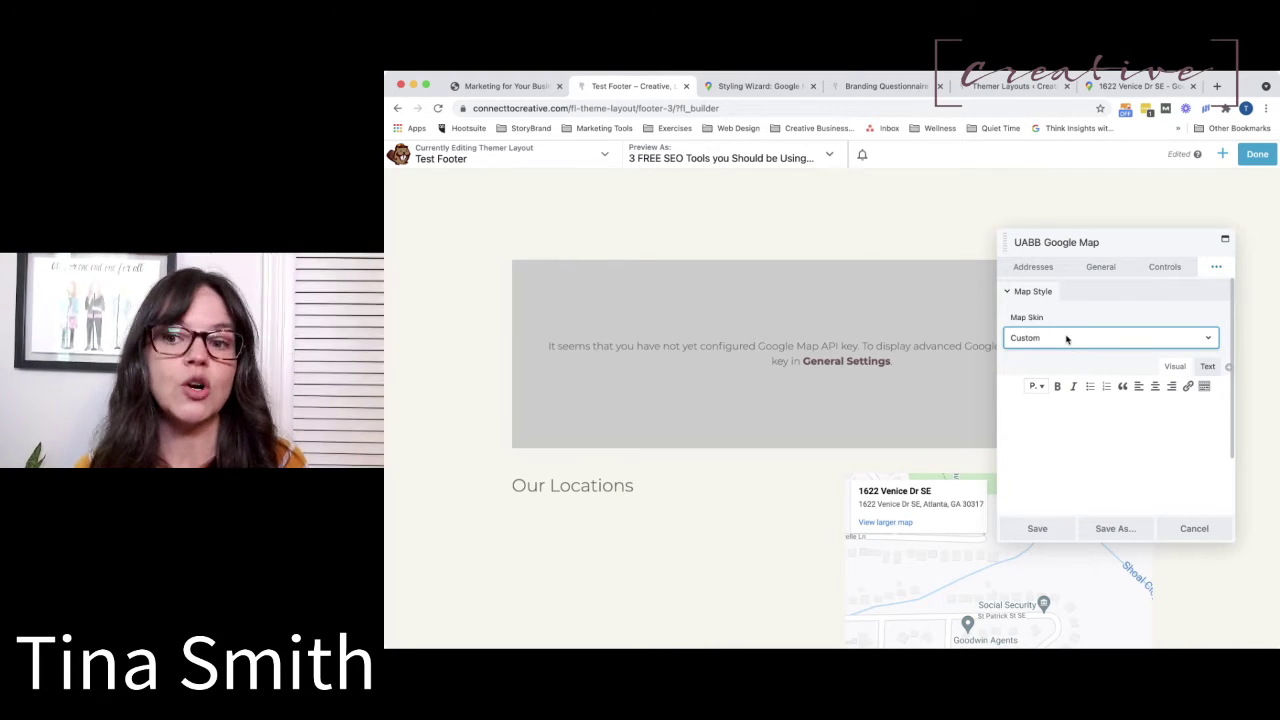
pyautogui.click(1030, 268)
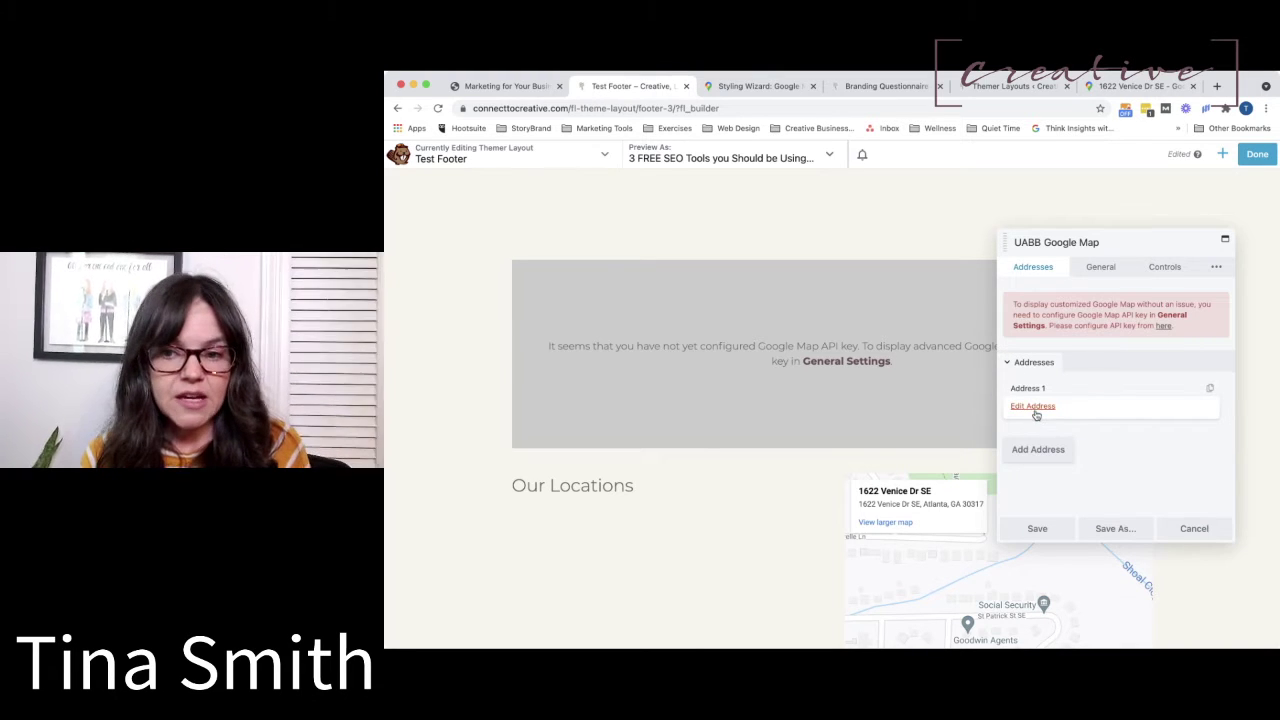
pyautogui.click(1033, 407)
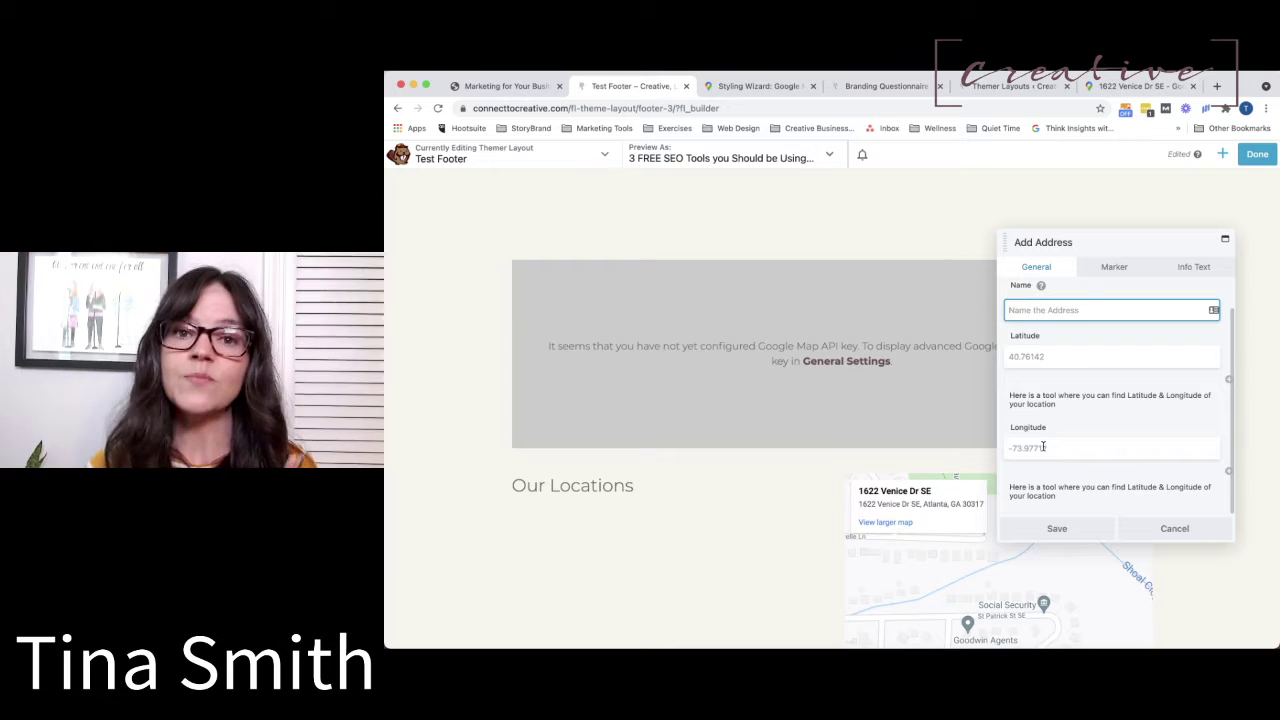
pyautogui.click(1118, 272)
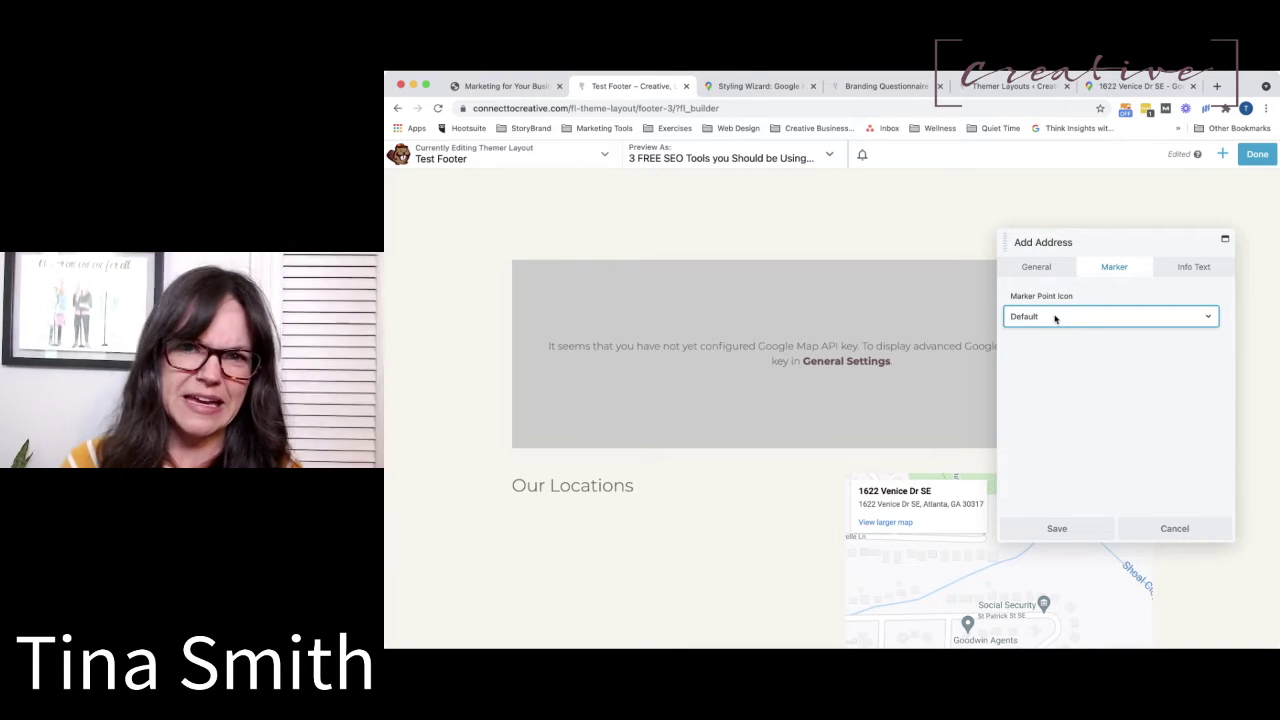
pyautogui.click(1040, 268)
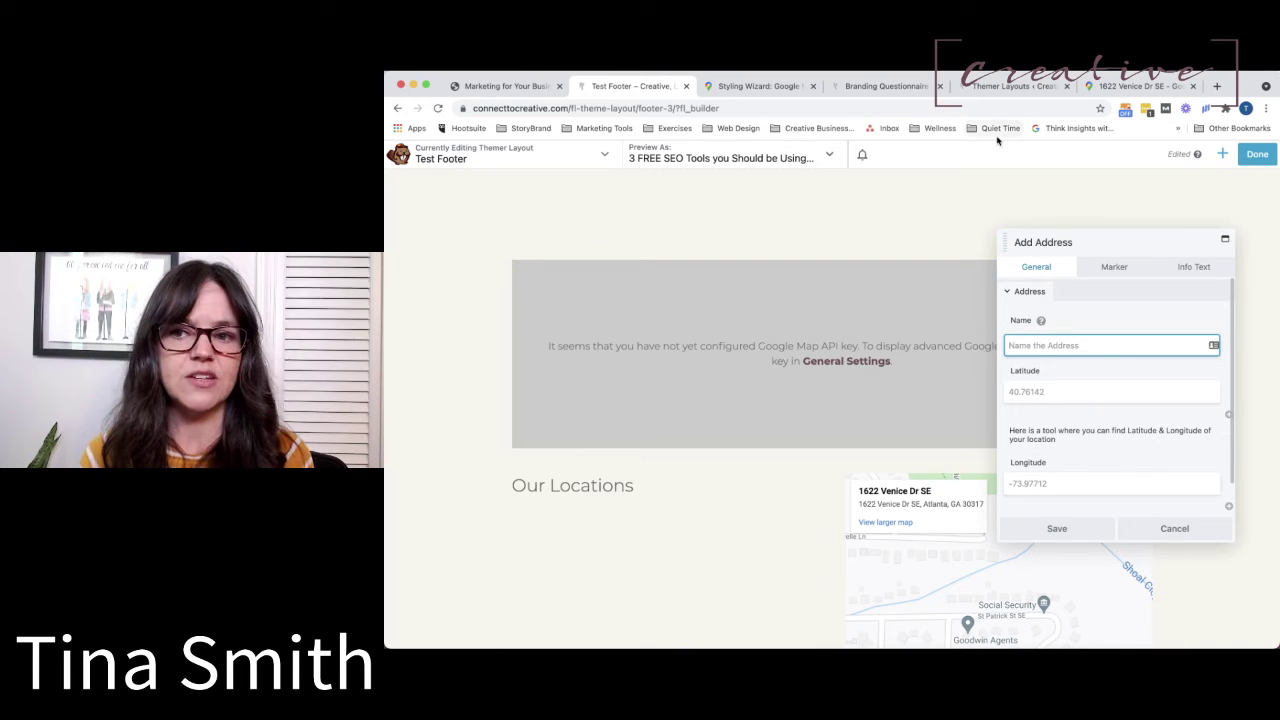
pyautogui.click(1112, 90)
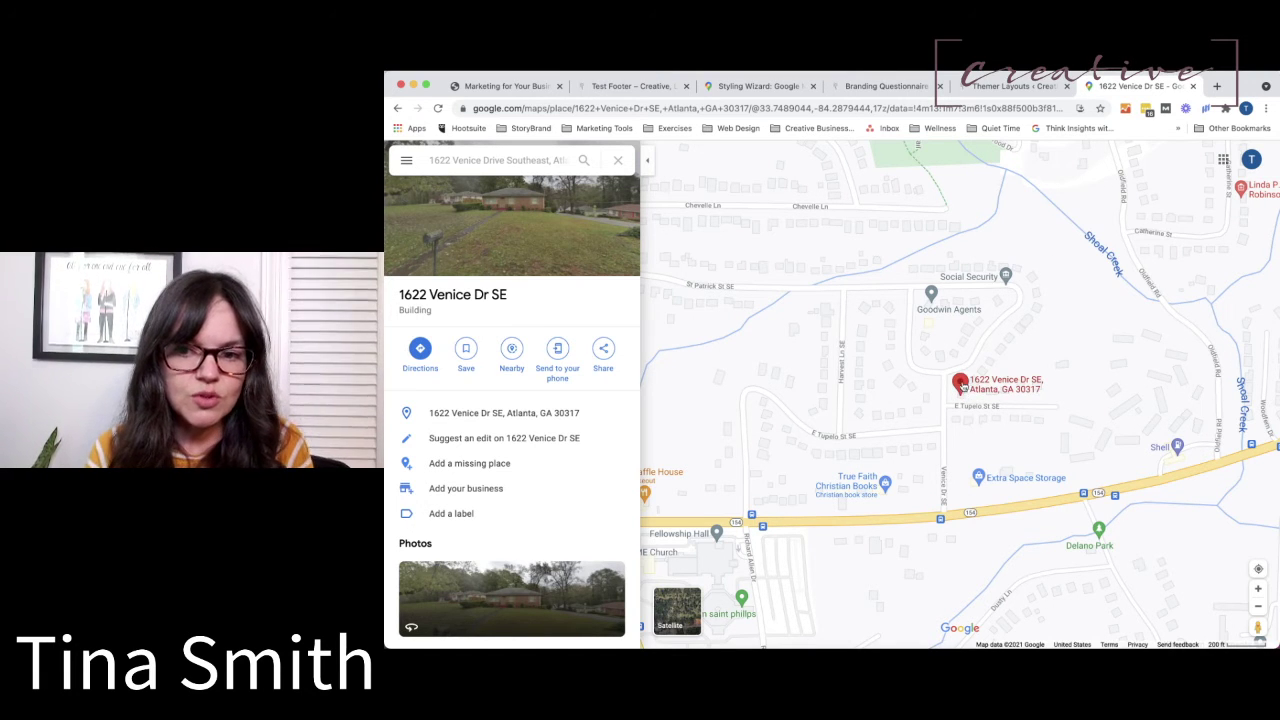
# Copy the red marker's latitude and longitude from Google Maps and go back to the Test Footer tab.
pyautogui.rightClick(961, 386)
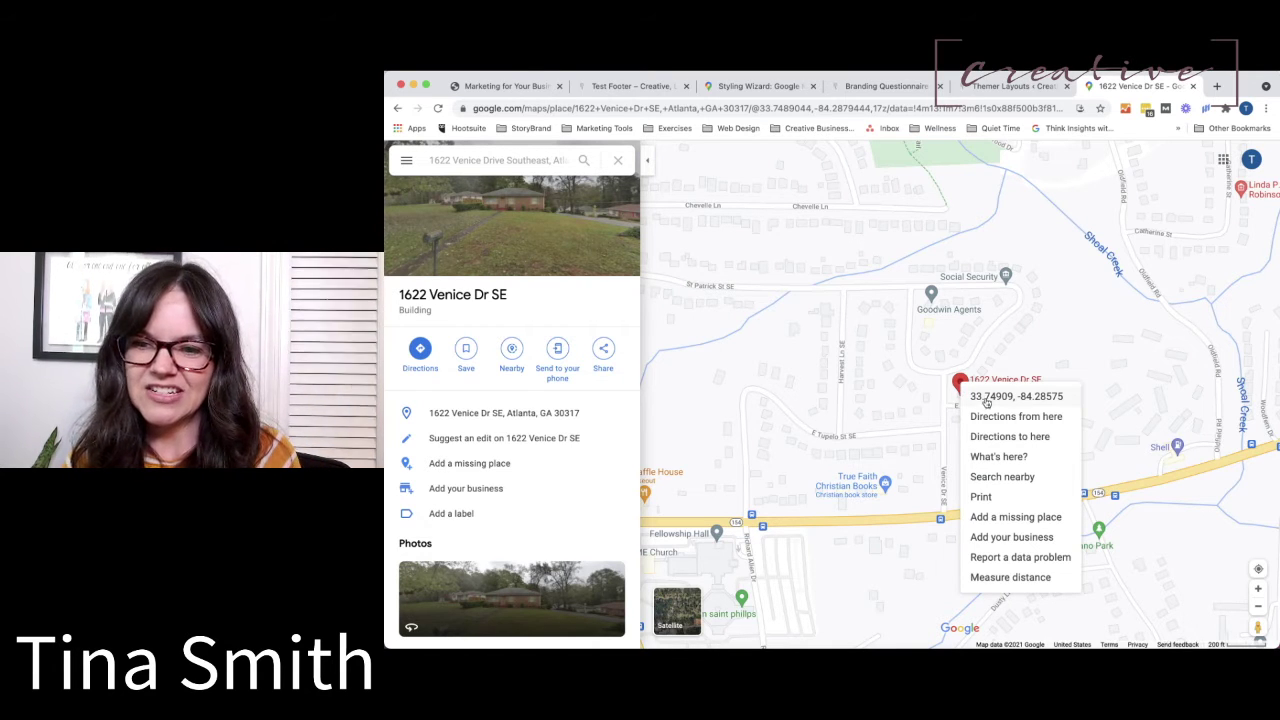
pyautogui.click(986, 400)
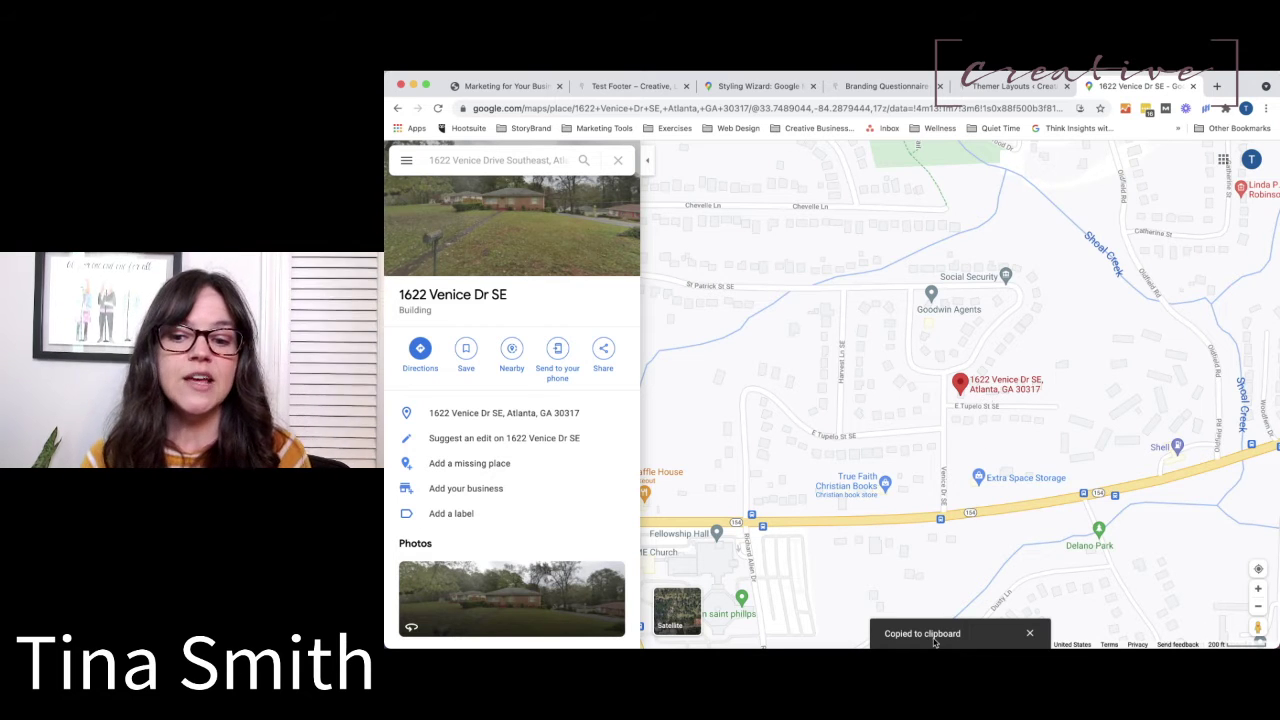
pyautogui.click(510, 86)
pyautogui.click(608, 86)
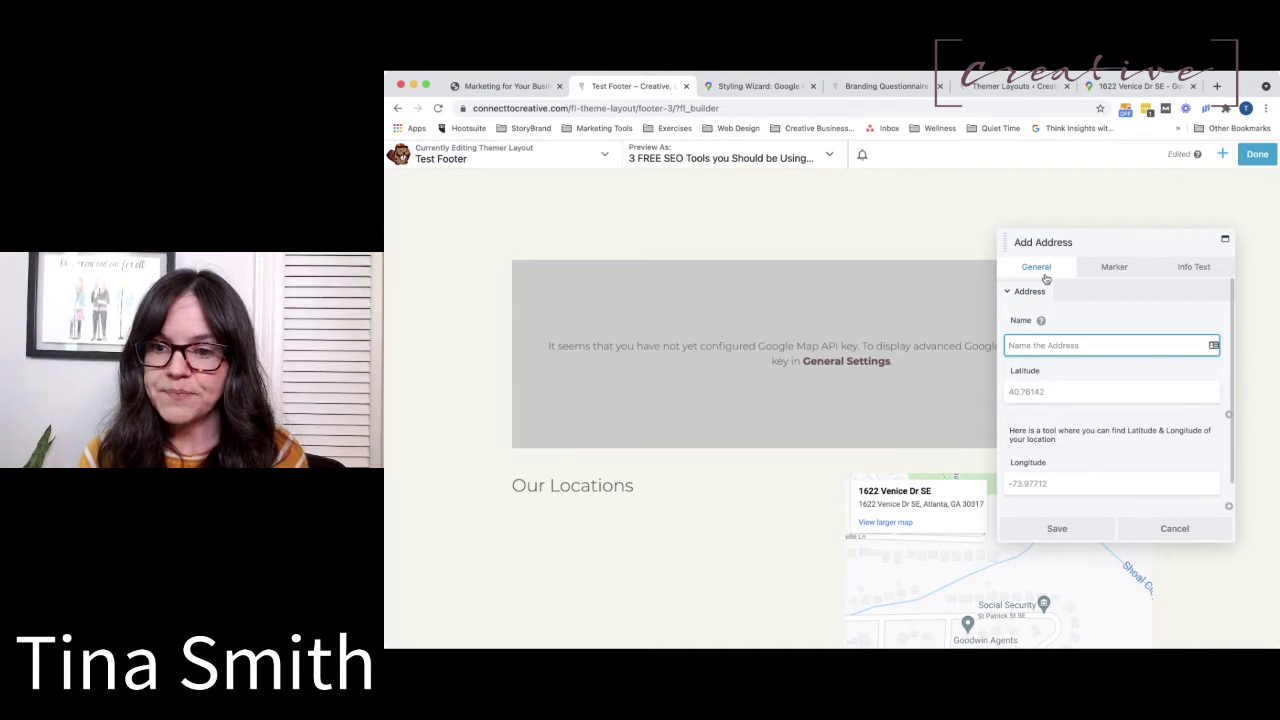
# Paste the coordinates into Latitude, move the longitude part into Longitude, and save Address 1.
pyautogui.click(1048, 390)
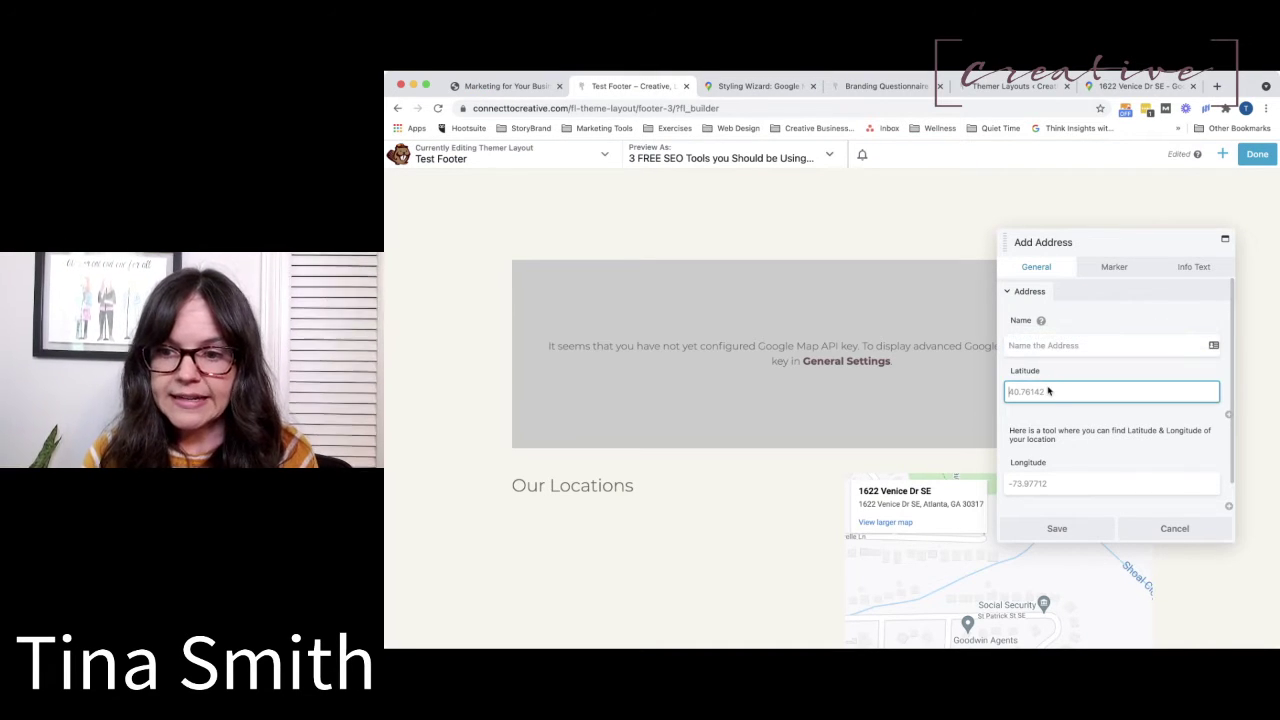
pyautogui.press('super+v')
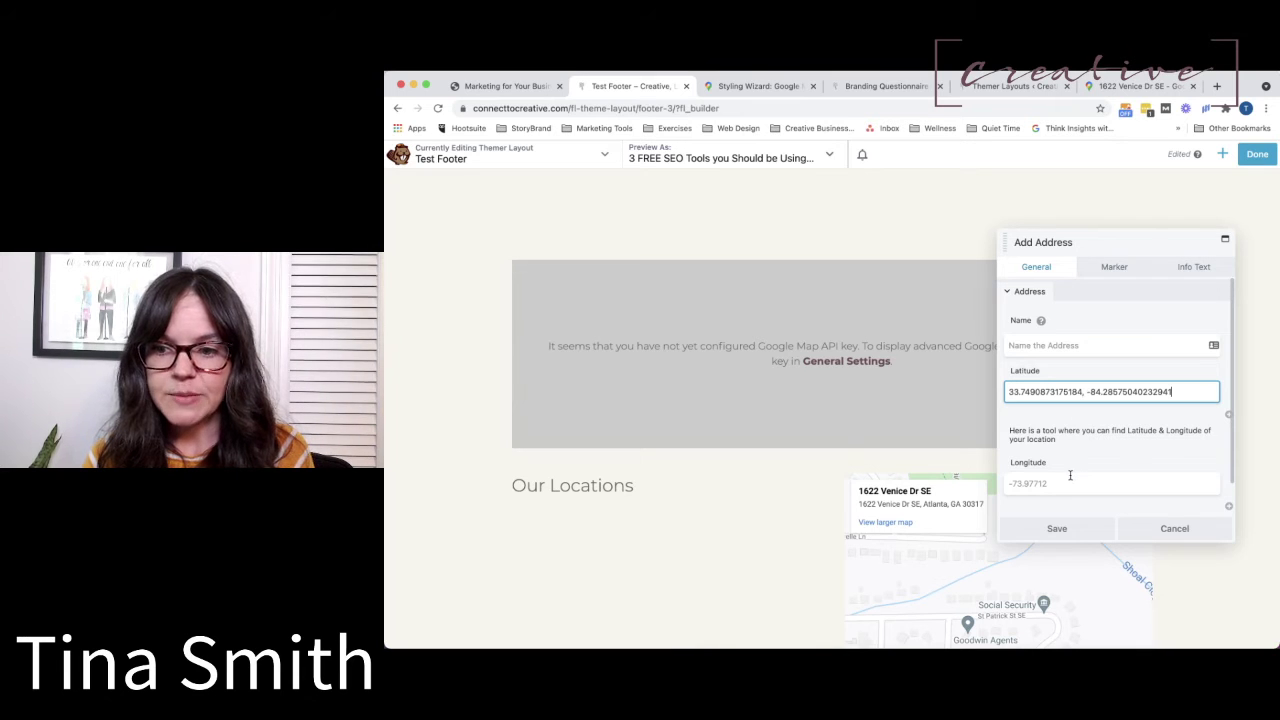
pyautogui.scroll(-1, 1077, 421)
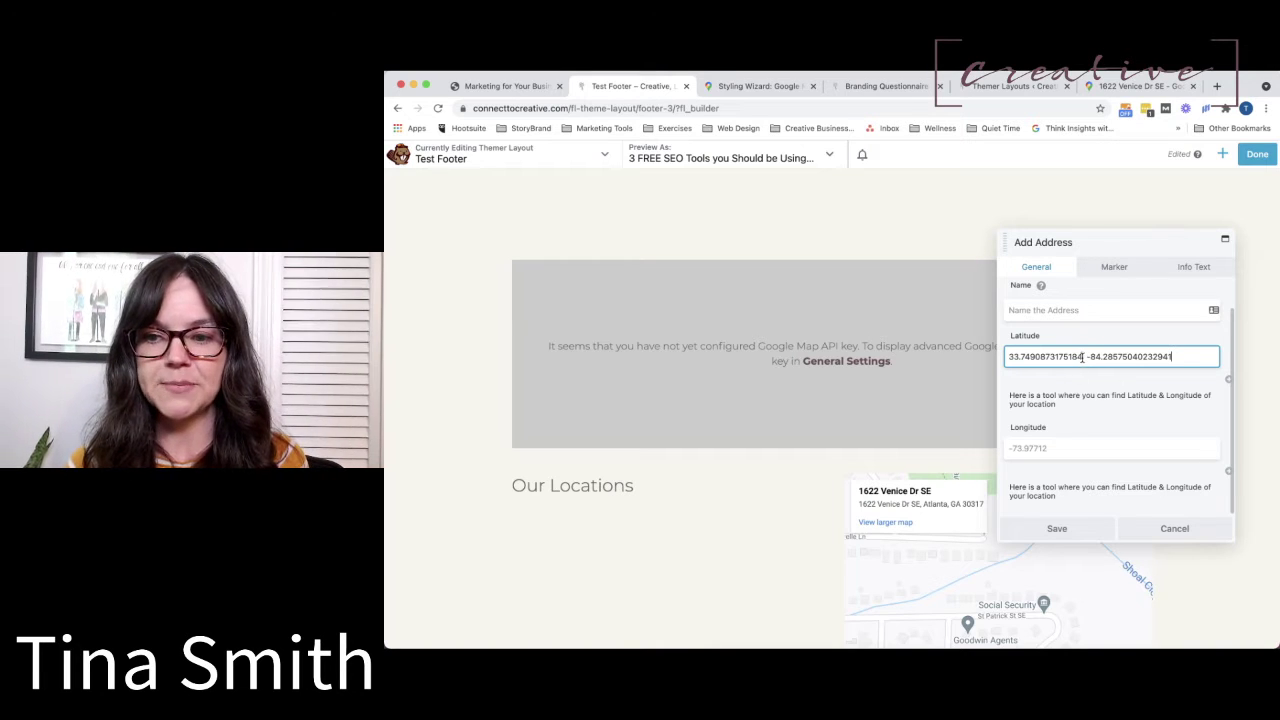
pyautogui.moveTo(1082, 357); pyautogui.dragTo(1190, 375)
pyautogui.press('super+x')
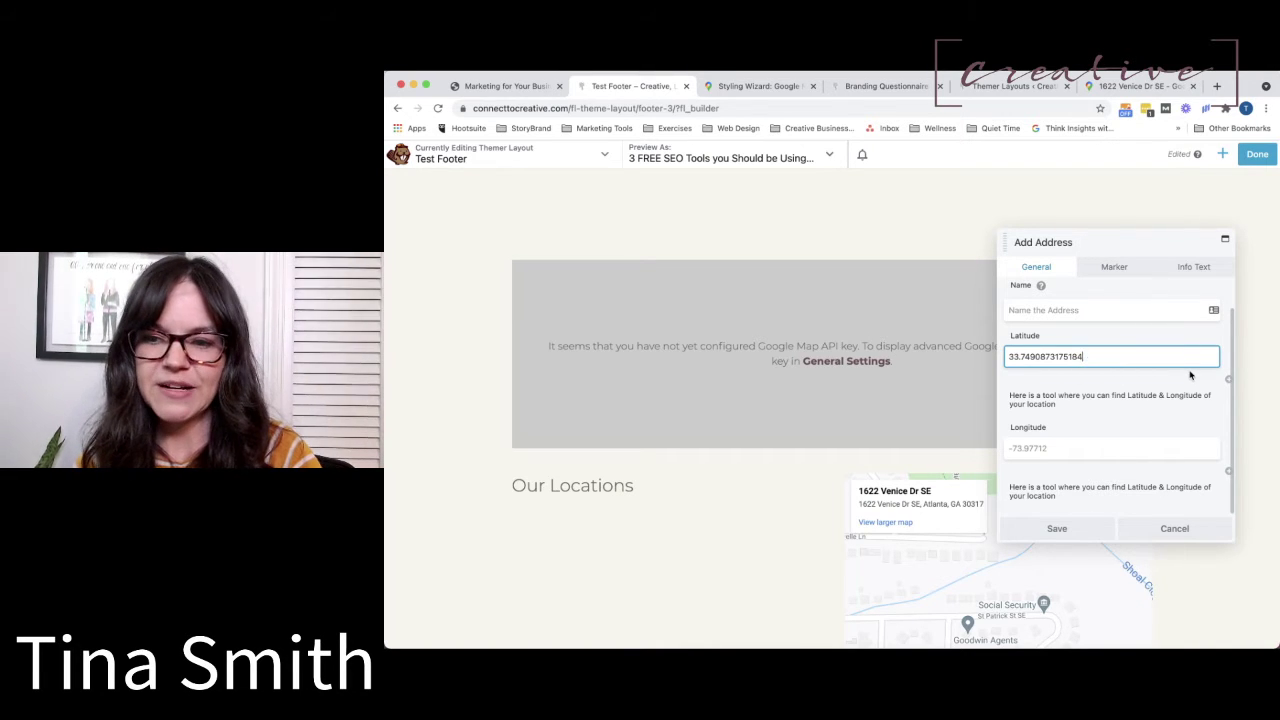
pyautogui.click(1036, 449)
pyautogui.press('super+v')
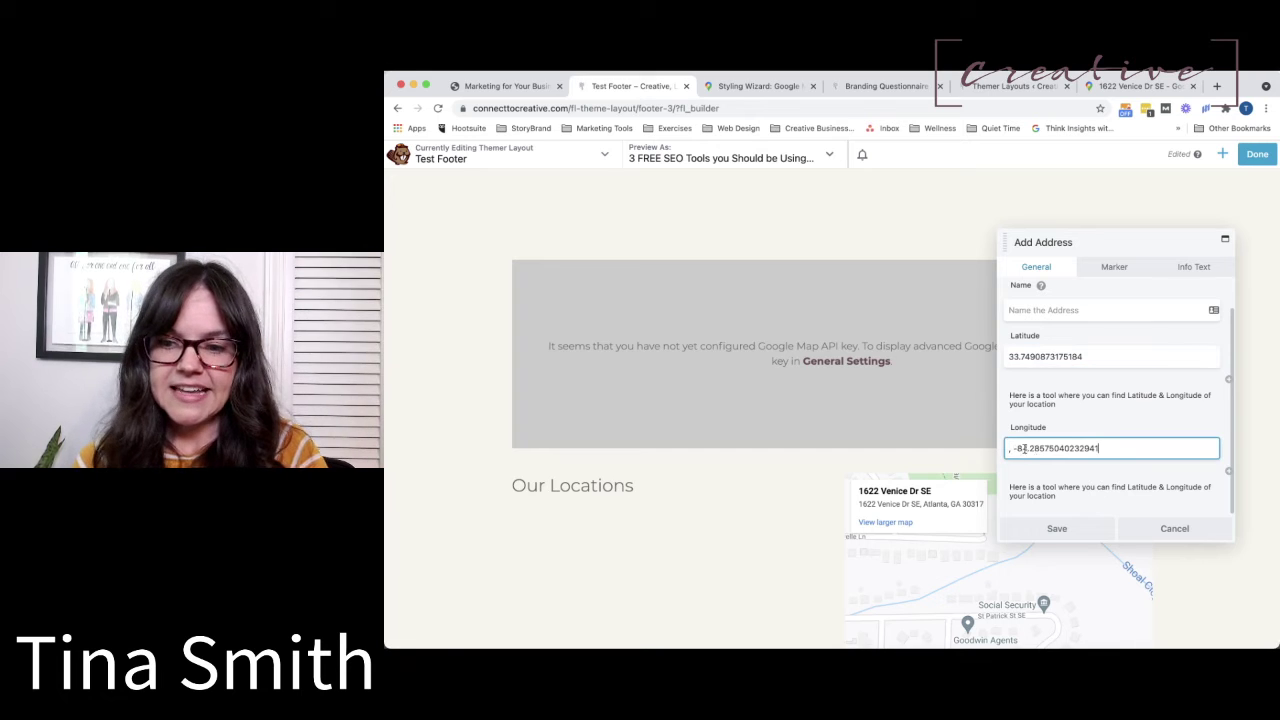
pyautogui.click(1012, 449)
pyautogui.press('BackSpace')
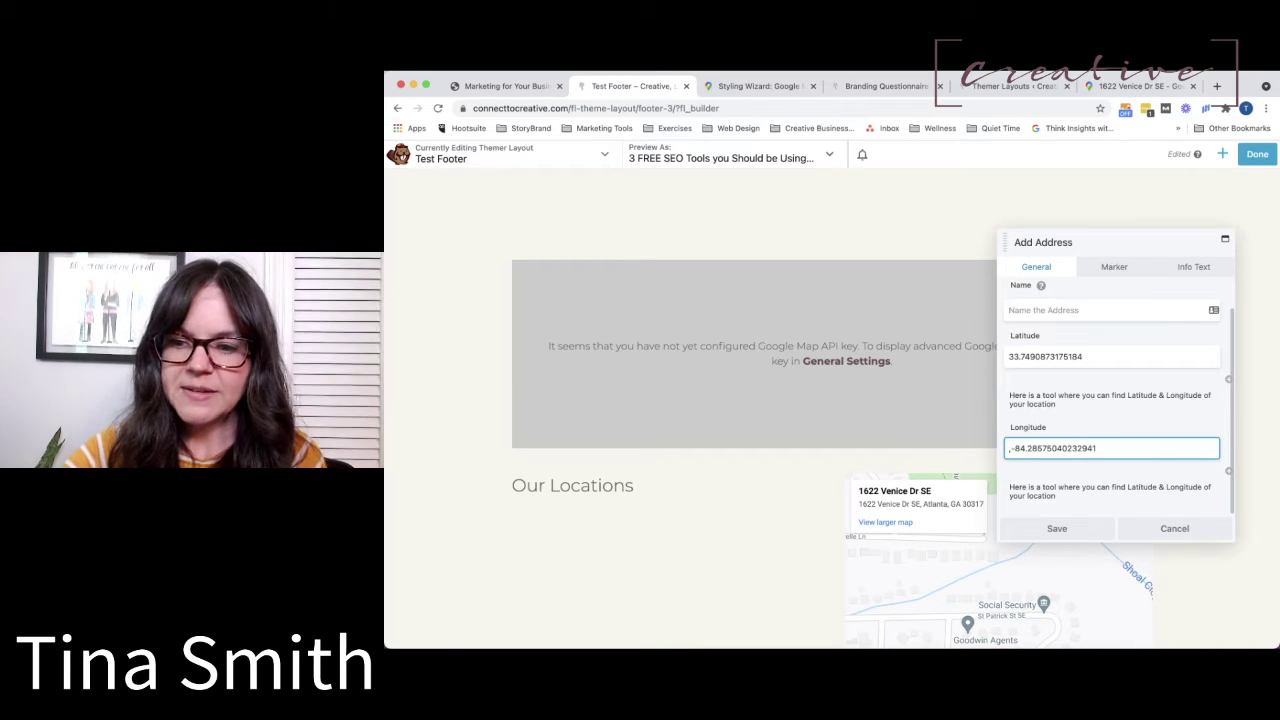
pyautogui.click(1051, 533)
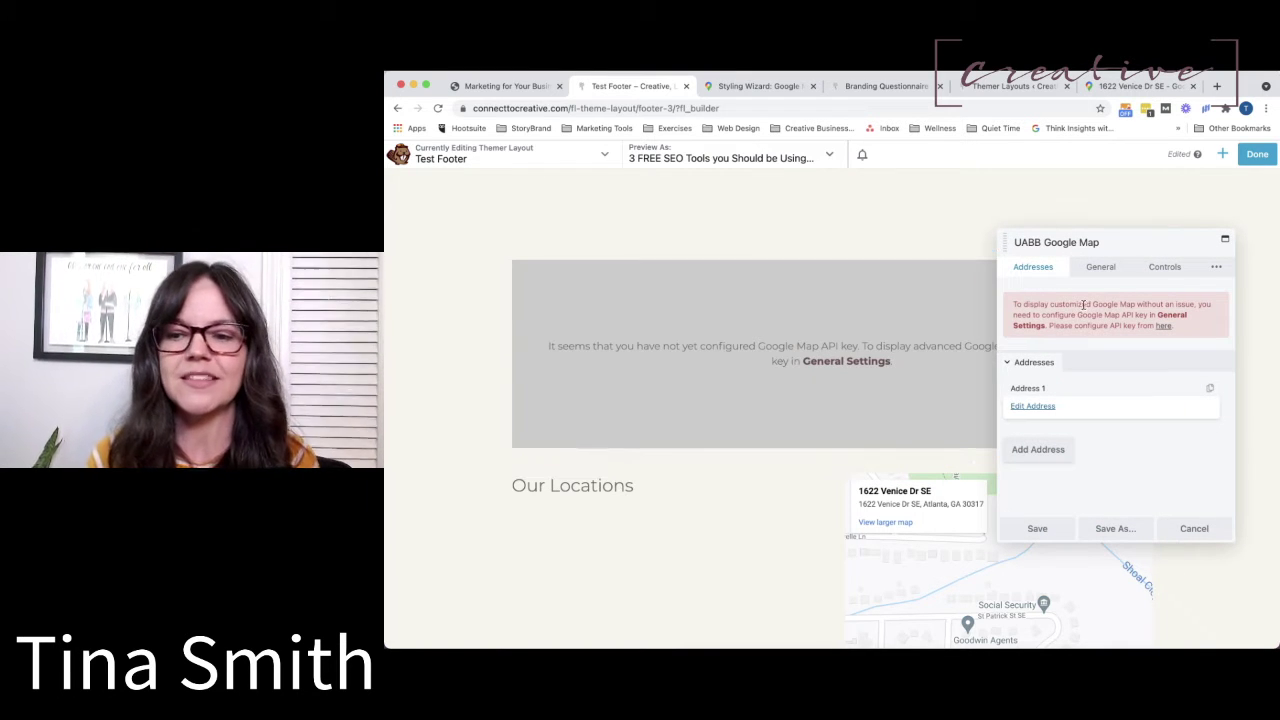
# From the UABB settings, open the 'this article' help doc on creating a Google Maps API key.
pyautogui.click(1164, 327)
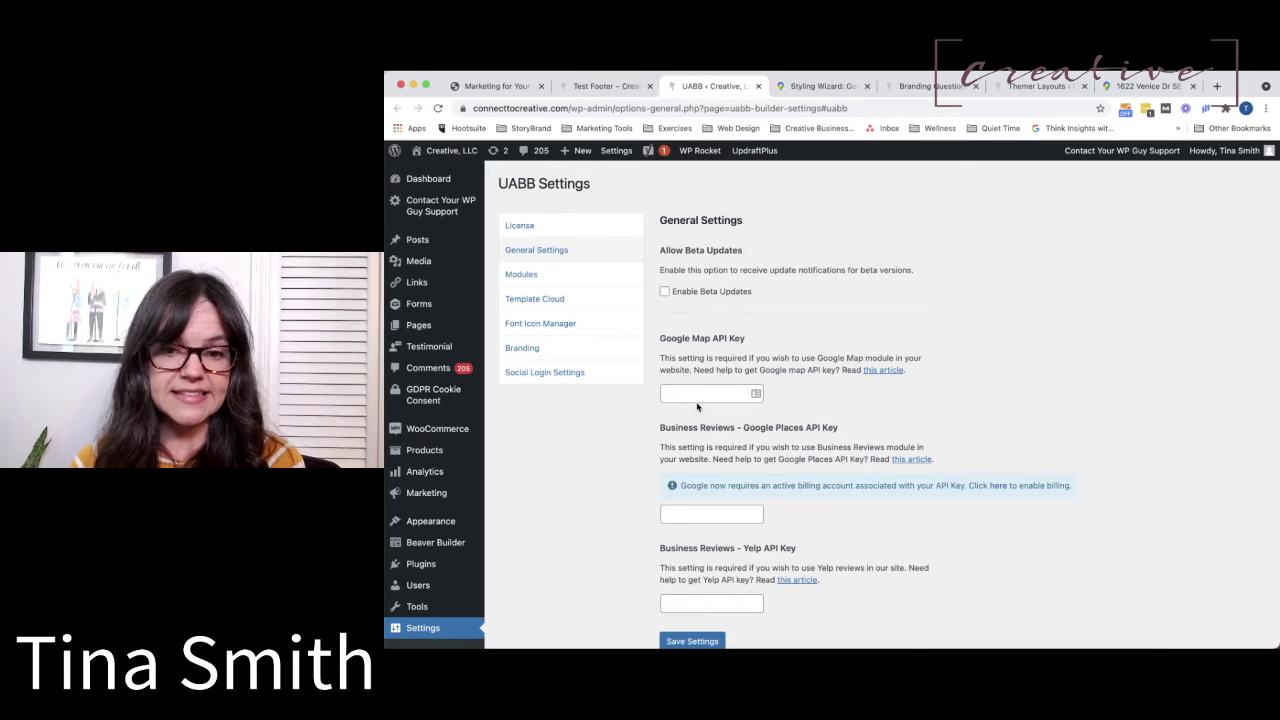
pyautogui.scroll(-1, 697, 407)
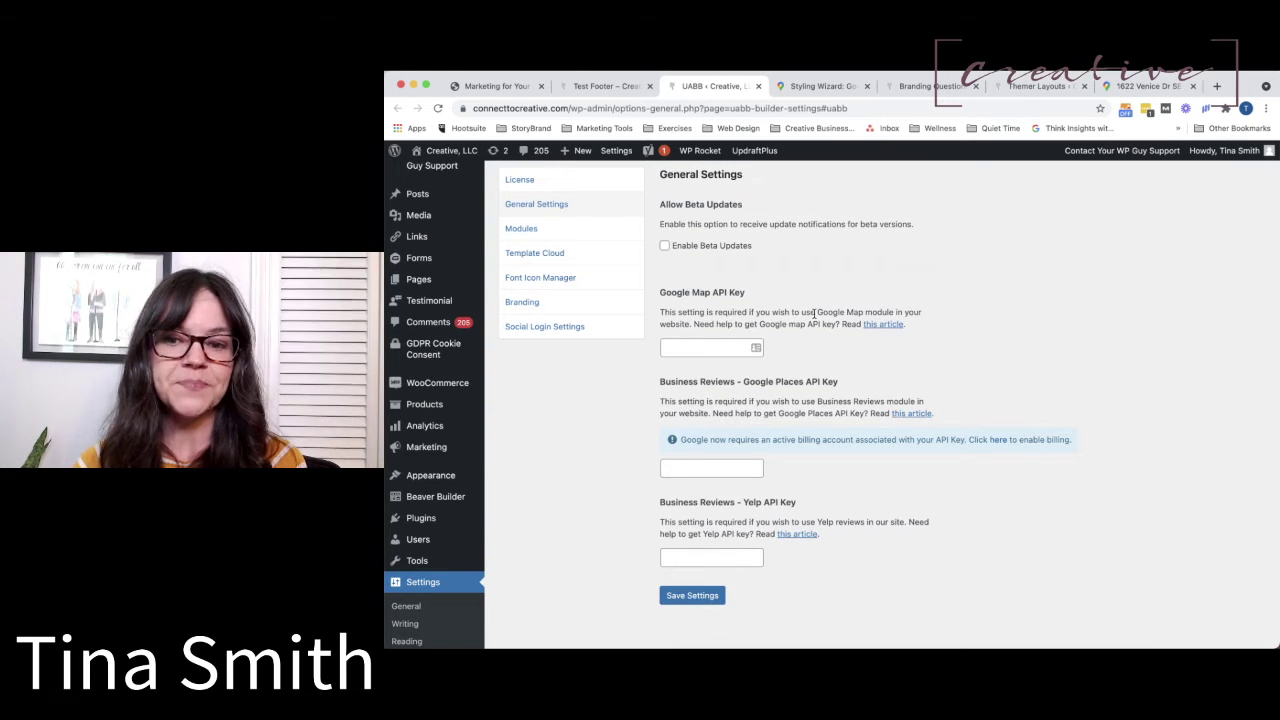
pyautogui.click(880, 331)
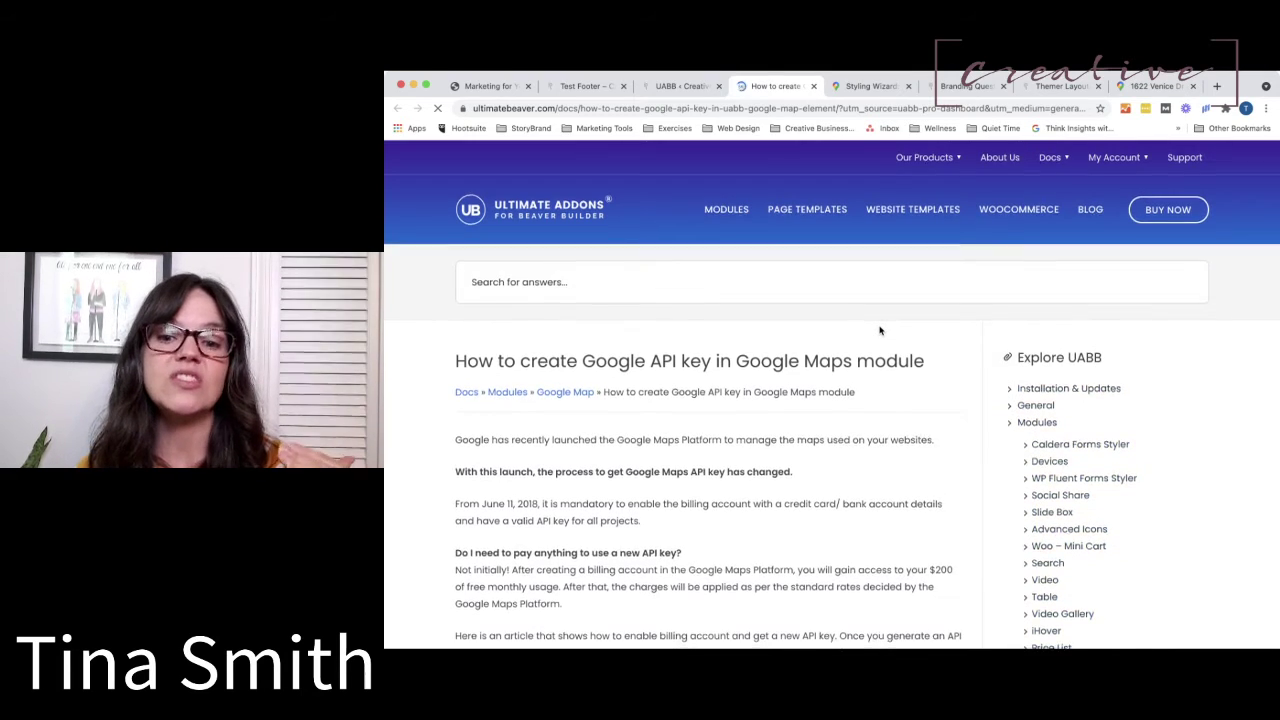
pyautogui.scroll(-3, 880, 331)
pyautogui.scroll(-1, 880, 331)
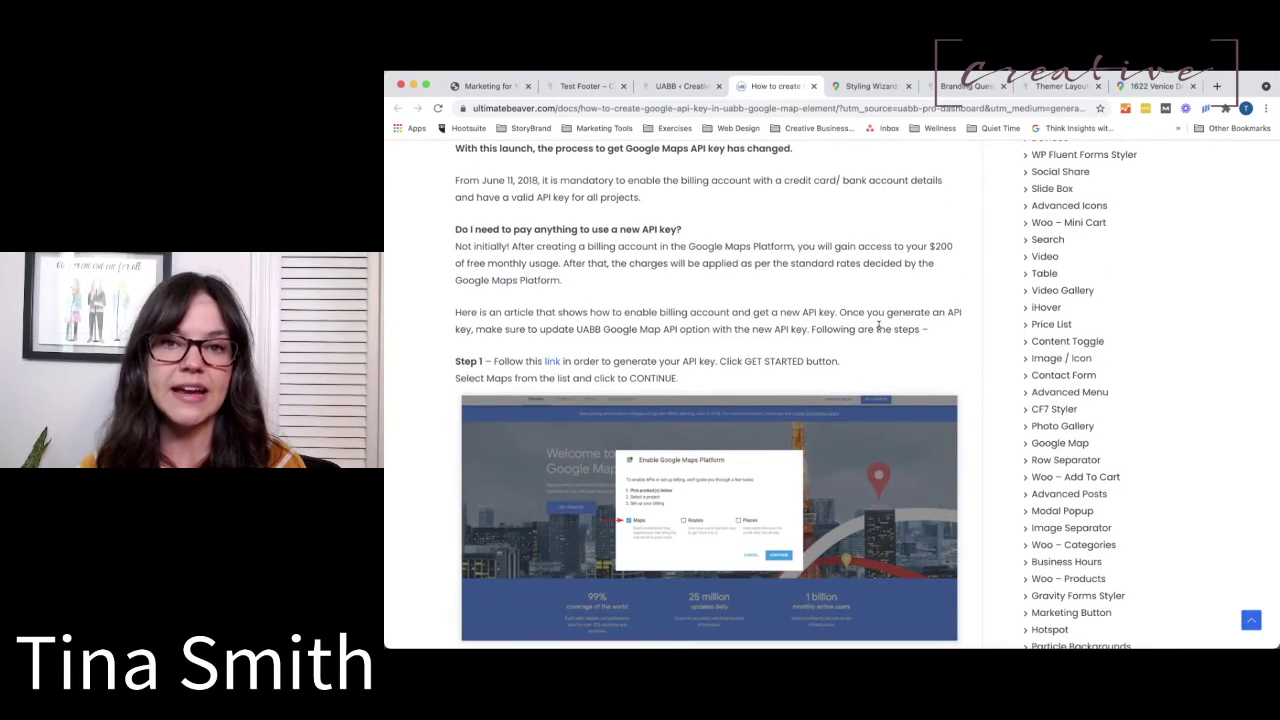
pyautogui.scroll(-1, 878, 325)
pyautogui.scroll(-5, 878, 325)
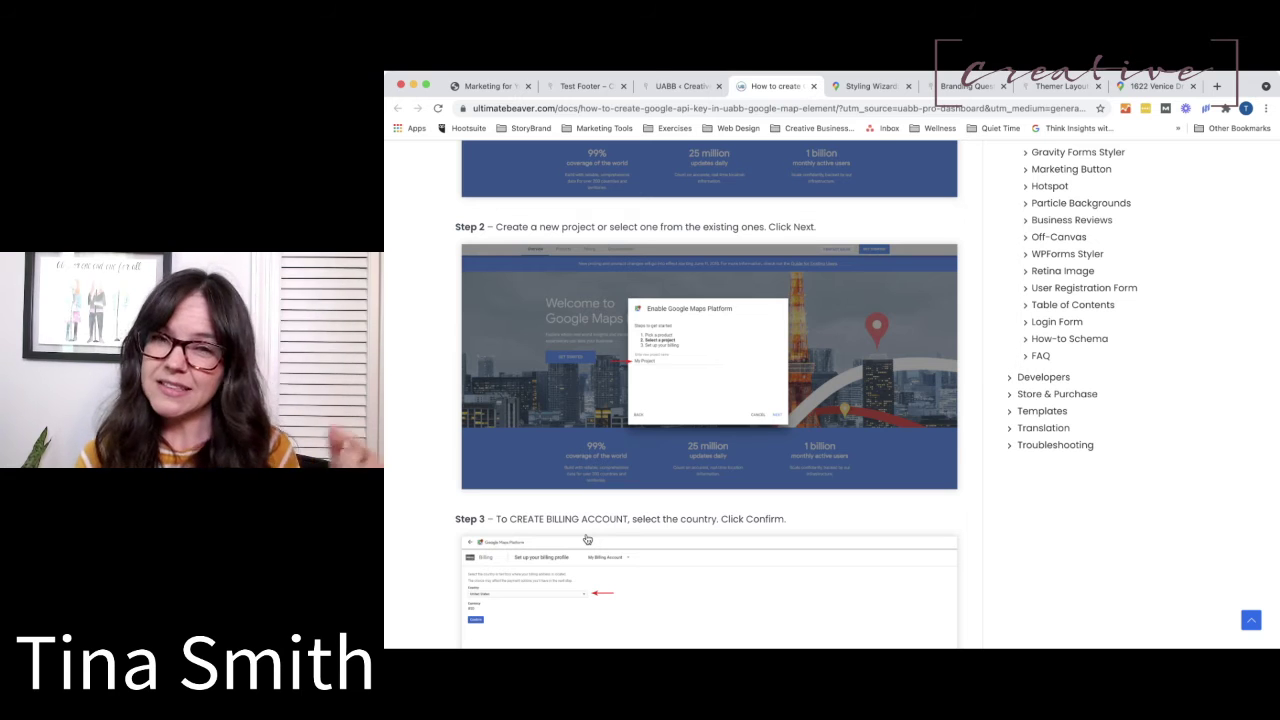
pyautogui.scroll(-5, 587, 540)
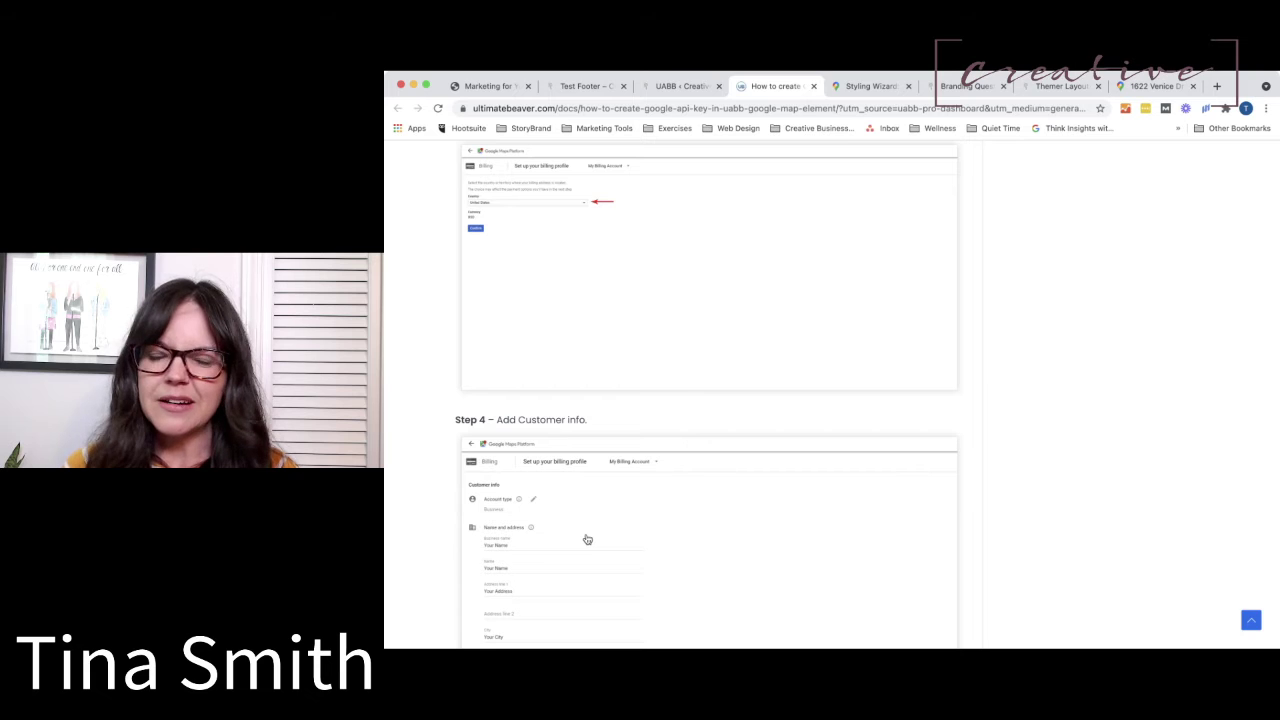
# Read through Steps 4–9 of the API key article, then return to UABB General Settings.
pyautogui.scroll(-5, 587, 539)
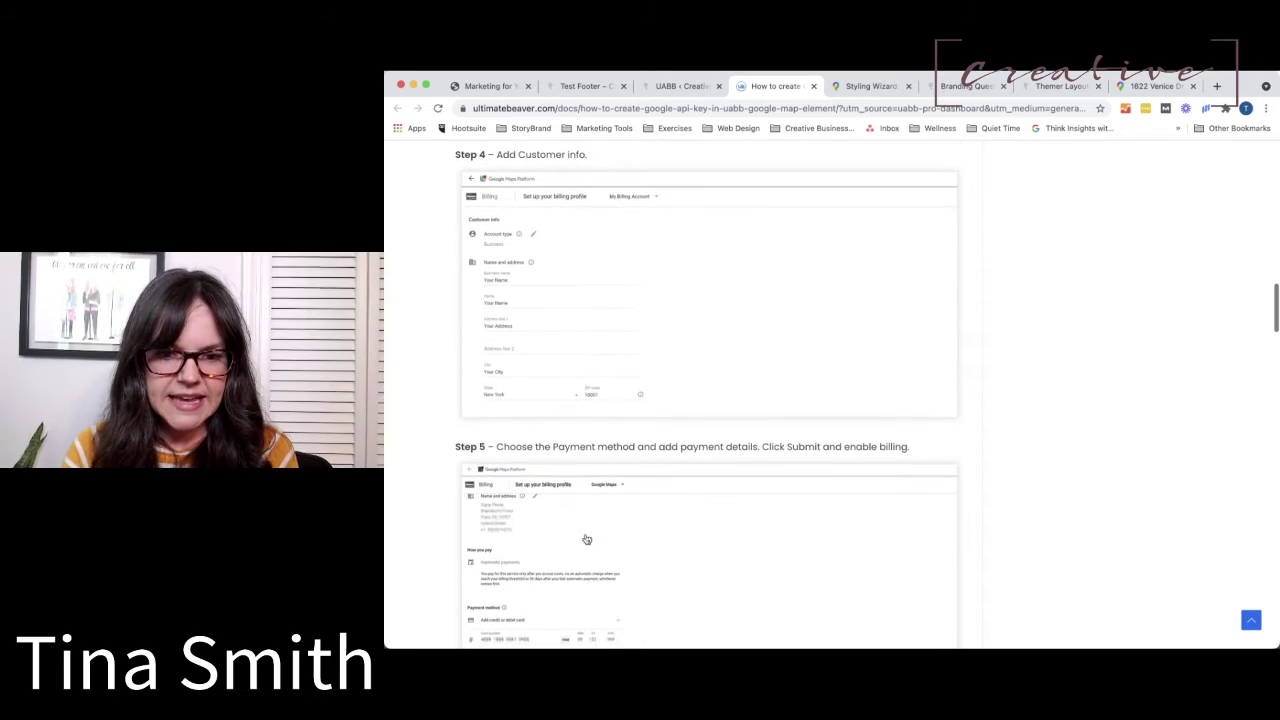
pyautogui.scroll(-10, 587, 539)
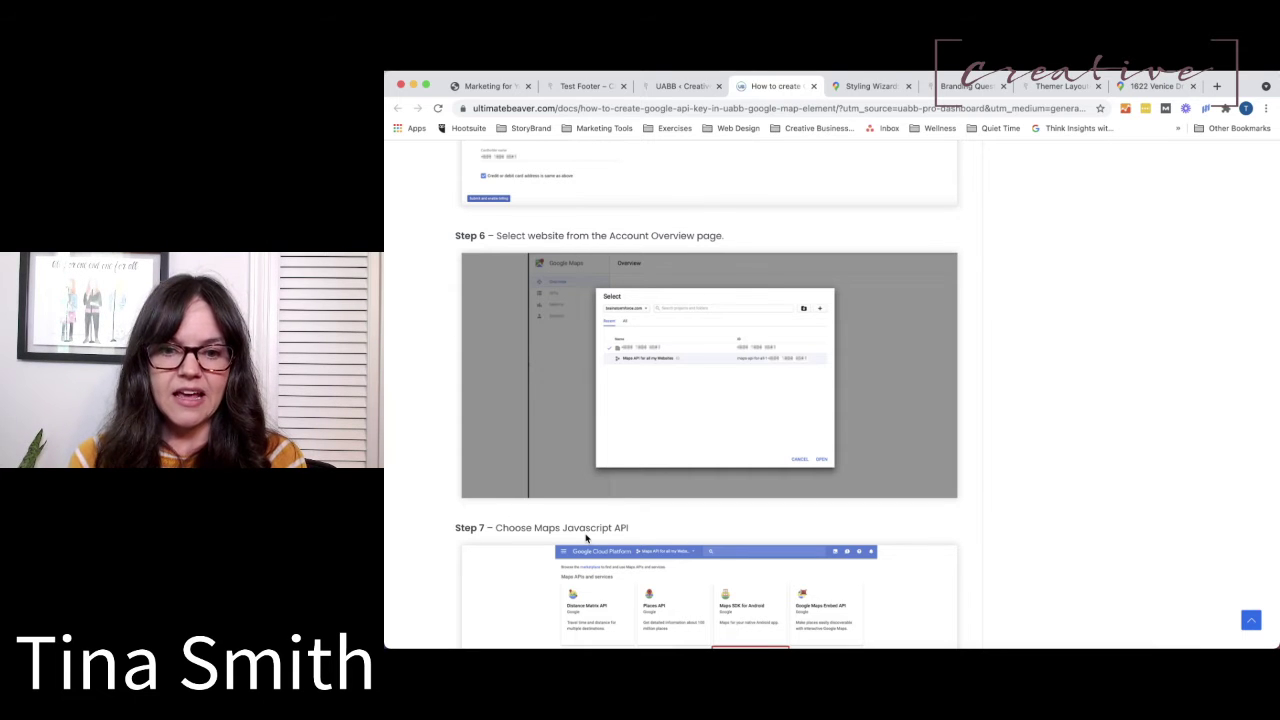
pyautogui.scroll(-5, 586, 538)
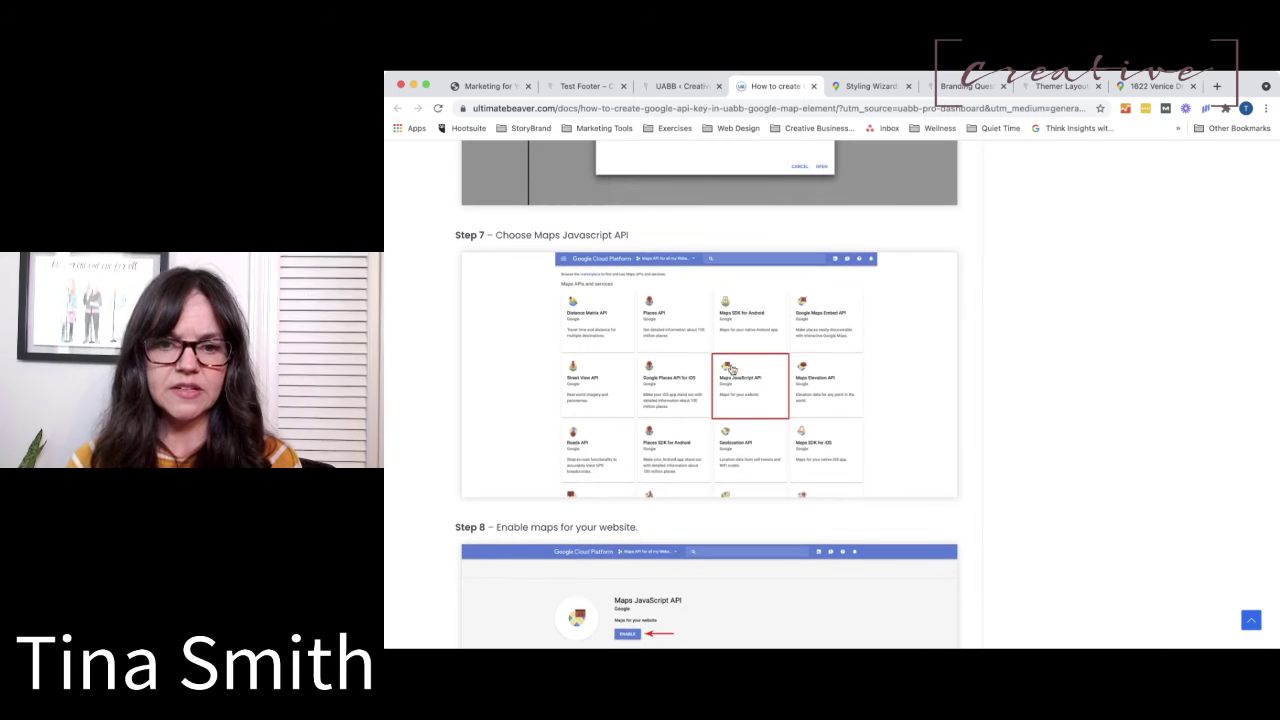
pyautogui.scroll(-1, 746, 371)
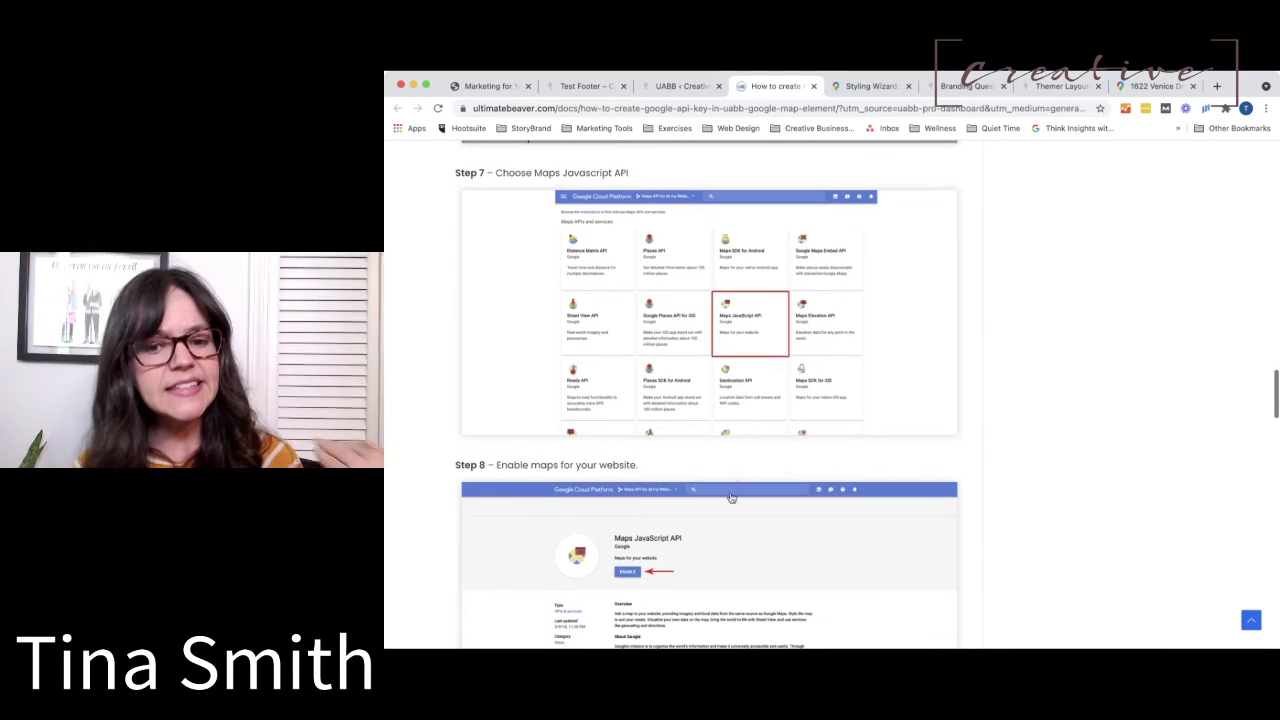
pyautogui.scroll(-2, 731, 502)
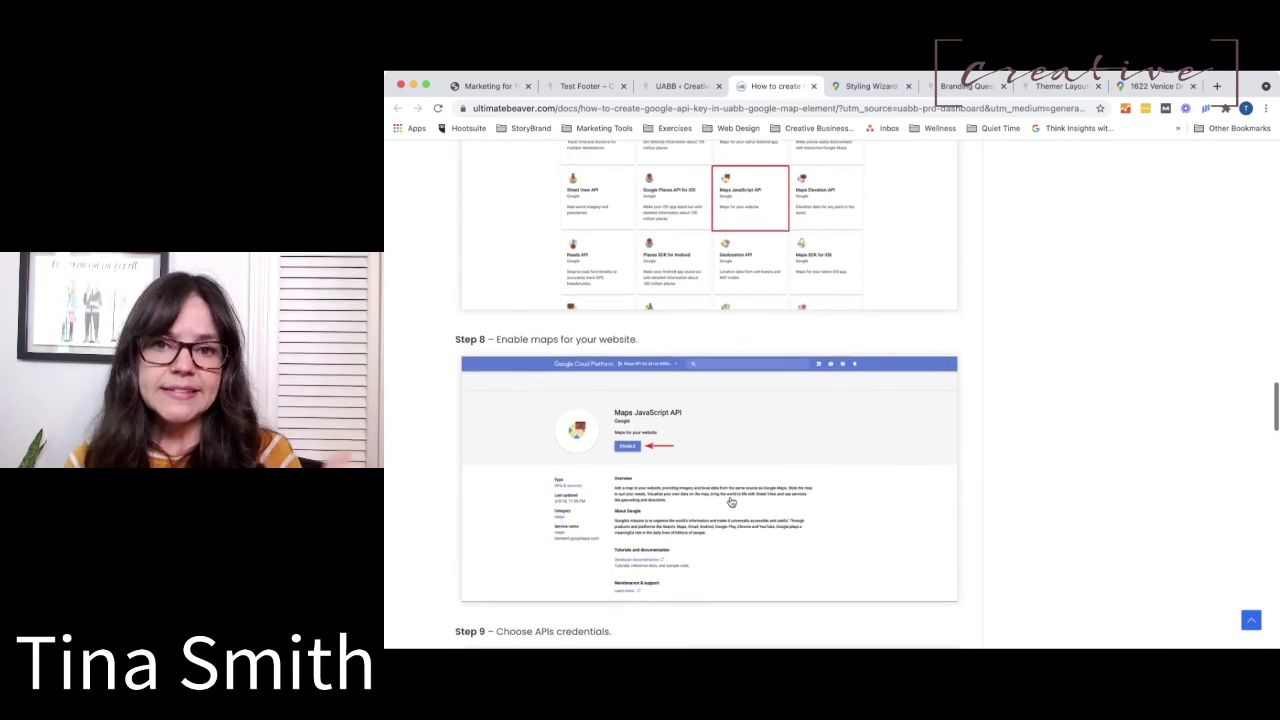
pyautogui.scroll(-2, 731, 502)
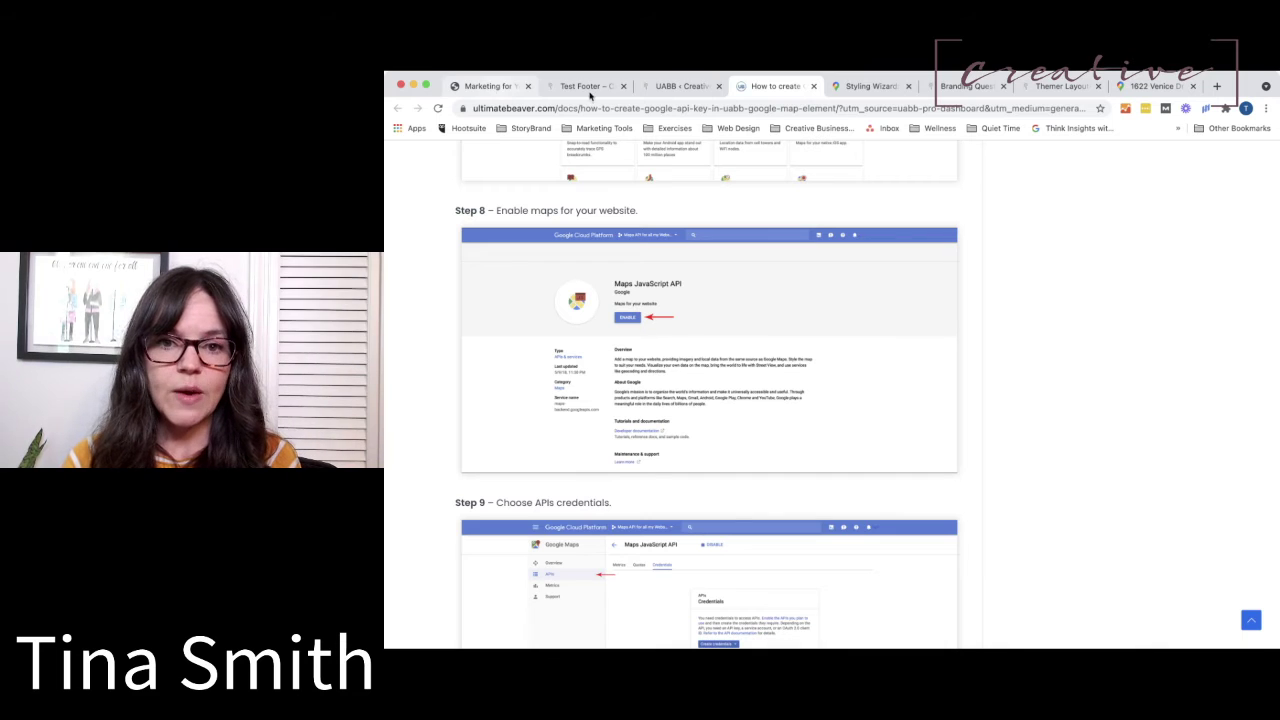
pyautogui.click(680, 87)
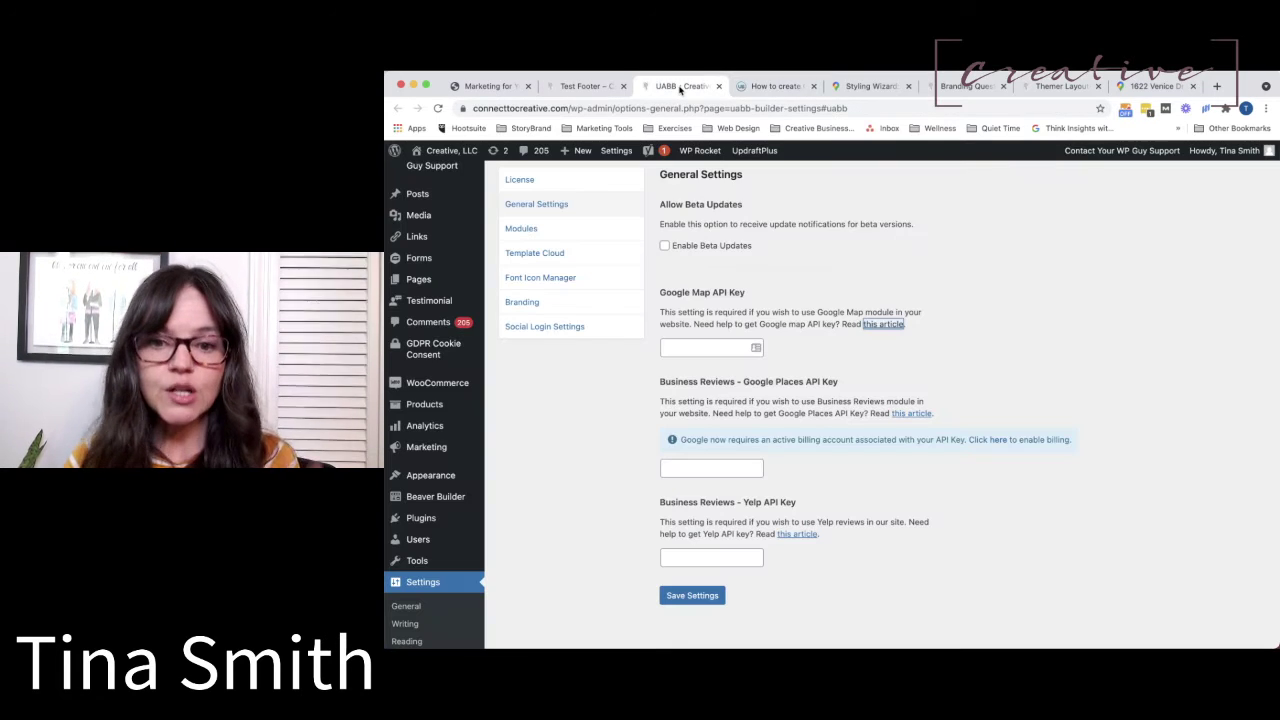
# Leave the Google Map API Key field empty and switch back to the Test Footer layout.
pyautogui.click(717, 348)
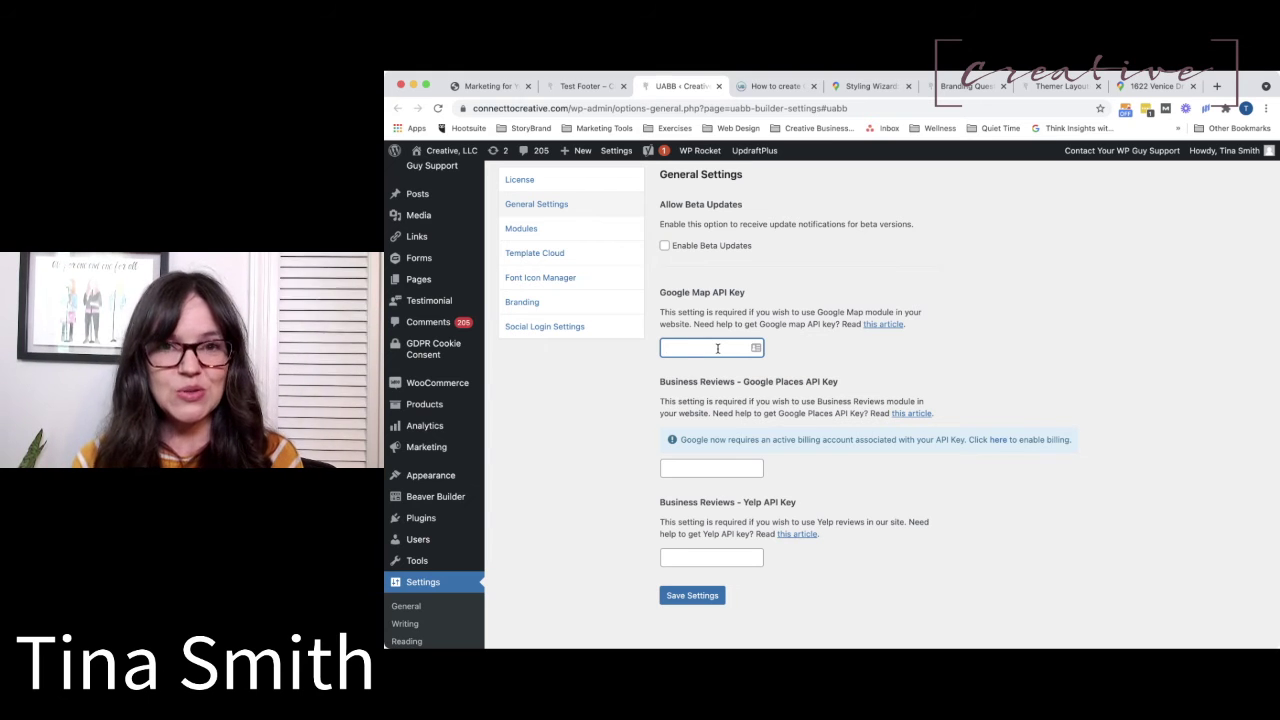
pyautogui.click(925, 377)
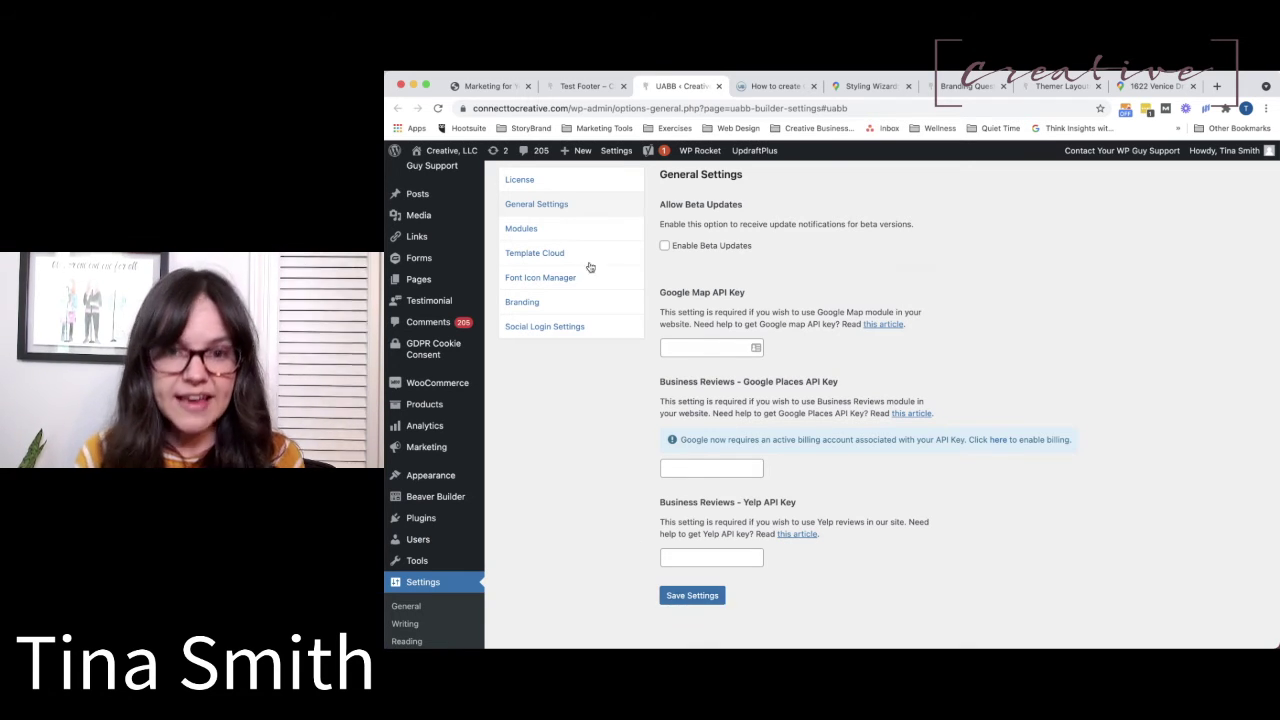
pyautogui.click(595, 85)
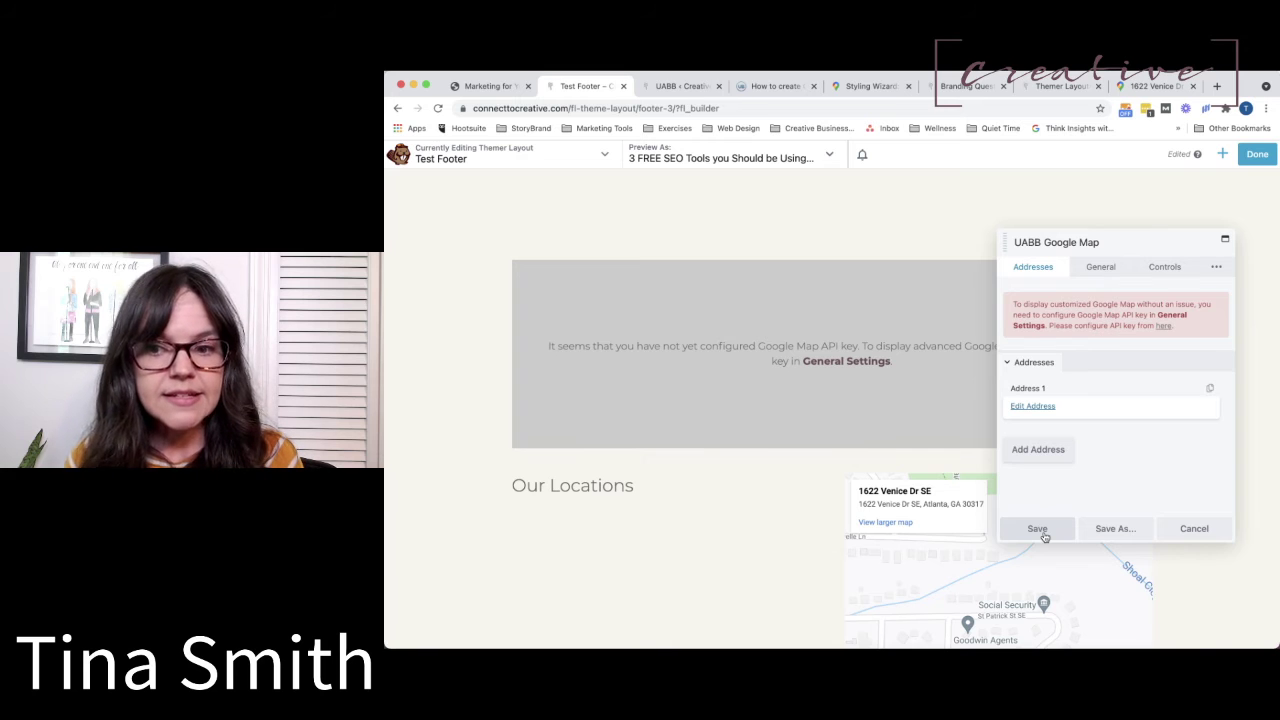
# Open Address 1, then cancel out of the address form and map settings without changes.
pyautogui.click(1033, 406)
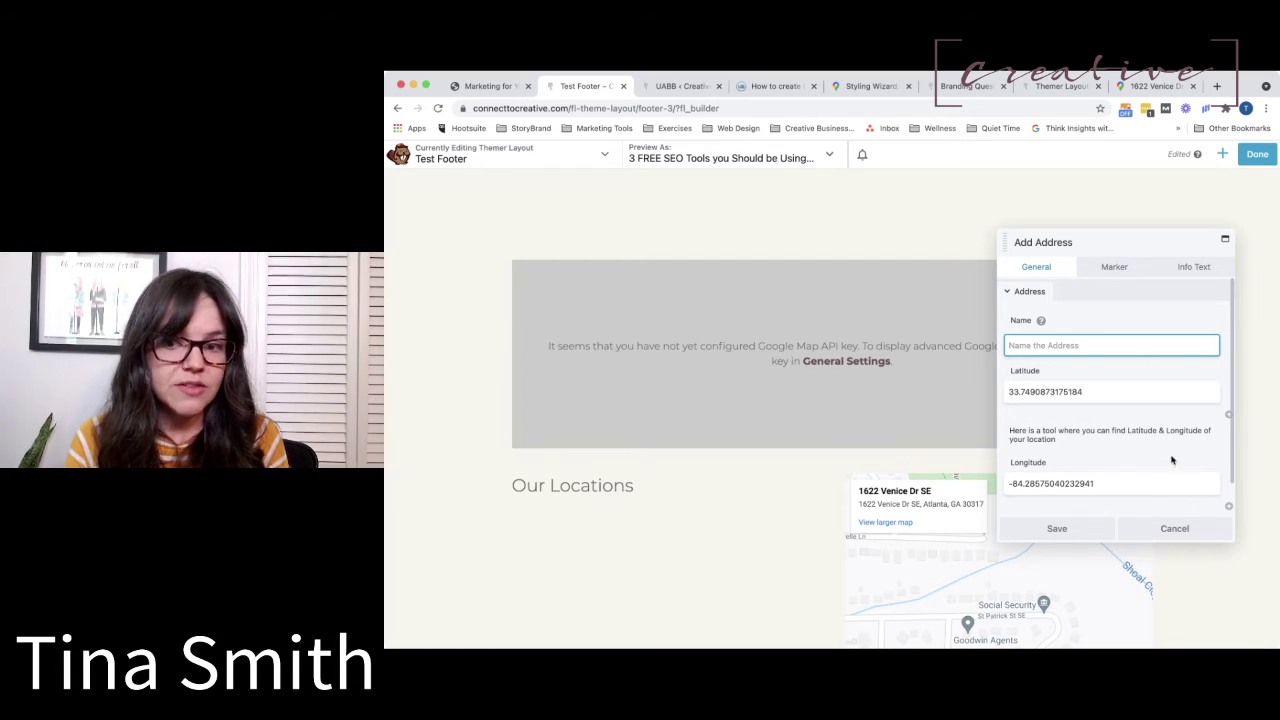
pyautogui.click(1182, 532)
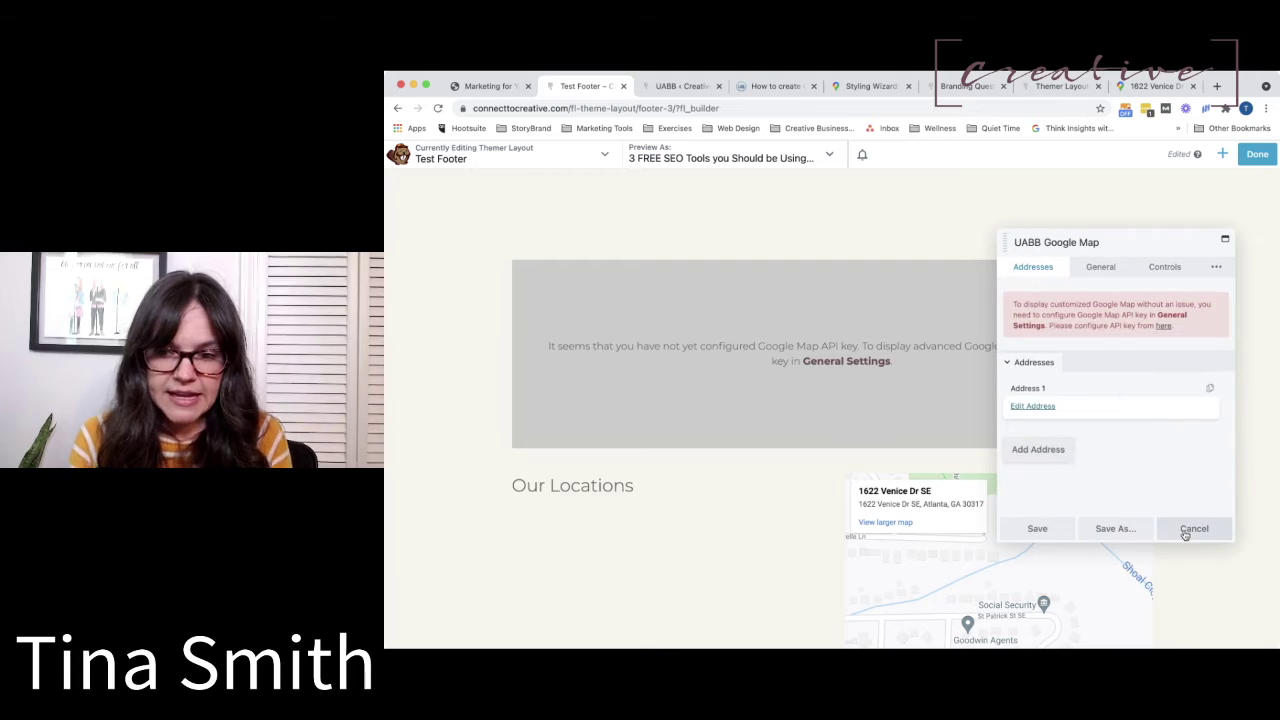
pyautogui.click(1194, 530)
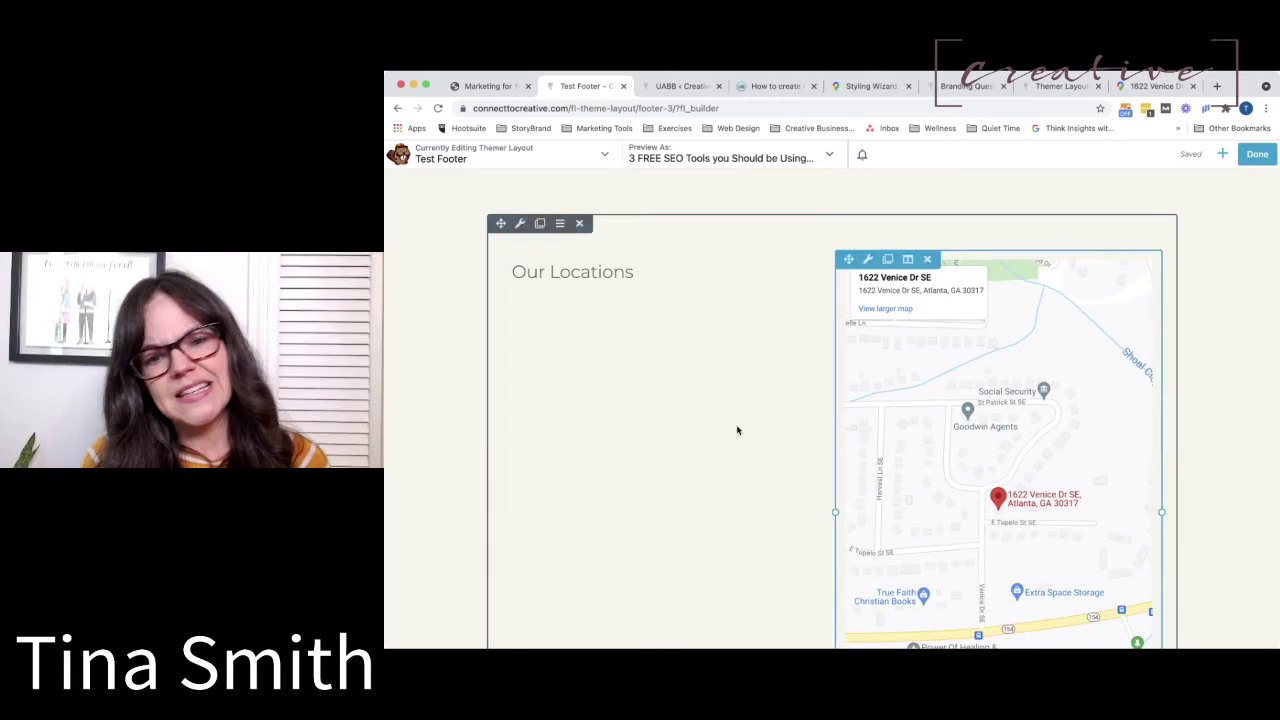
# Open the Our Locations row's settings and choose Save As.
pyautogui.scroll(-2, 737, 430)
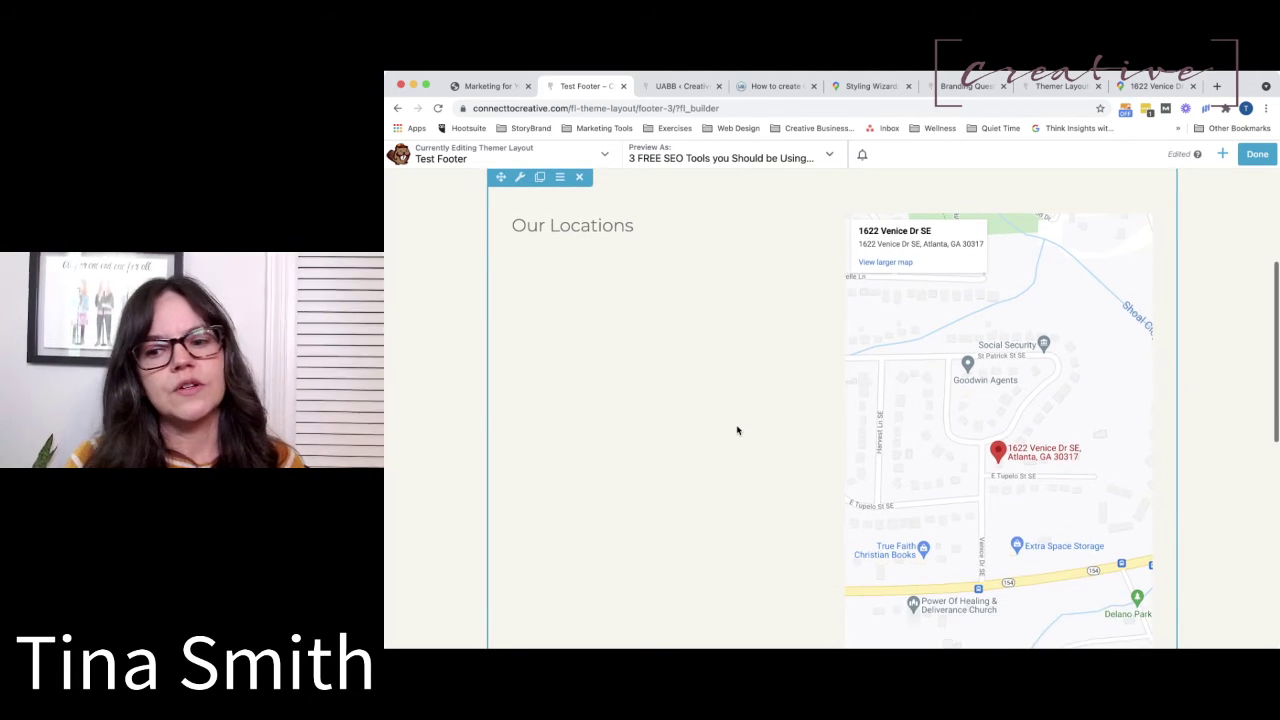
pyautogui.scroll(5, 737, 430)
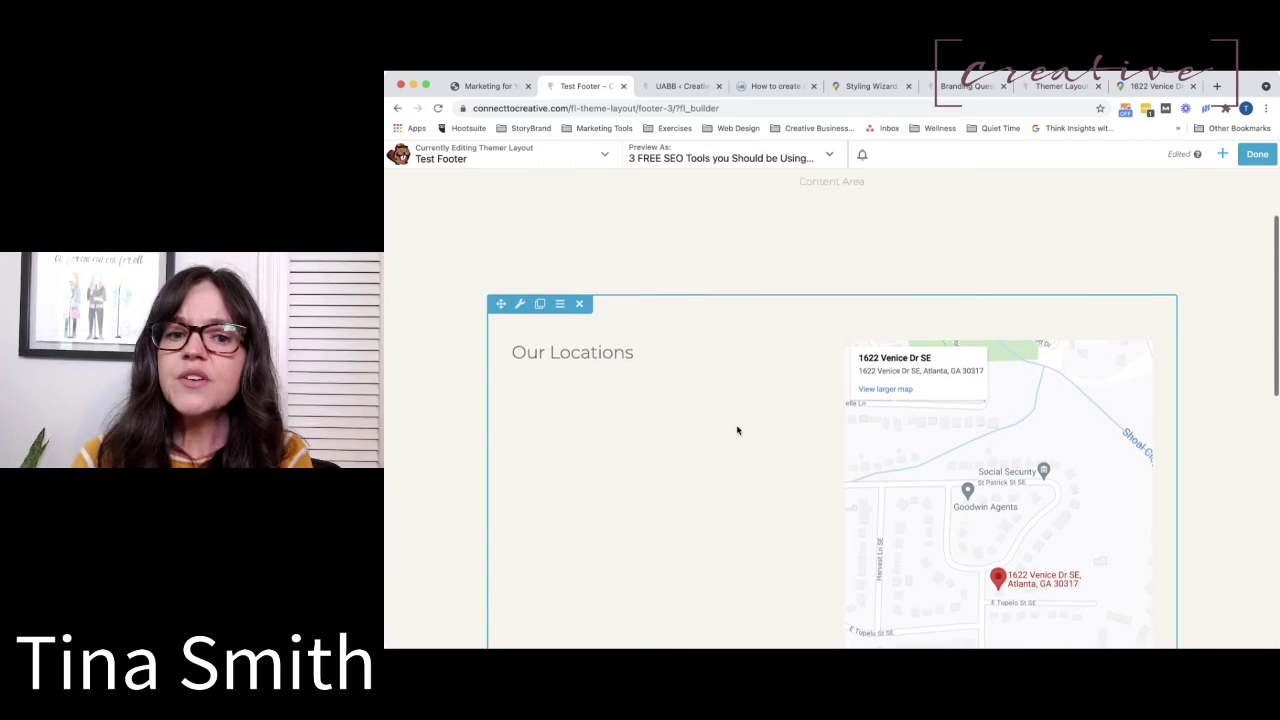
pyautogui.click(521, 337)
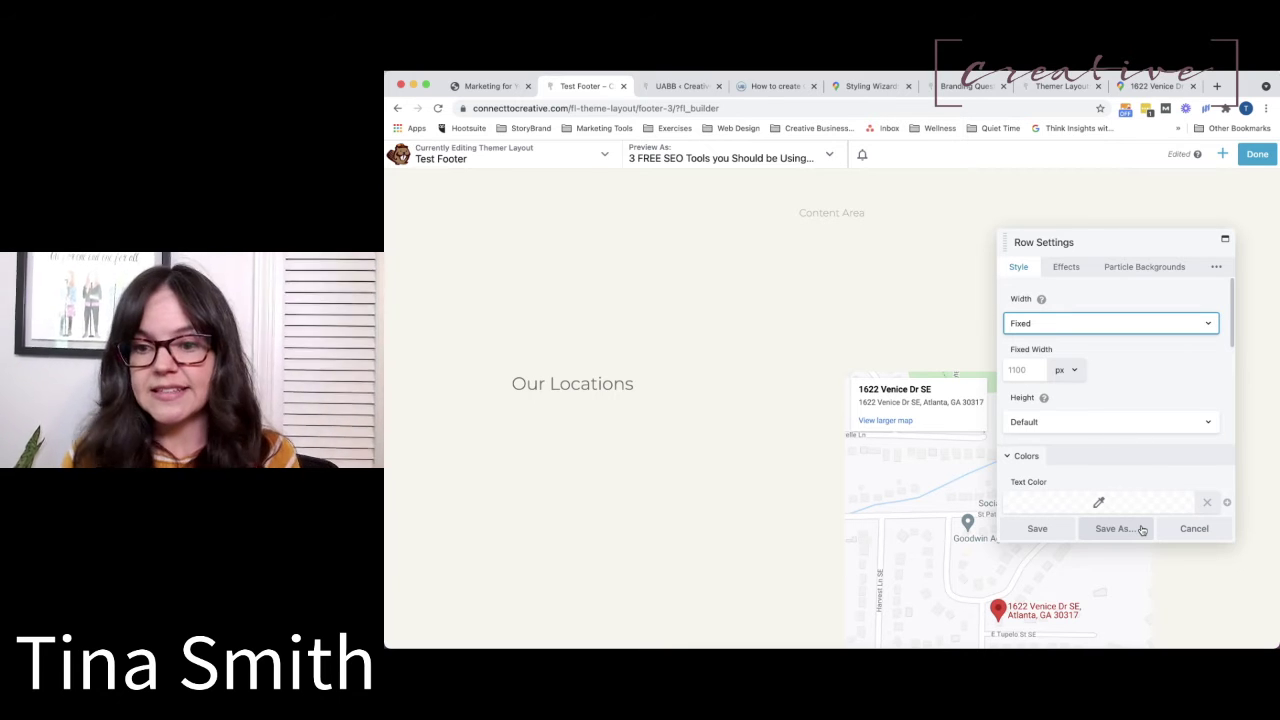
pyautogui.click(1142, 530)
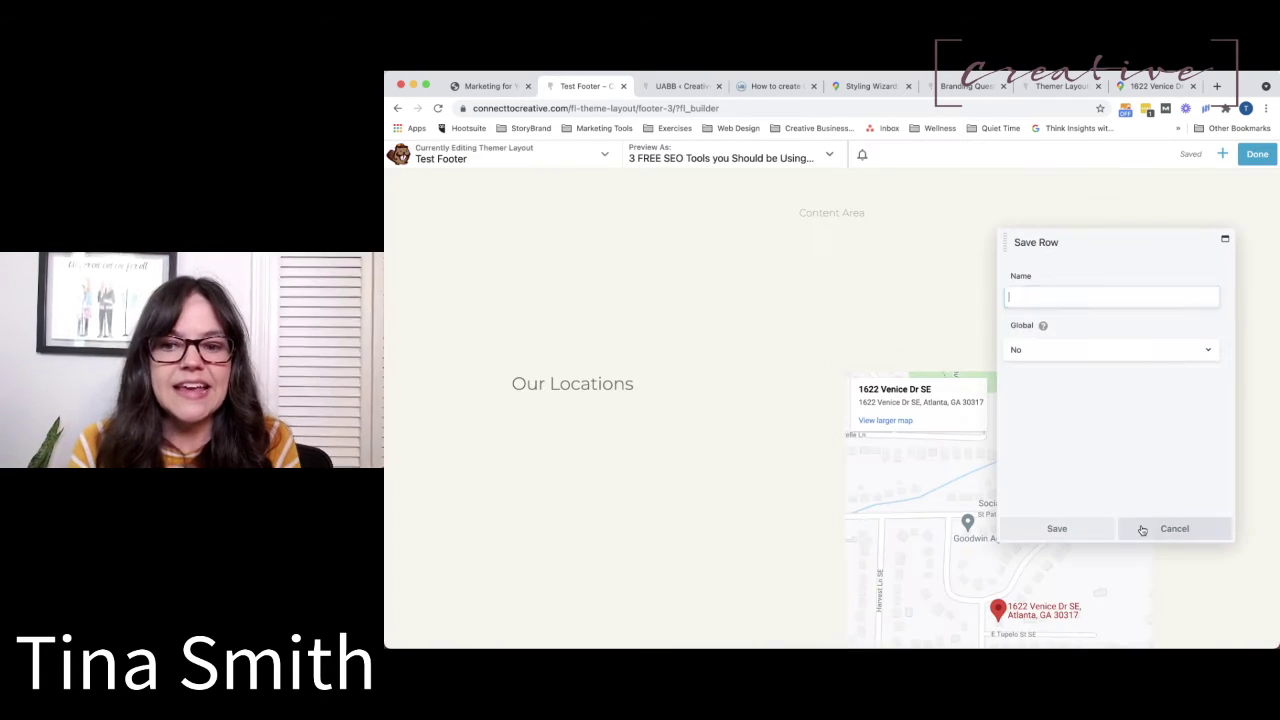
# Save the row as 'Locations Global' with Global set to Yes, then click Done.
pyautogui.write('Locations G')
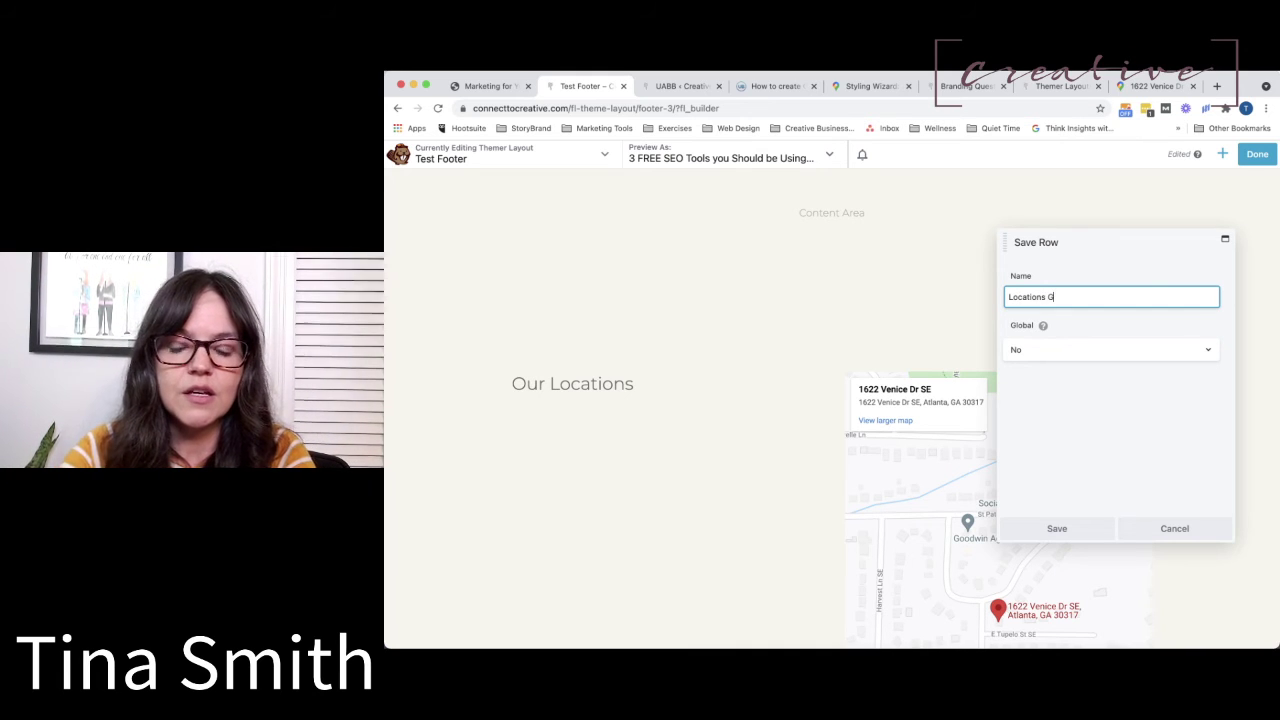
pyautogui.write('lobal')
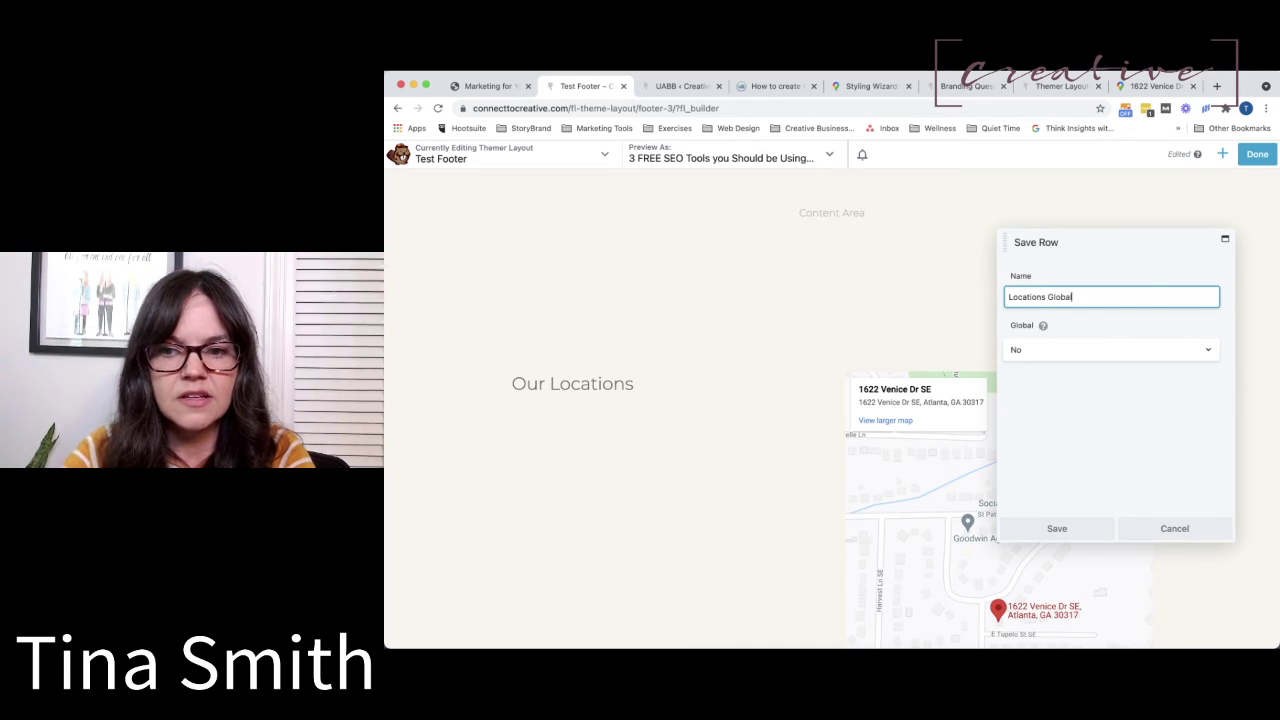
pyautogui.click(1037, 359)
pyautogui.click(1036, 347)
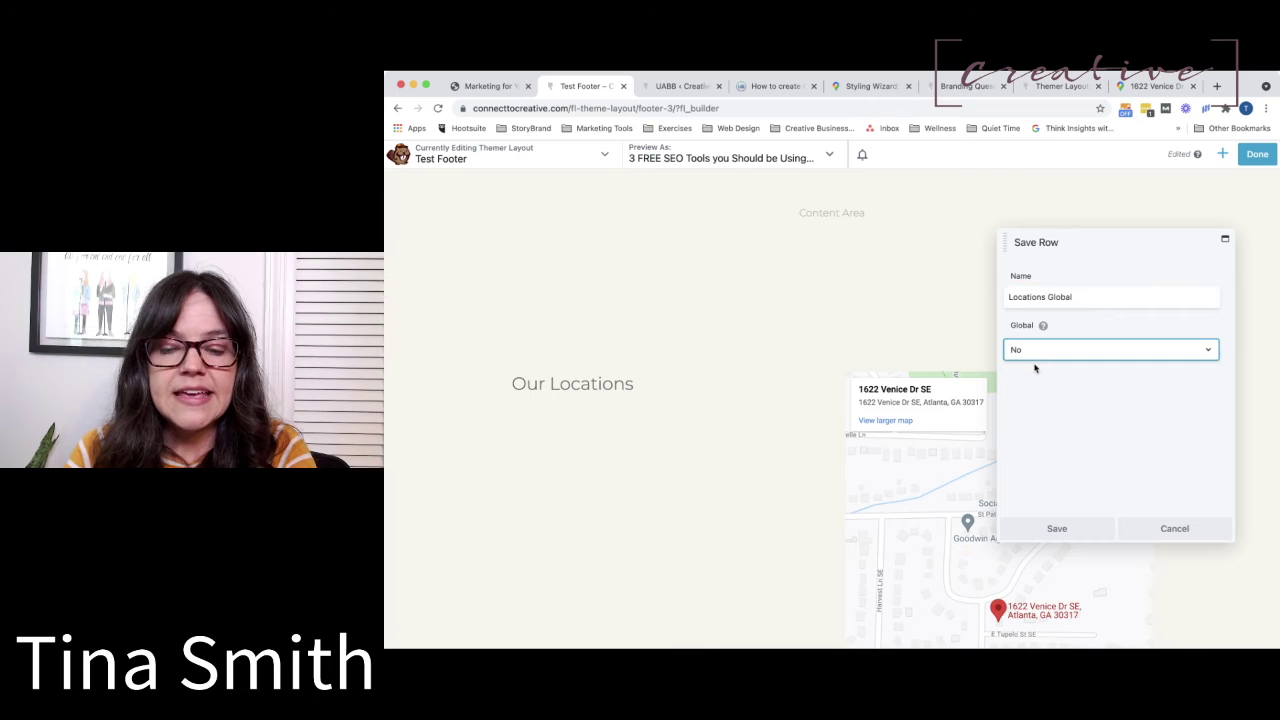
pyautogui.click(1053, 529)
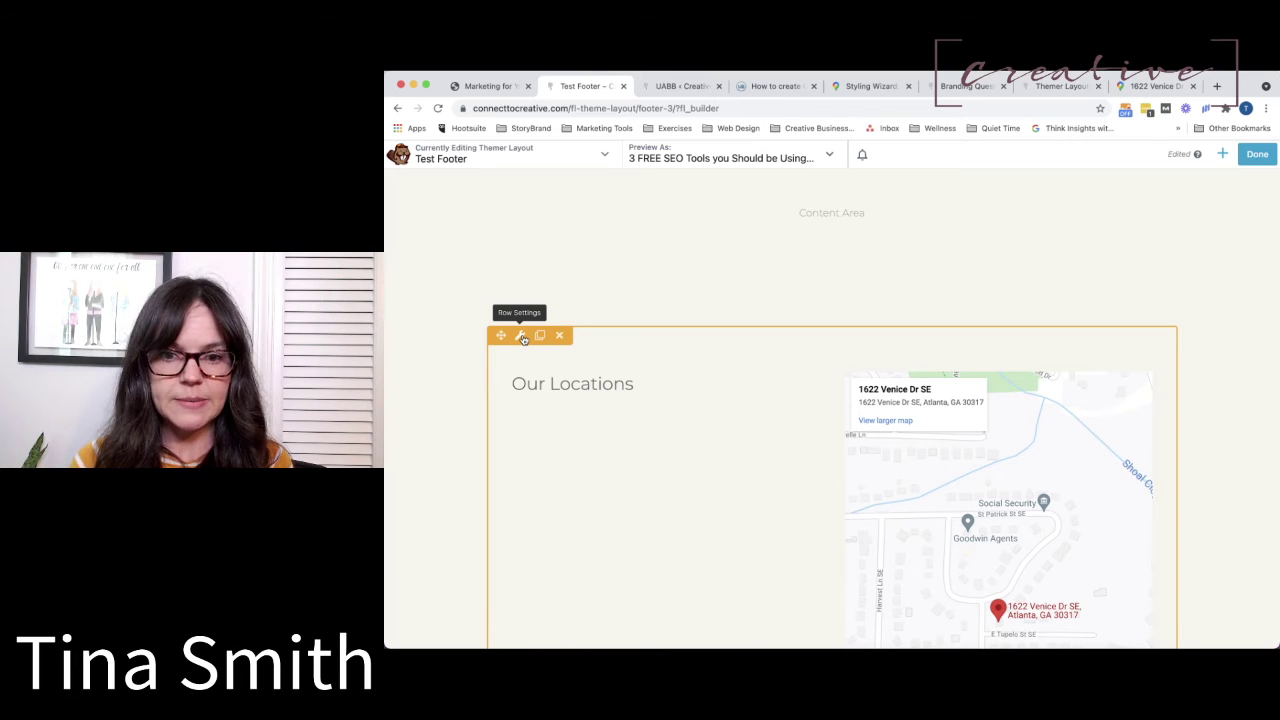
pyautogui.click(1257, 158)
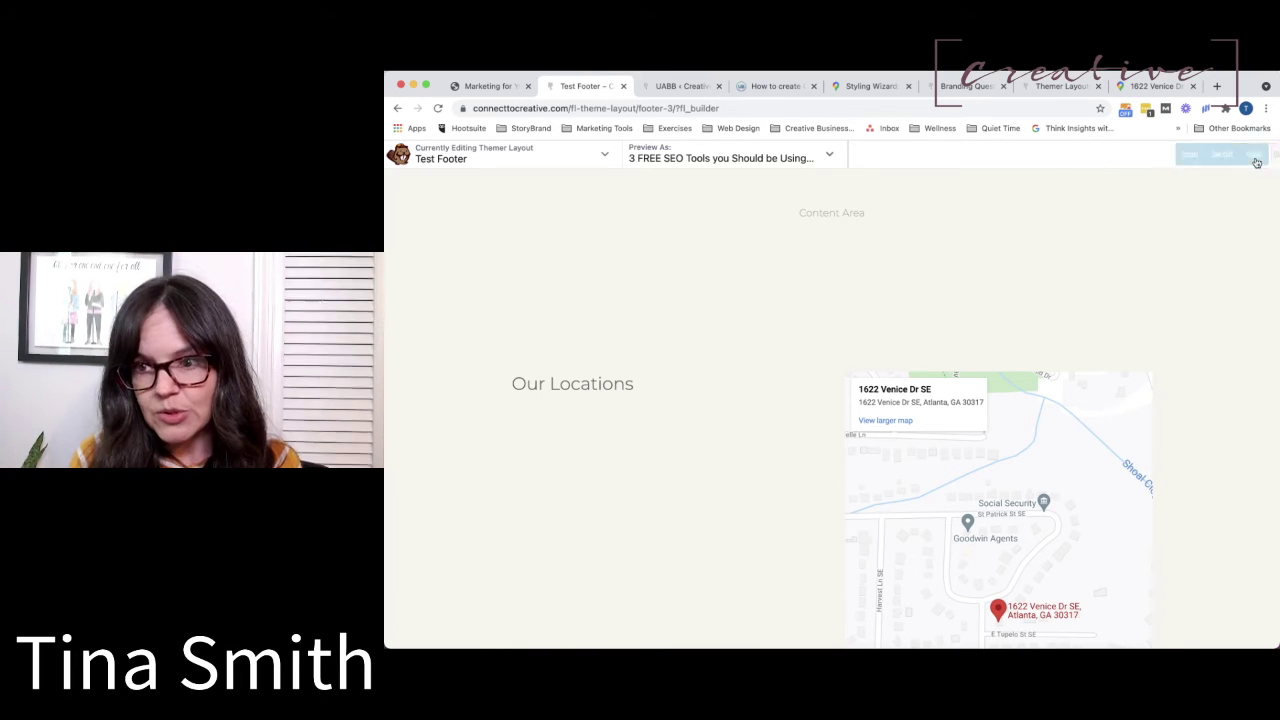
# Publish the footer layout and open the Branding Questionnaire page in Beaver Builder.
pyautogui.click(1213, 154)
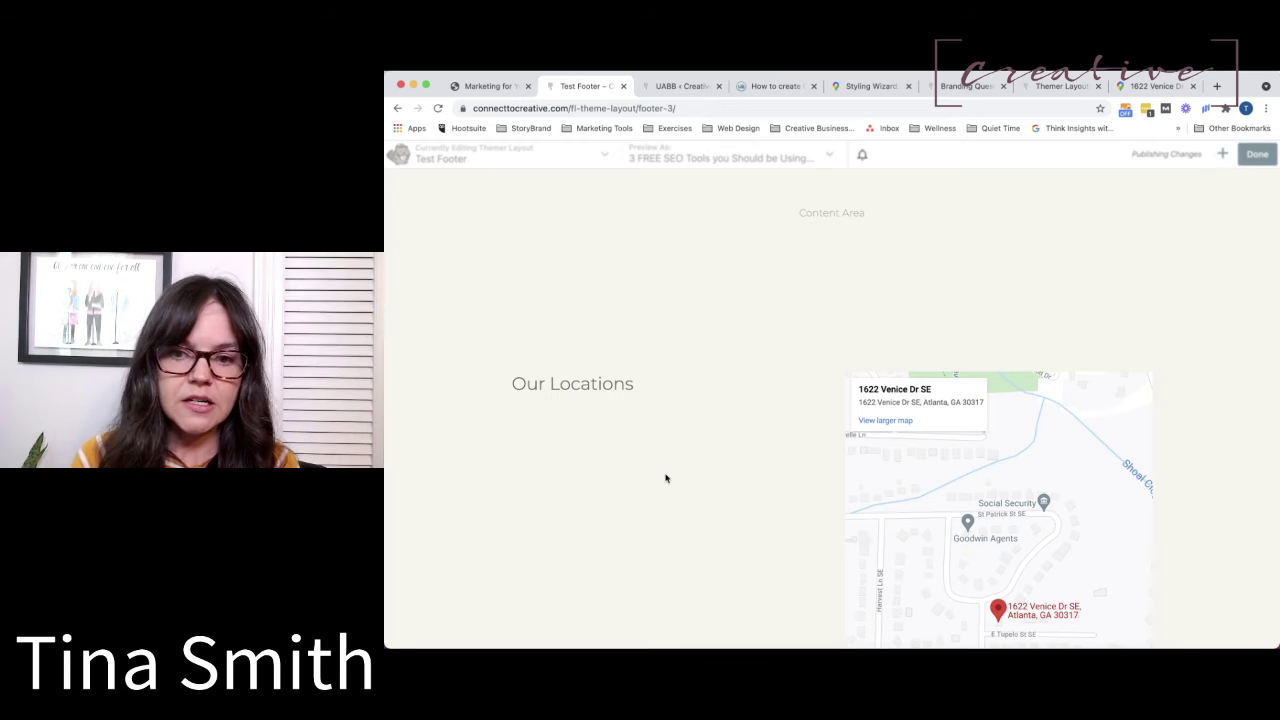
pyautogui.click(681, 86)
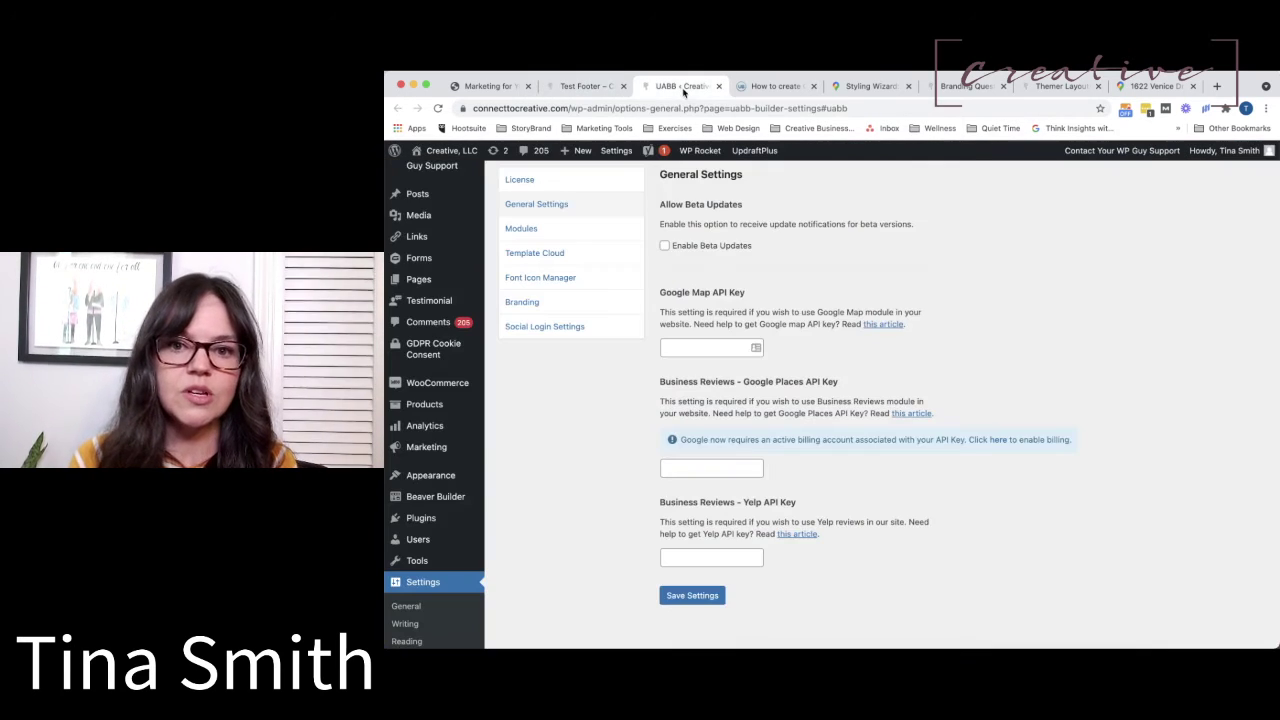
pyautogui.click(962, 88)
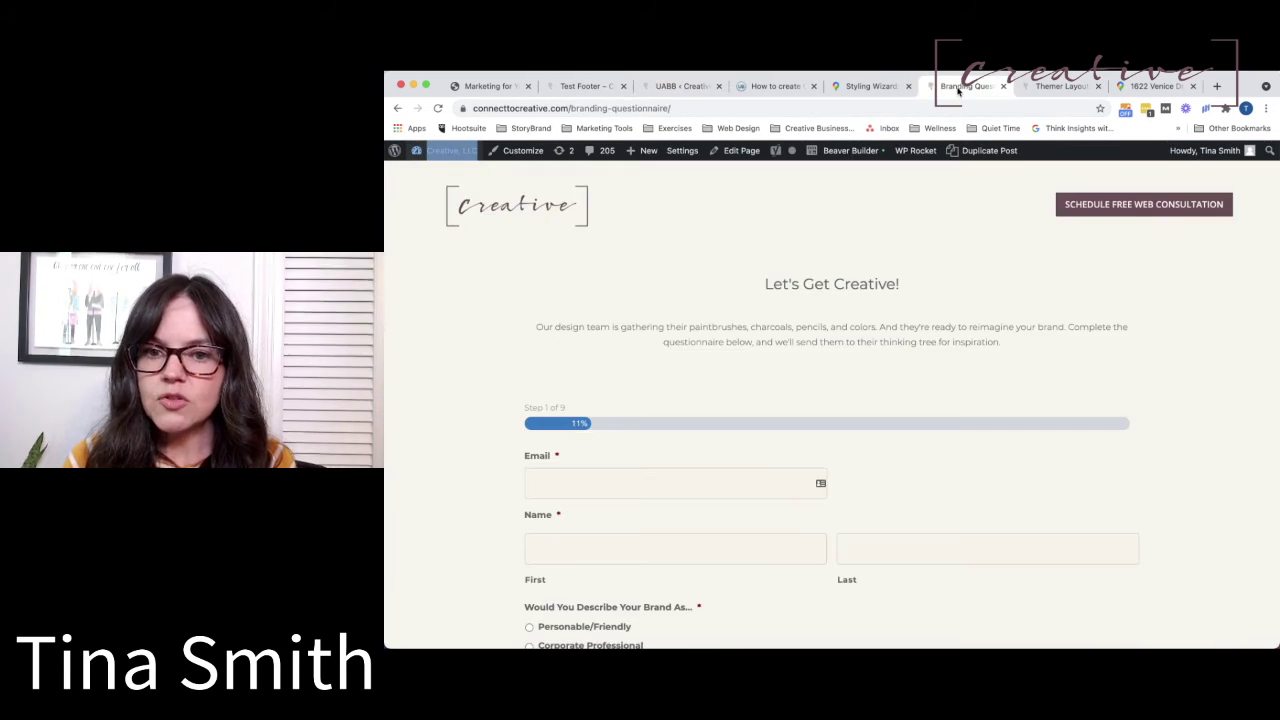
pyautogui.click(845, 152)
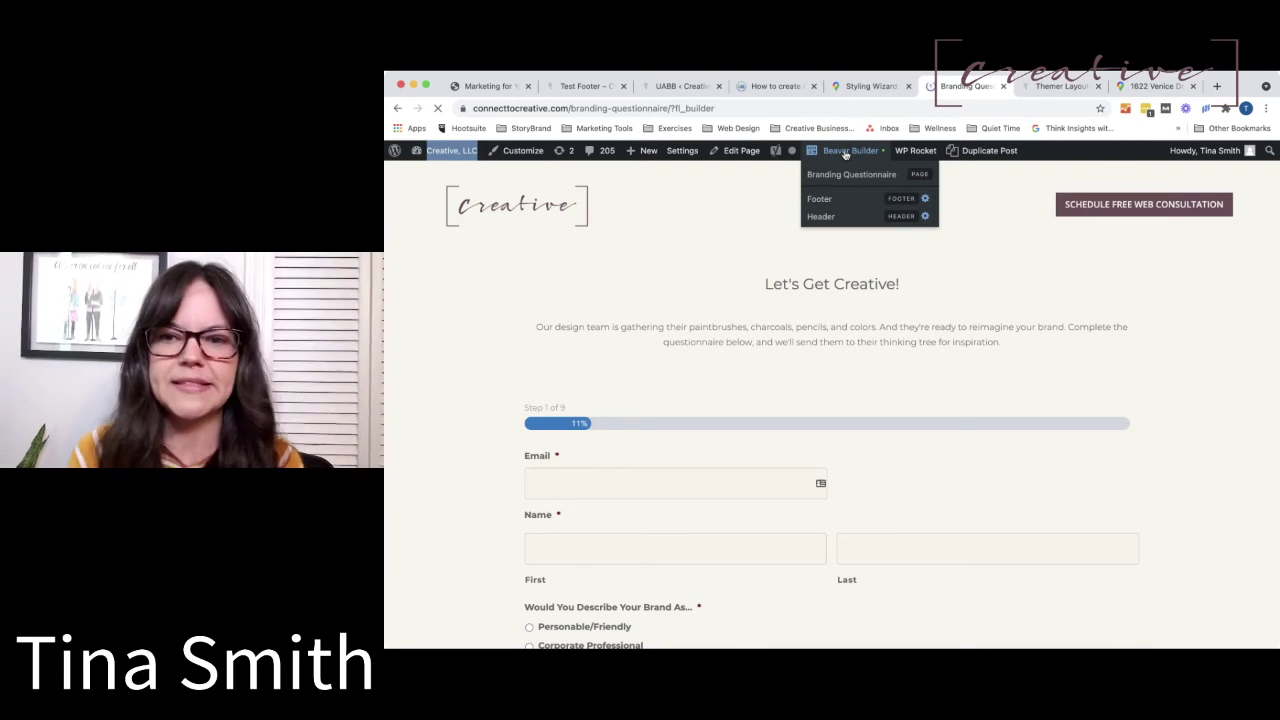
pyautogui.scroll(-4, 771, 491)
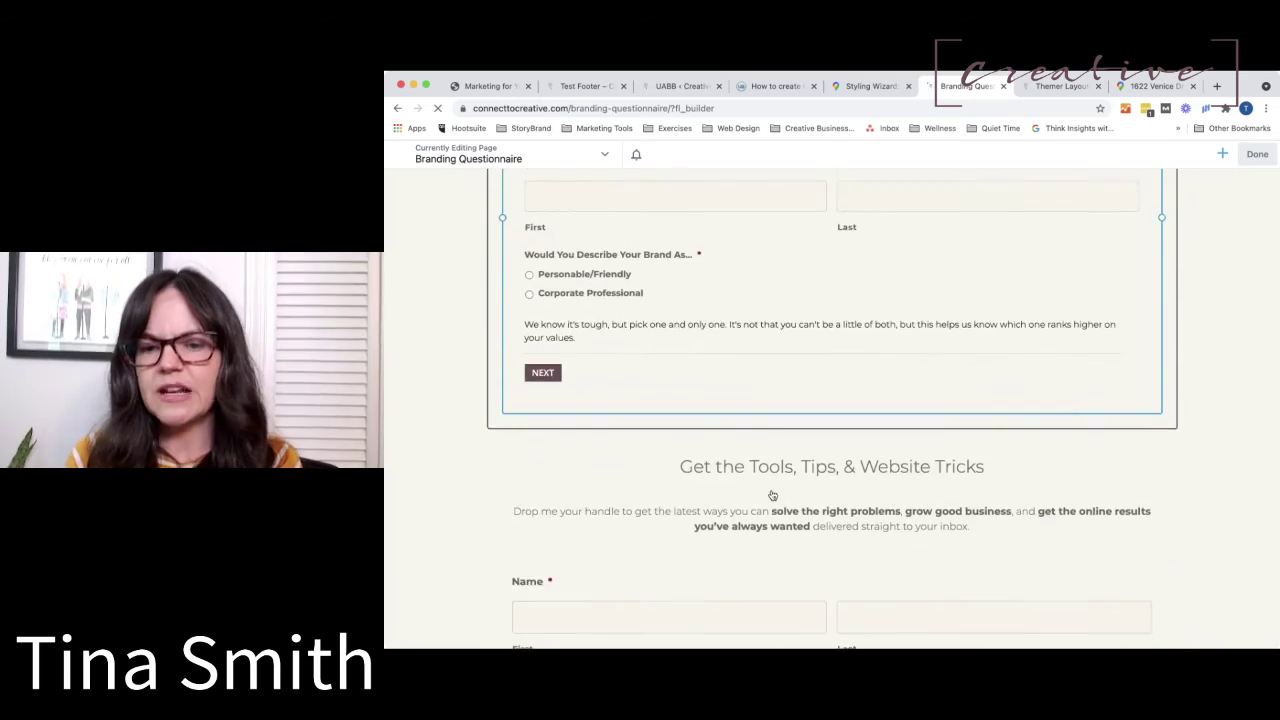
pyautogui.scroll(2, 771, 491)
pyautogui.scroll(-3, 974, 379)
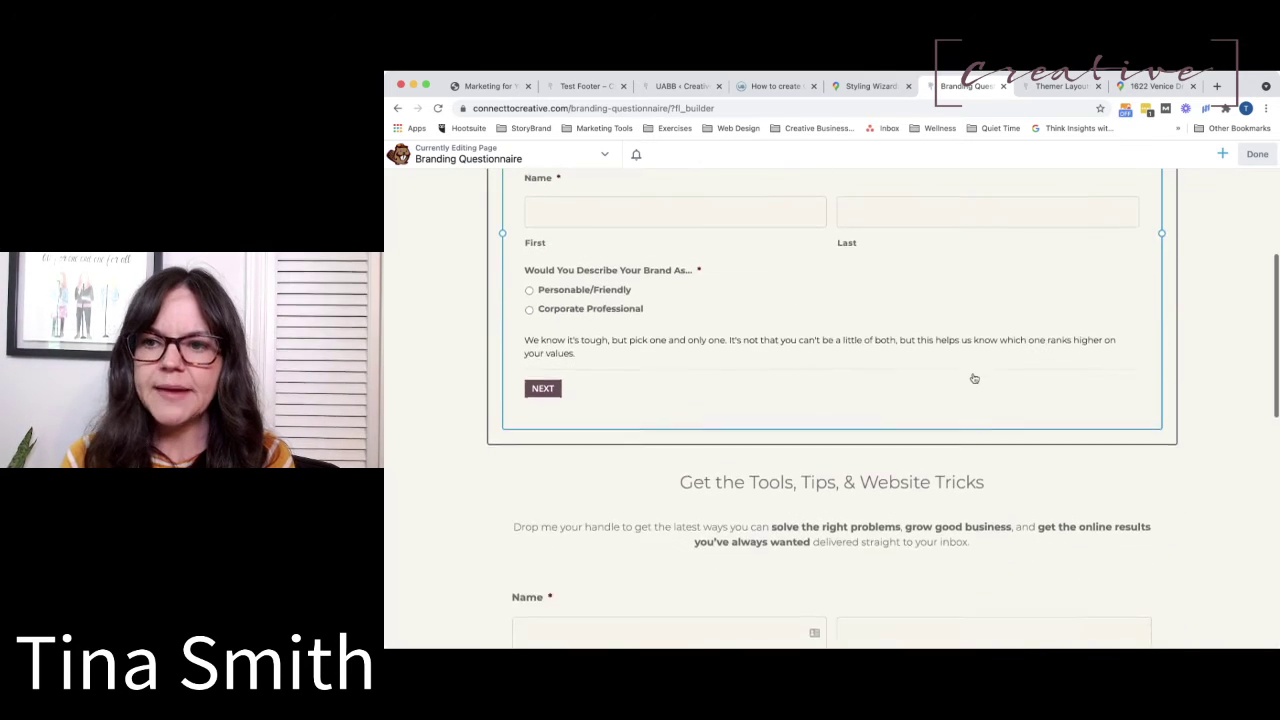
# Drag the Locations Global row from the Saved tab onto the page below the form.
pyautogui.click(1222, 154)
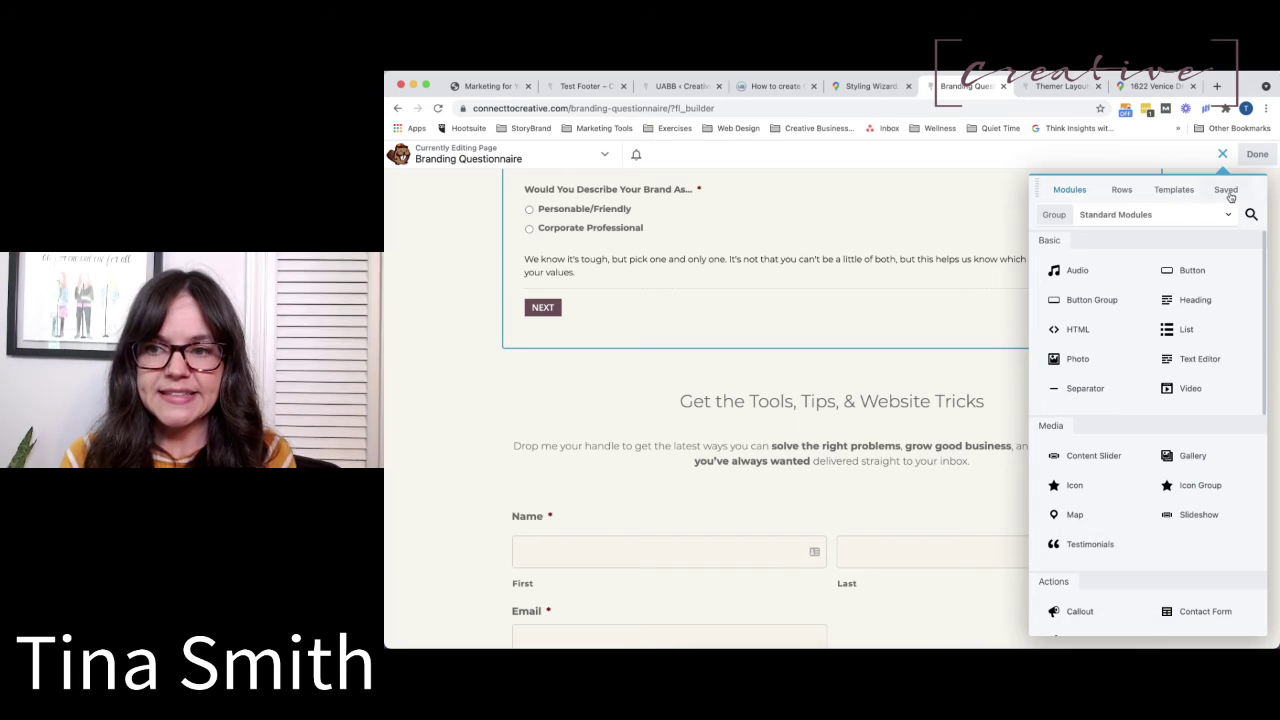
pyautogui.click(1228, 192)
pyautogui.scroll(-3, 1121, 514)
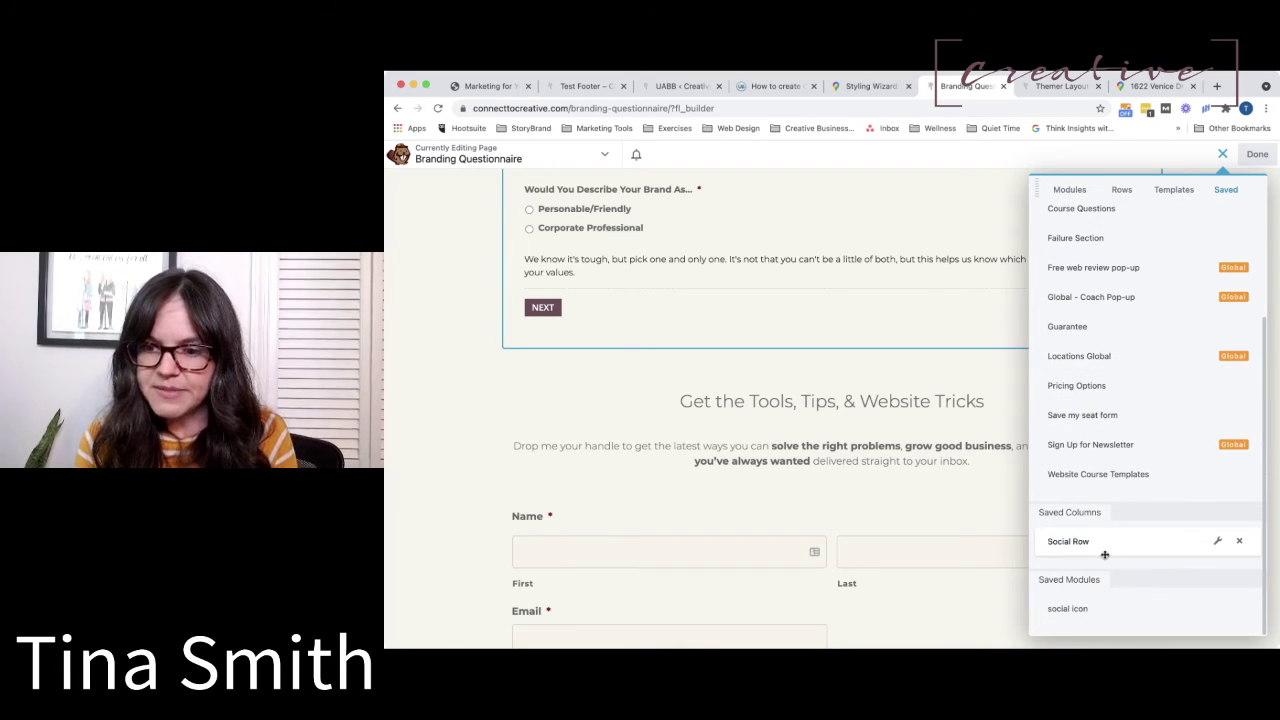
pyautogui.scroll(2, 1100, 558)
pyautogui.scroll(2, 1104, 556)
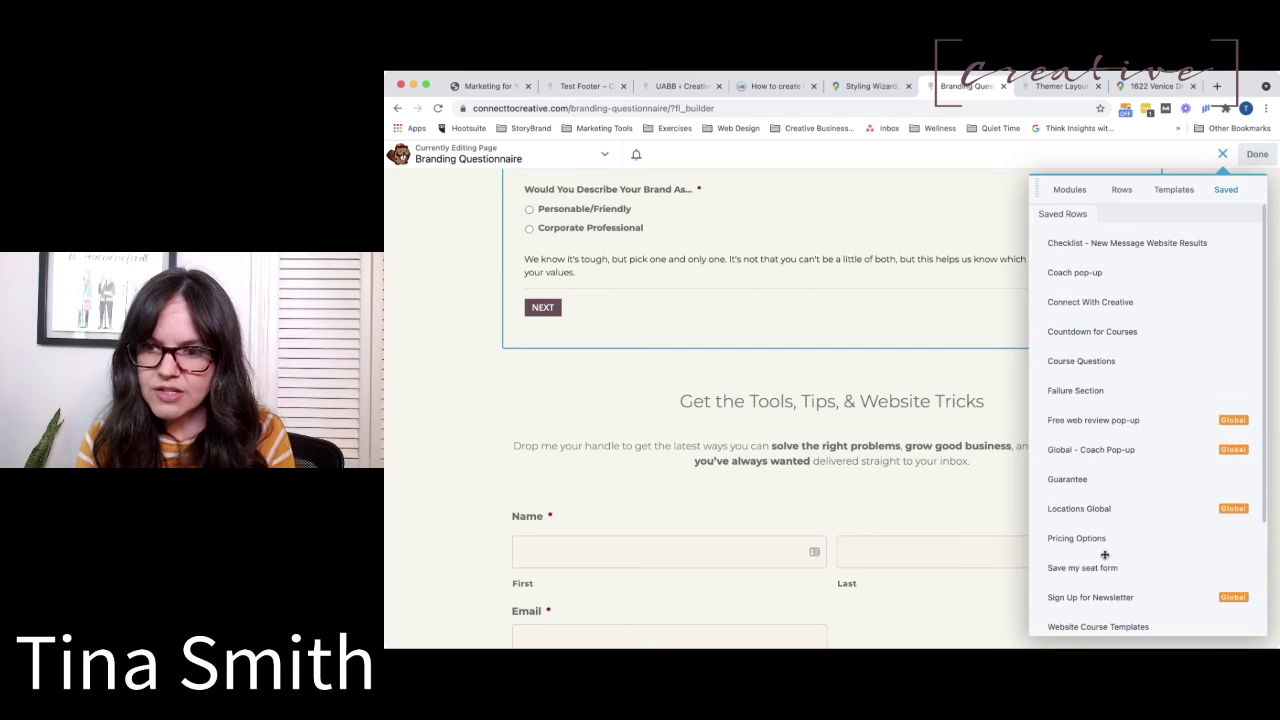
pyautogui.moveTo(1090, 509); pyautogui.dragTo(738, 337)
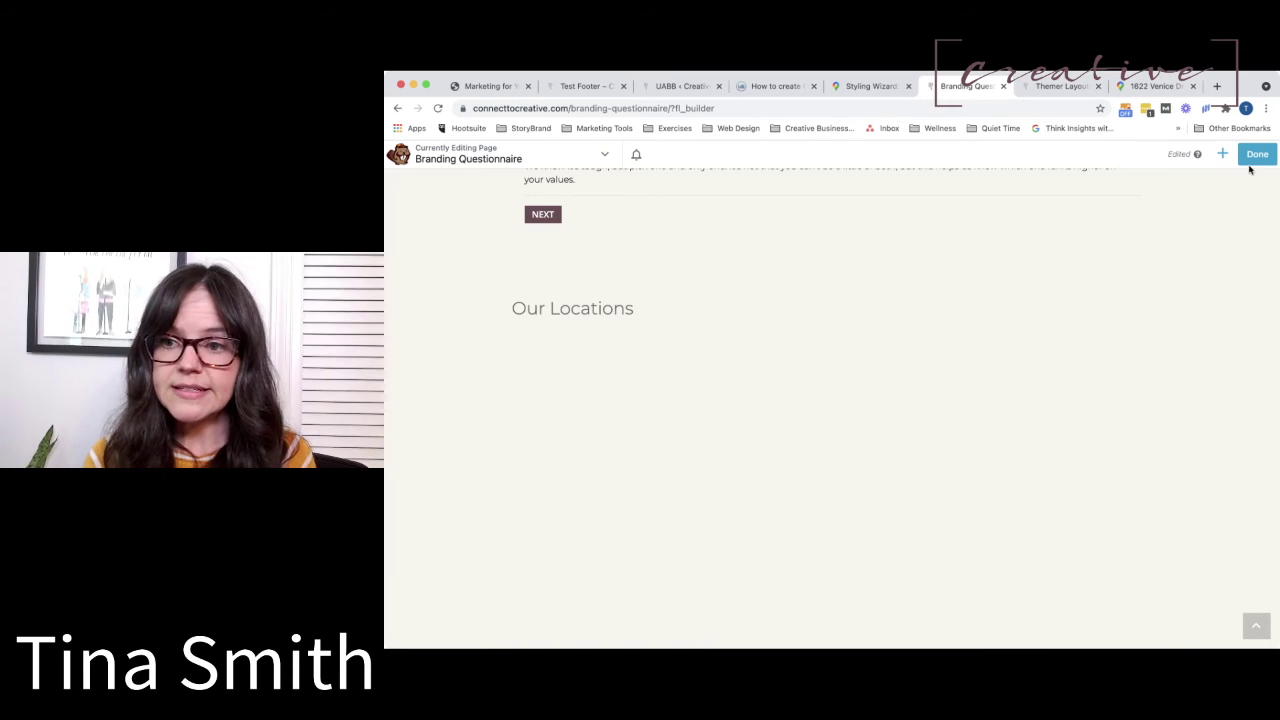
# Publish the Branding Questionnaire page, then open the Locations Global row in its own editor.
pyautogui.click(1255, 154)
pyautogui.click(1203, 160)
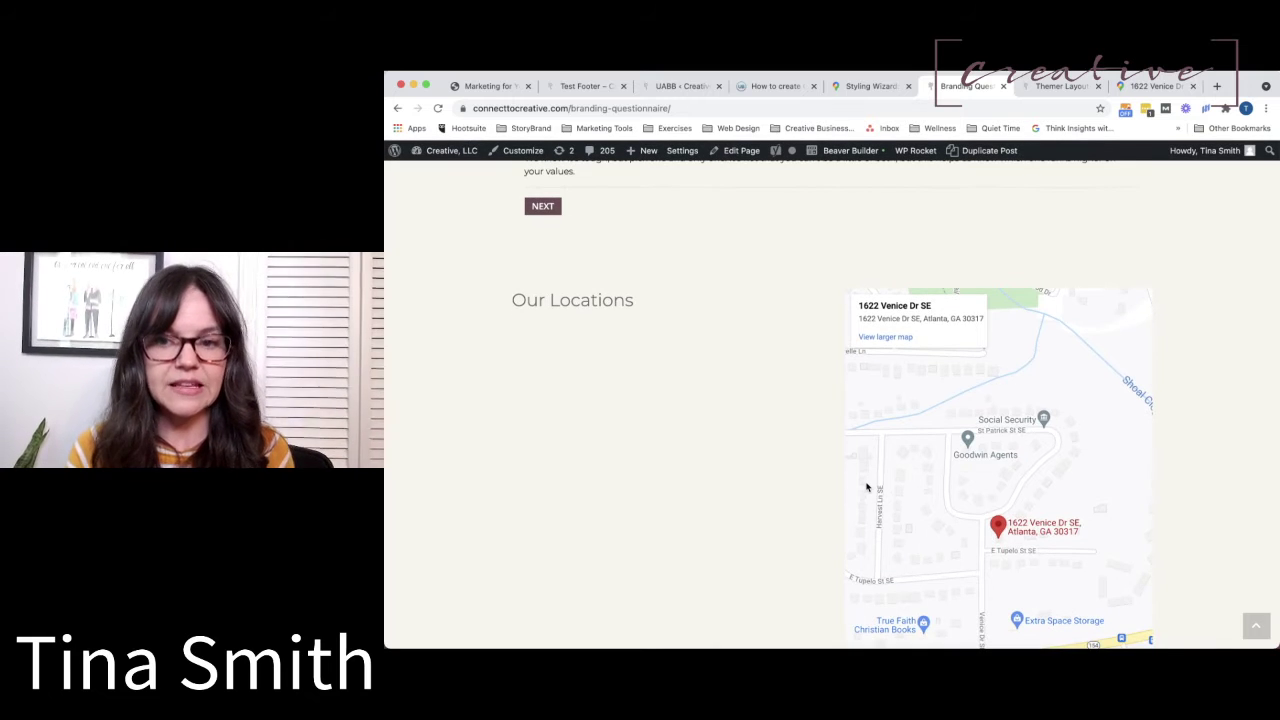
pyautogui.click(866, 151)
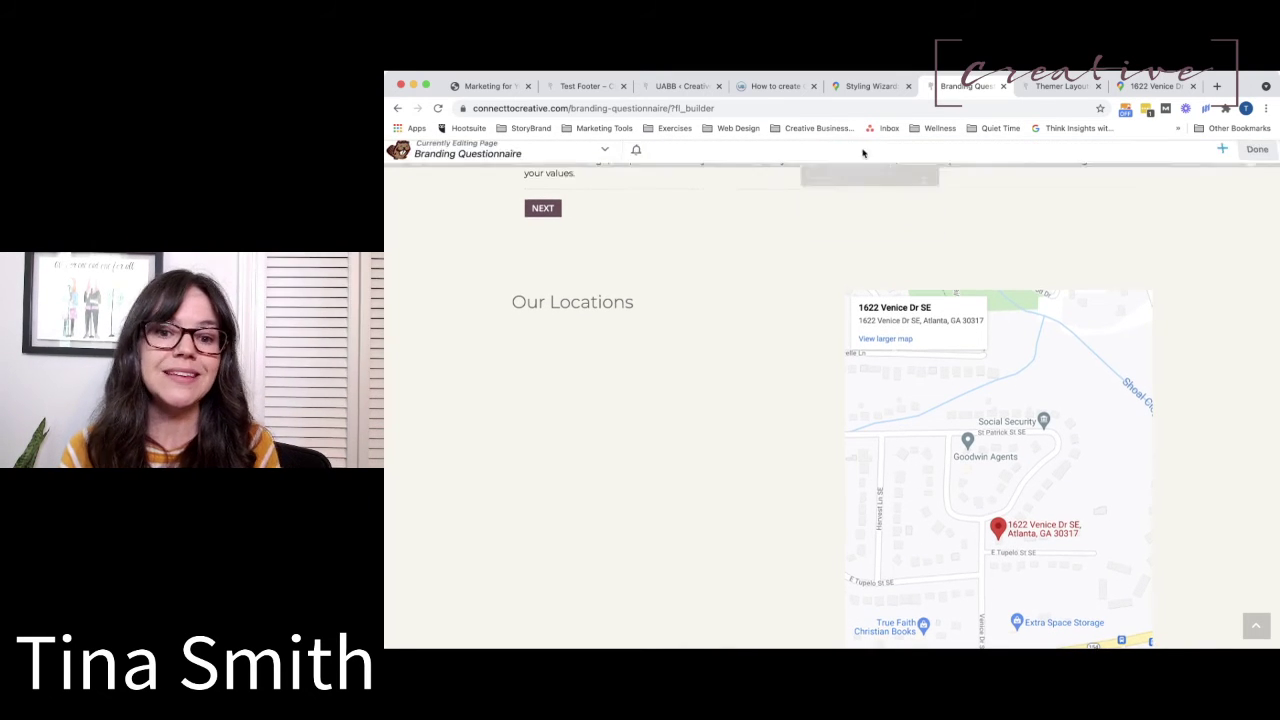
pyautogui.click(521, 263)
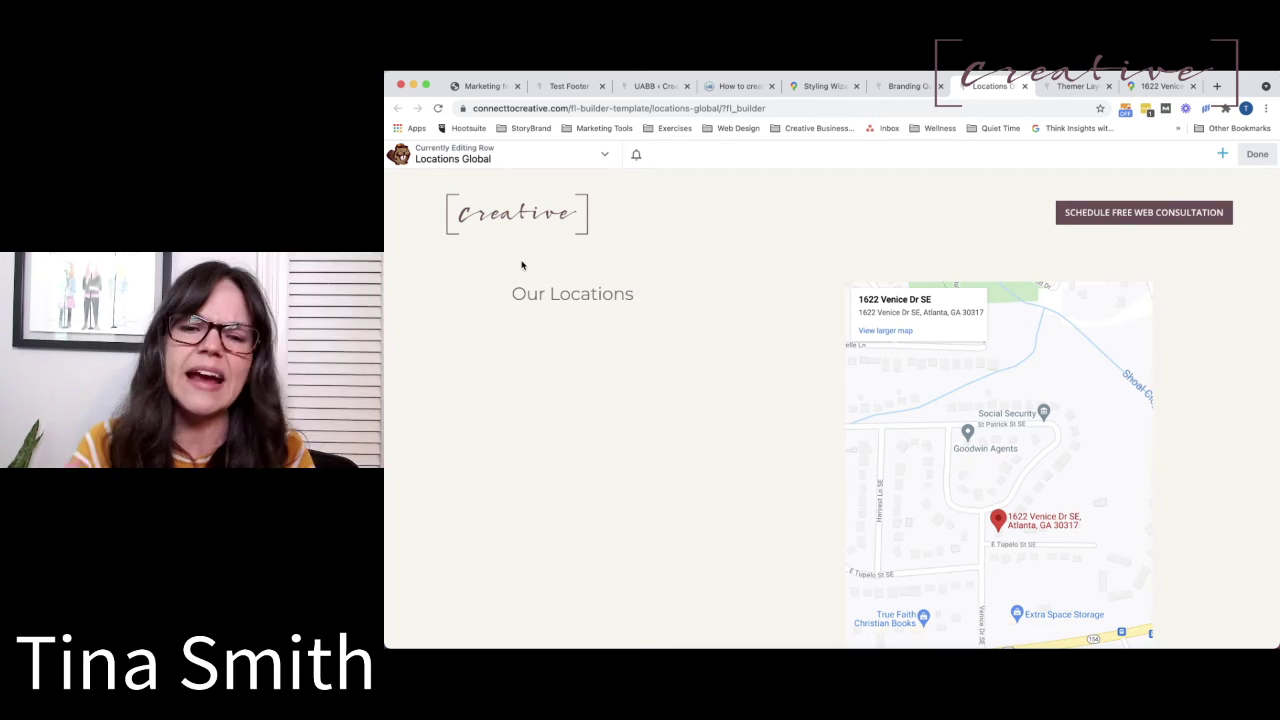
pyautogui.moveTo(624, 388)
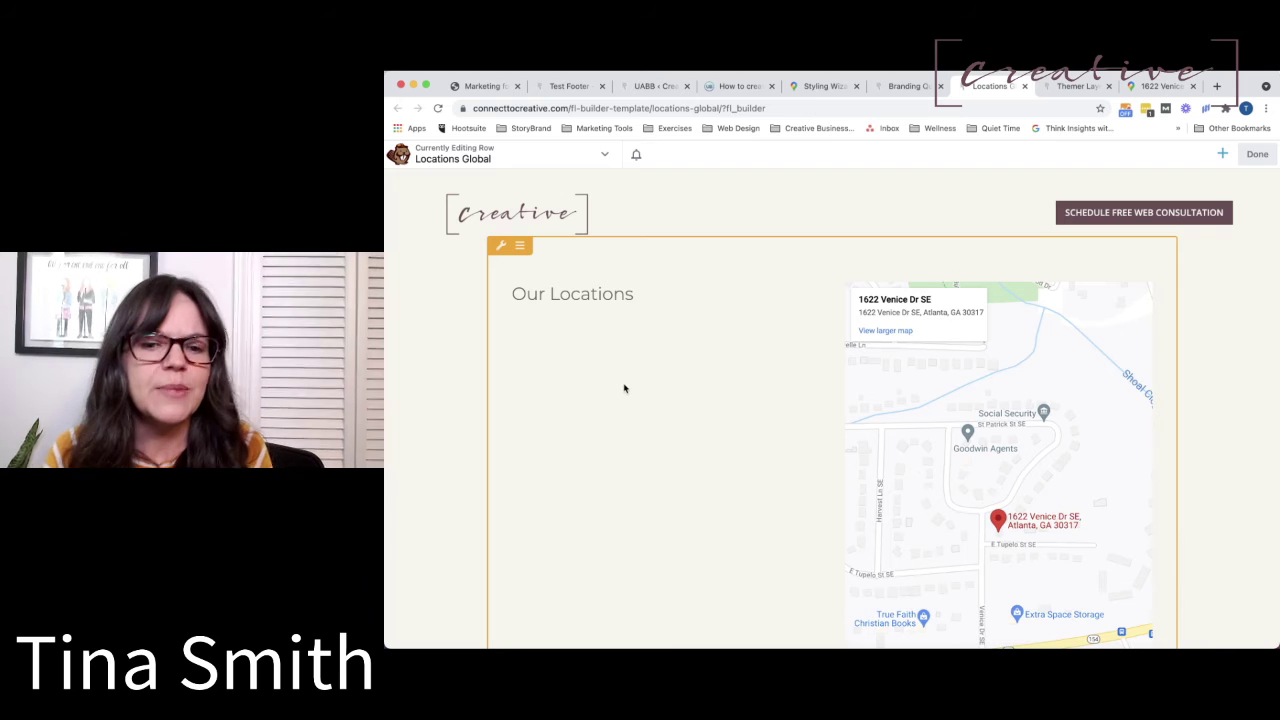
pyautogui.click(501, 248)
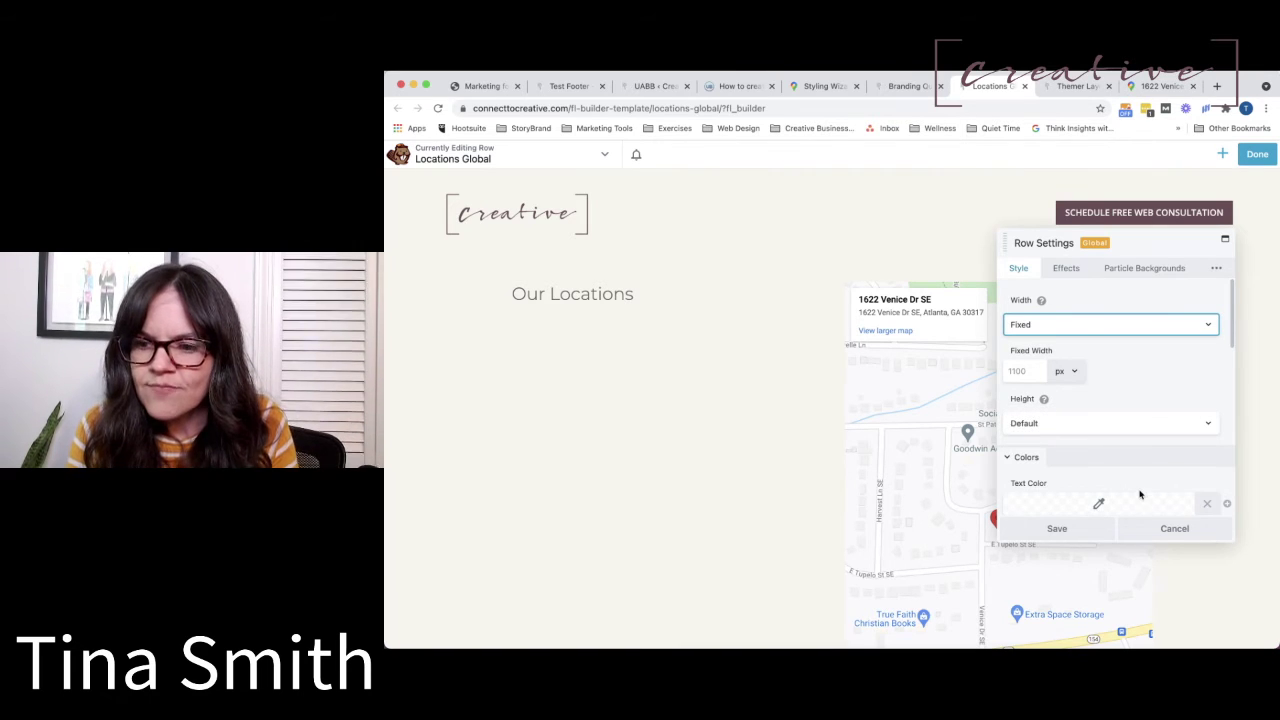
pyautogui.click(1168, 530)
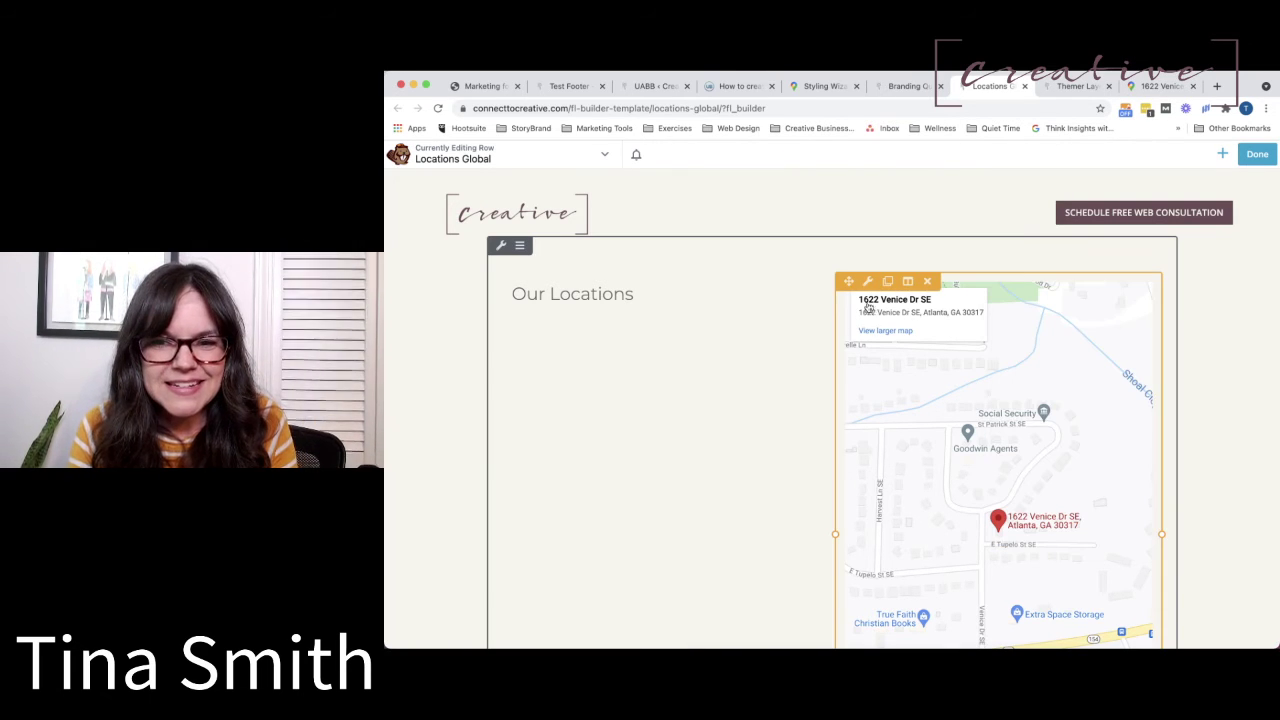
pyautogui.click(867, 281)
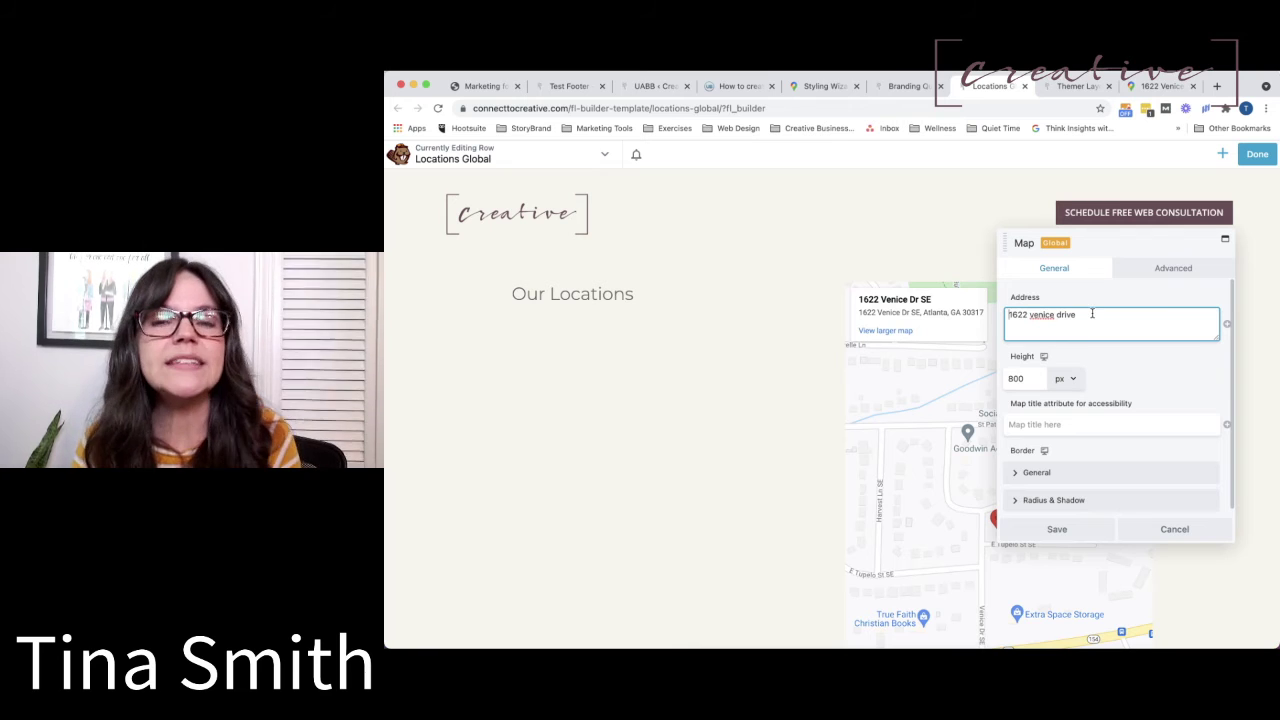
pyautogui.moveTo(1090, 314); pyautogui.dragTo(985, 304)
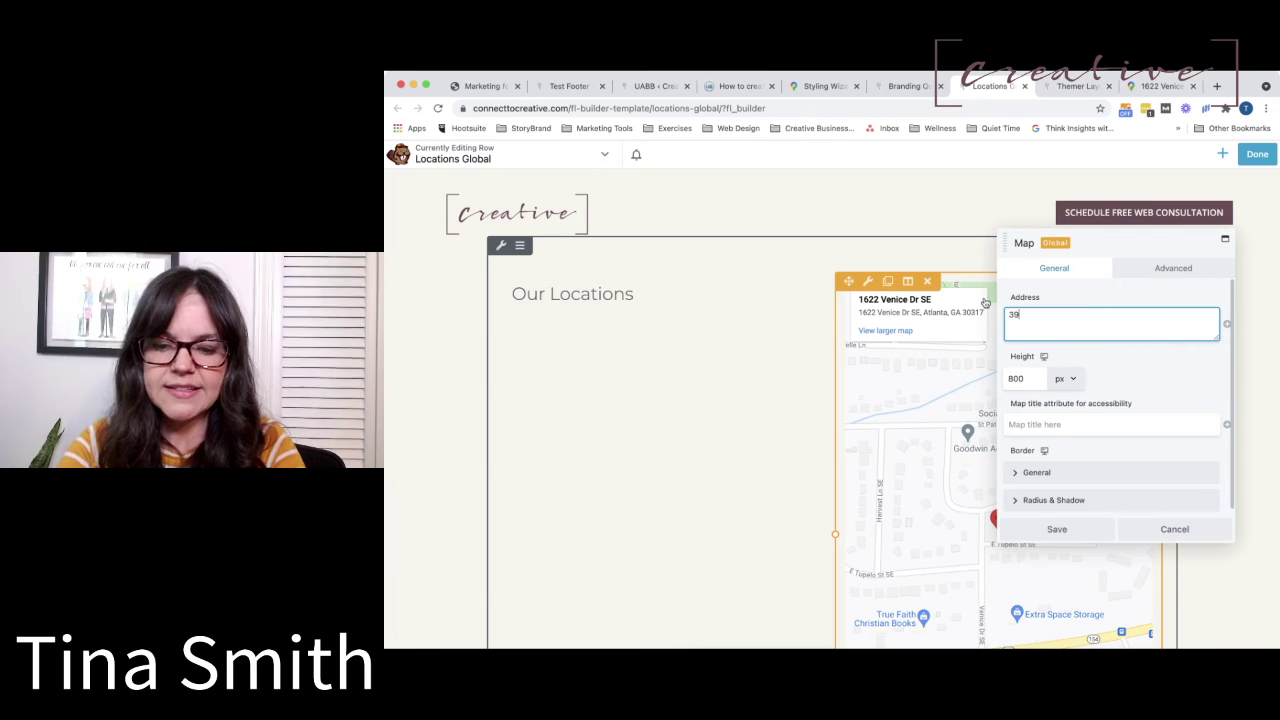
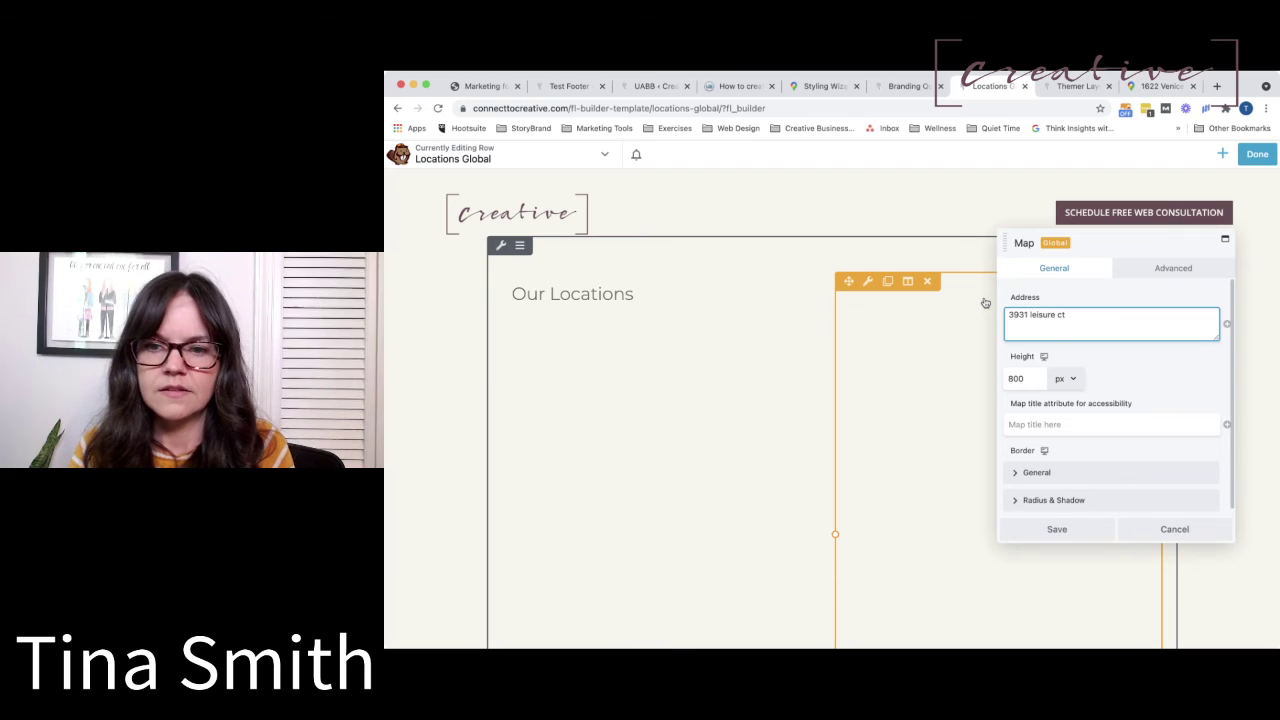
pyautogui.click(1060, 530)
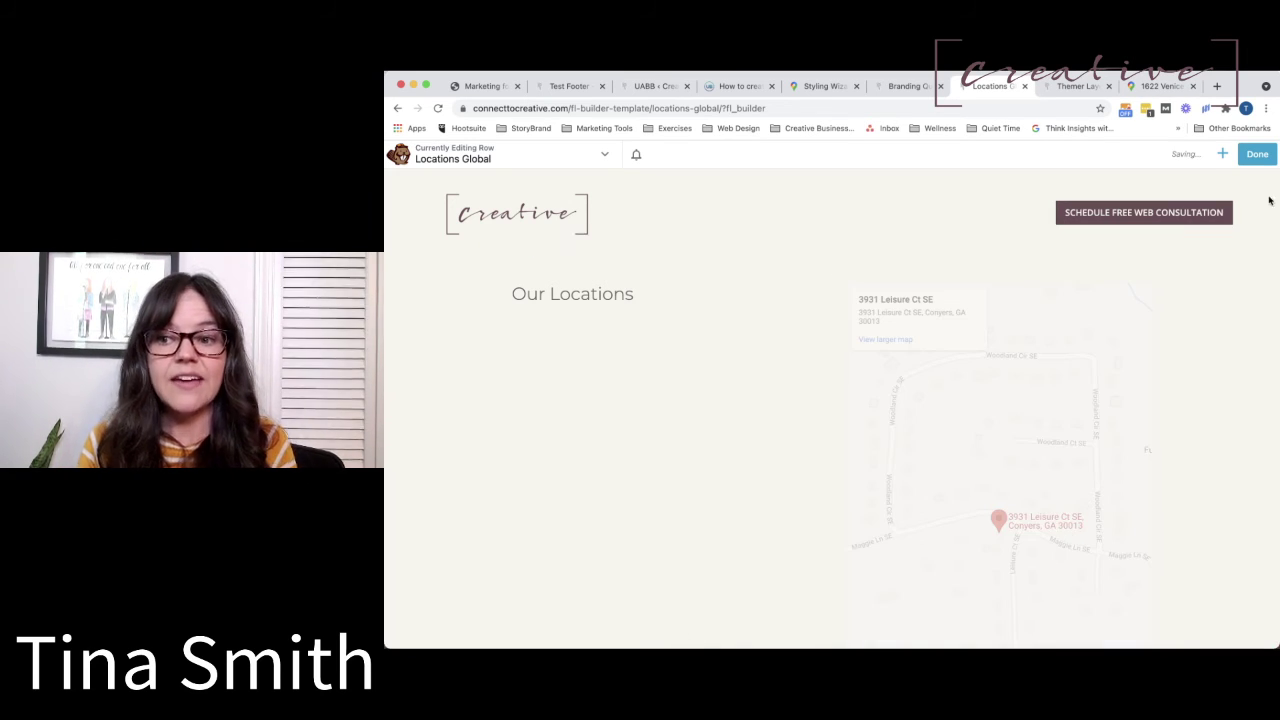
pyautogui.click(1257, 154)
pyautogui.click(1206, 154)
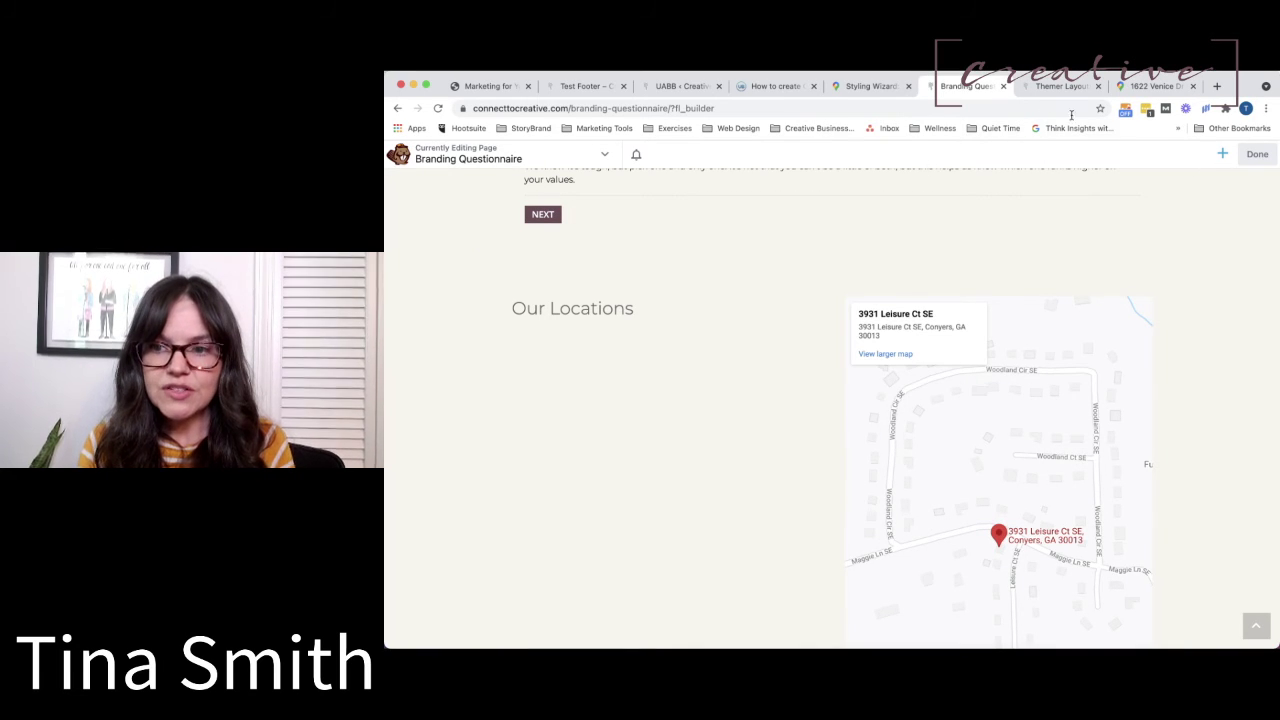
# Open Test Footer in Beaver Builder from page 2 of the Themer Layouts list.
pyautogui.click(1040, 86)
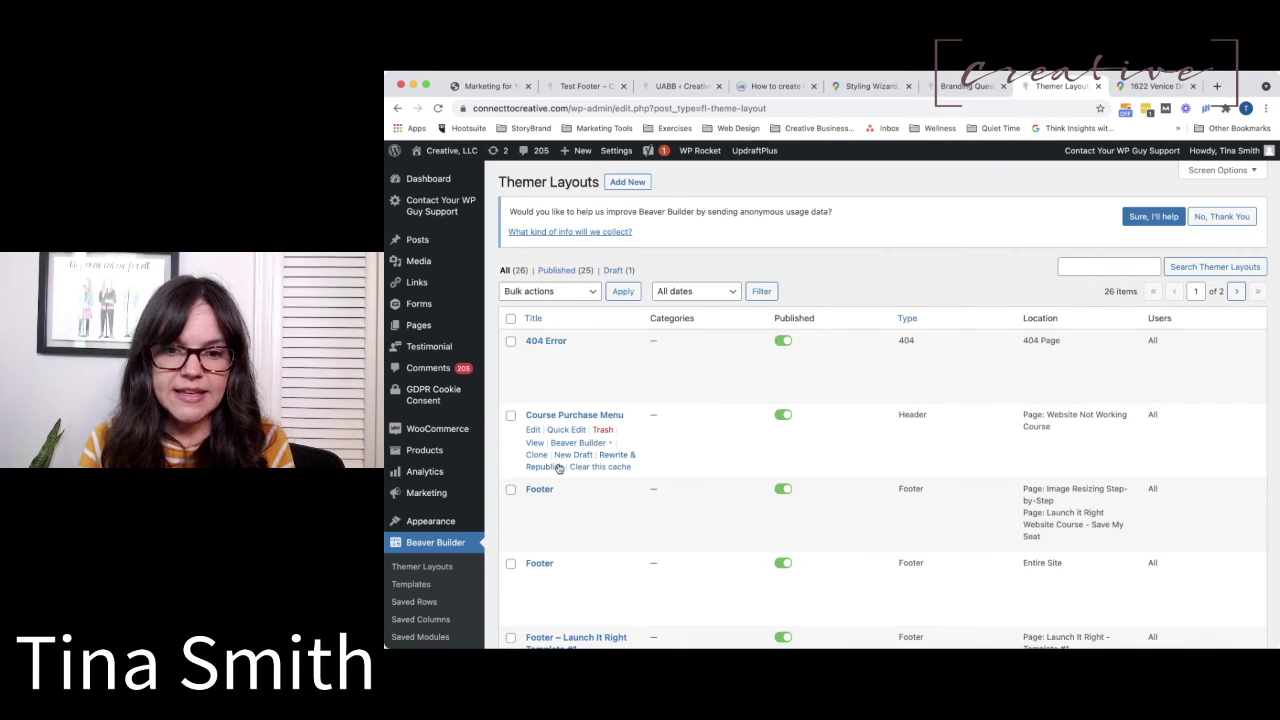
pyautogui.scroll(-5, 559, 469)
pyautogui.scroll(-12, 559, 469)
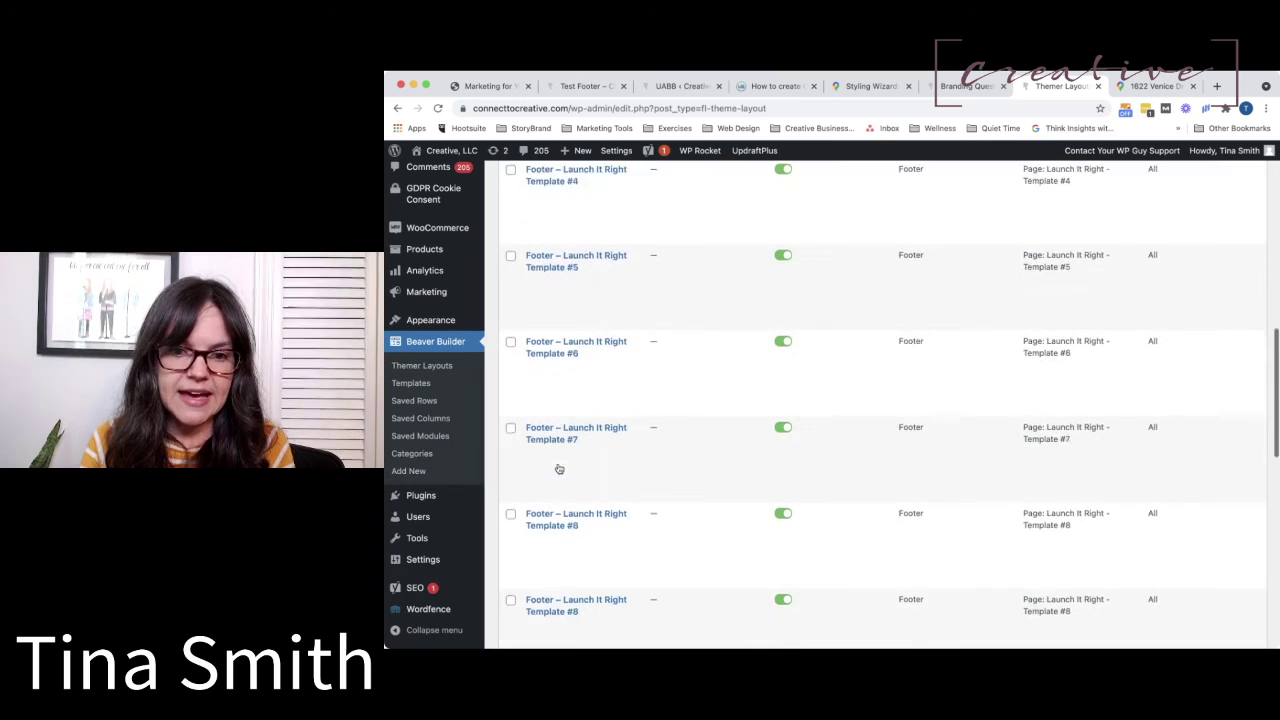
pyautogui.scroll(-3, 559, 469)
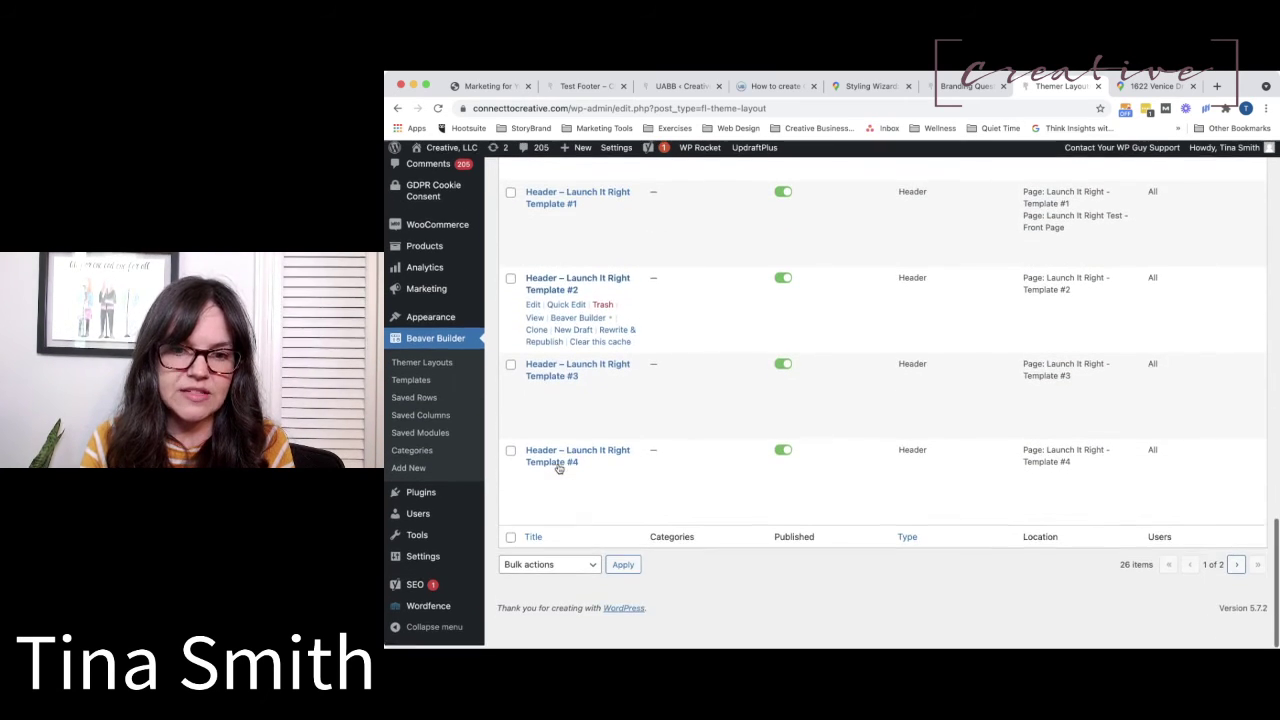
pyautogui.click(1237, 569)
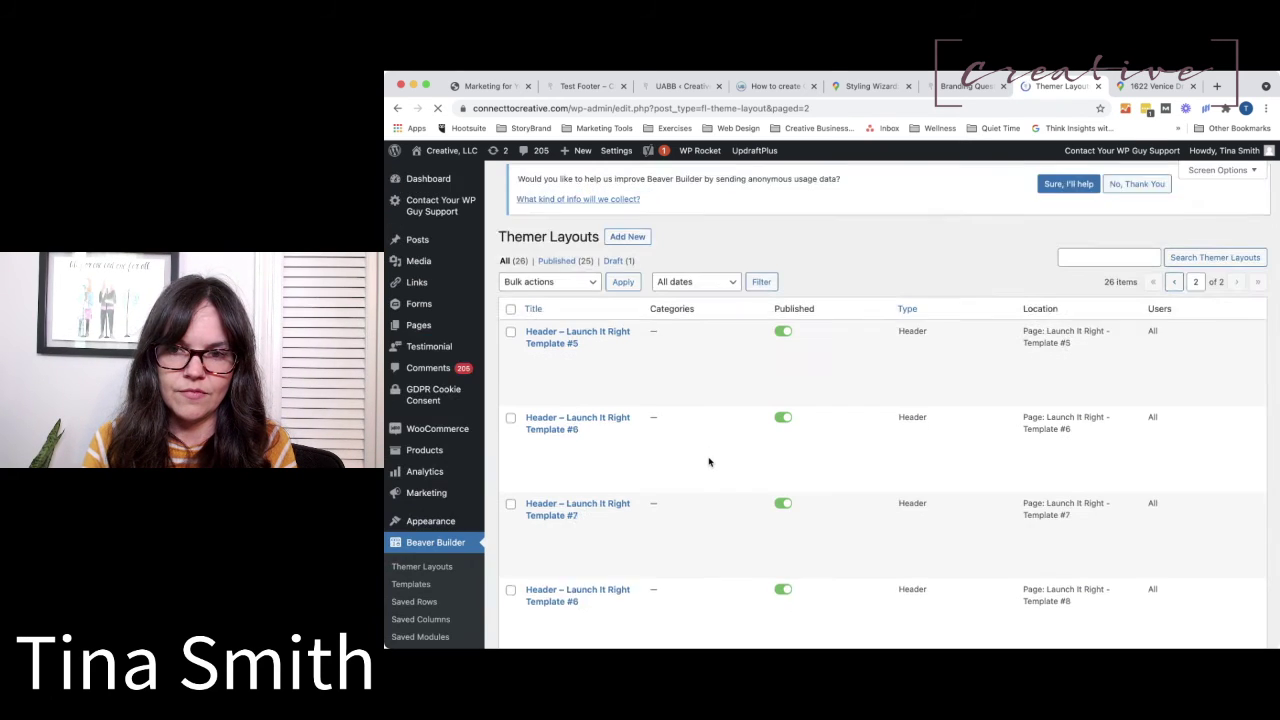
pyautogui.scroll(-8, 708, 461)
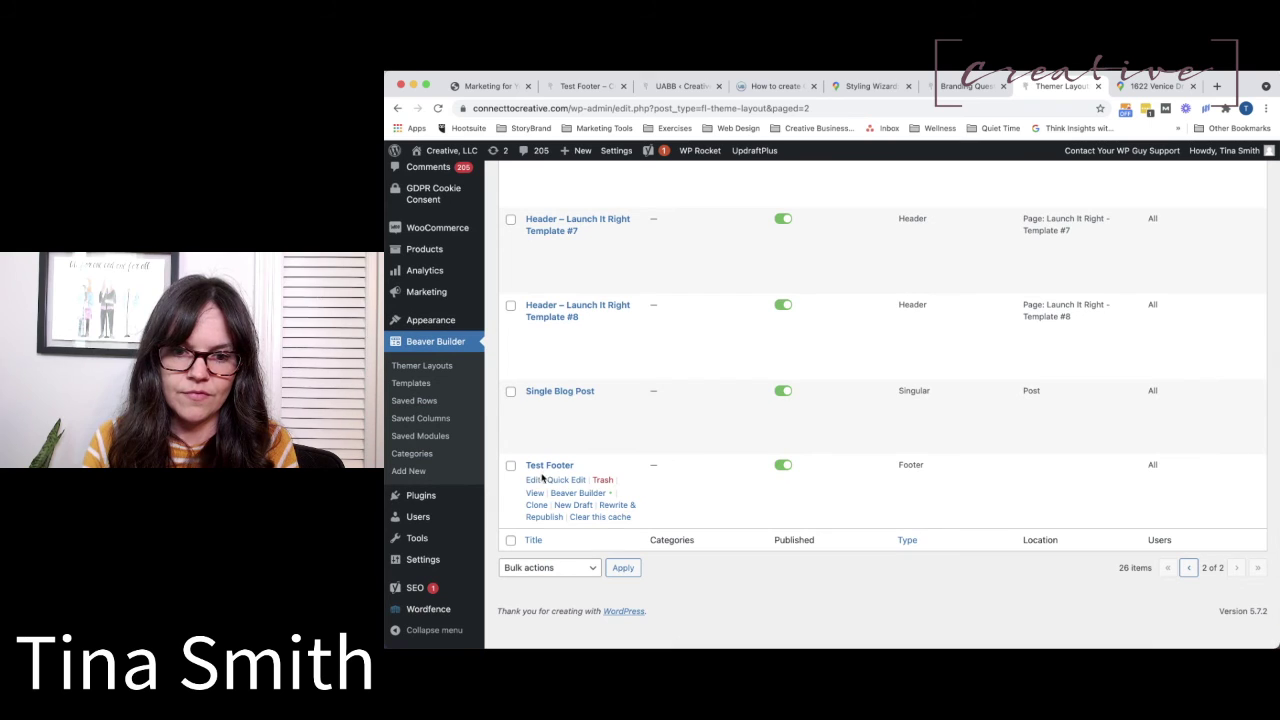
pyautogui.click(576, 494)
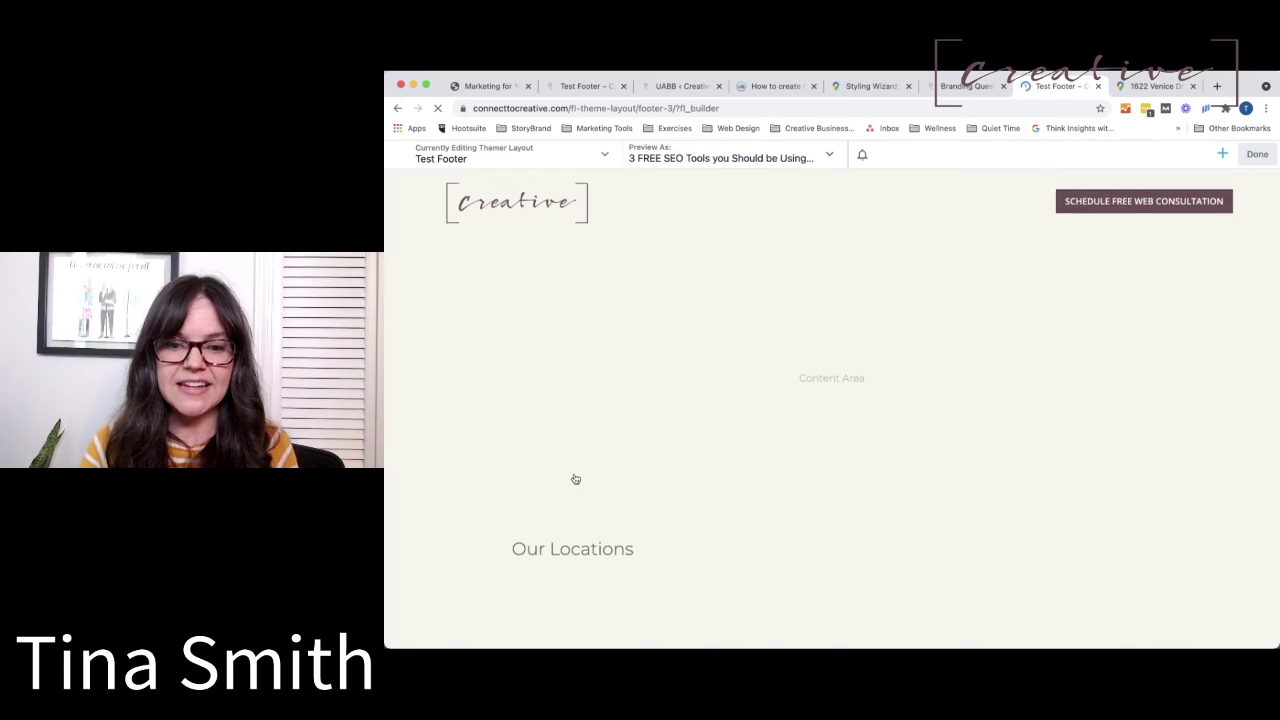
pyautogui.scroll(-3, 575, 479)
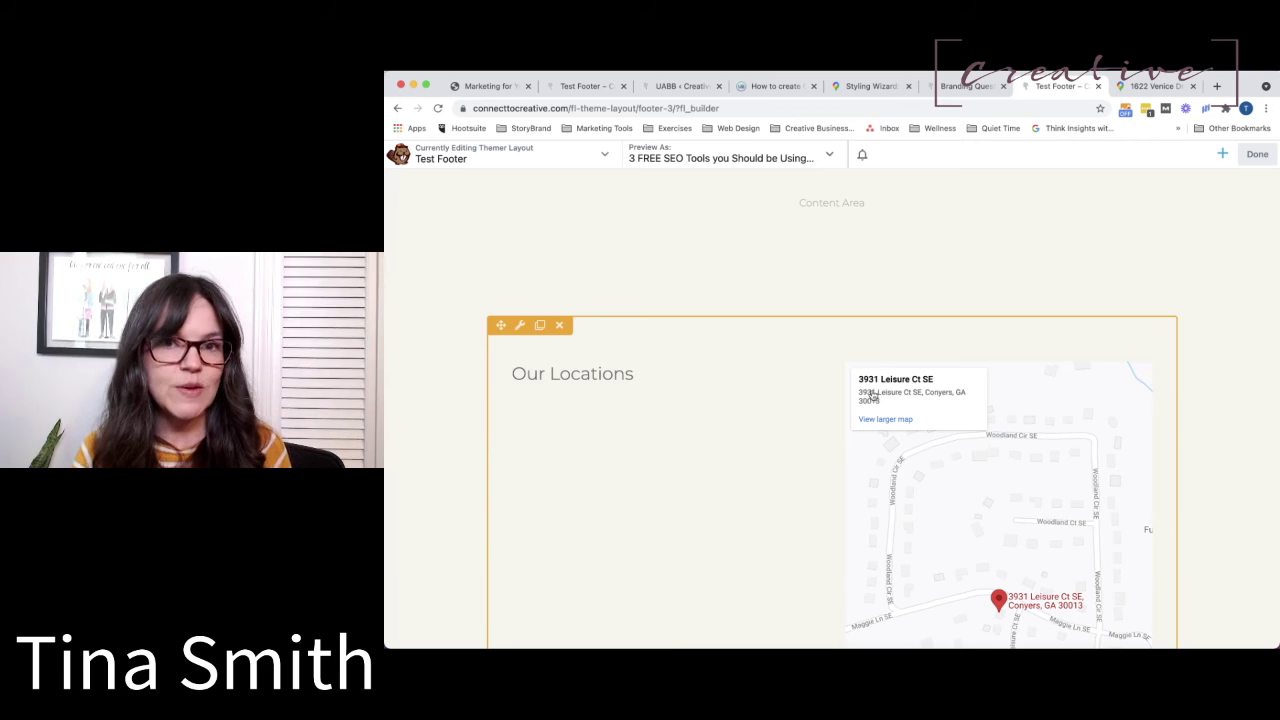
pyautogui.scroll(-1, 890, 412)
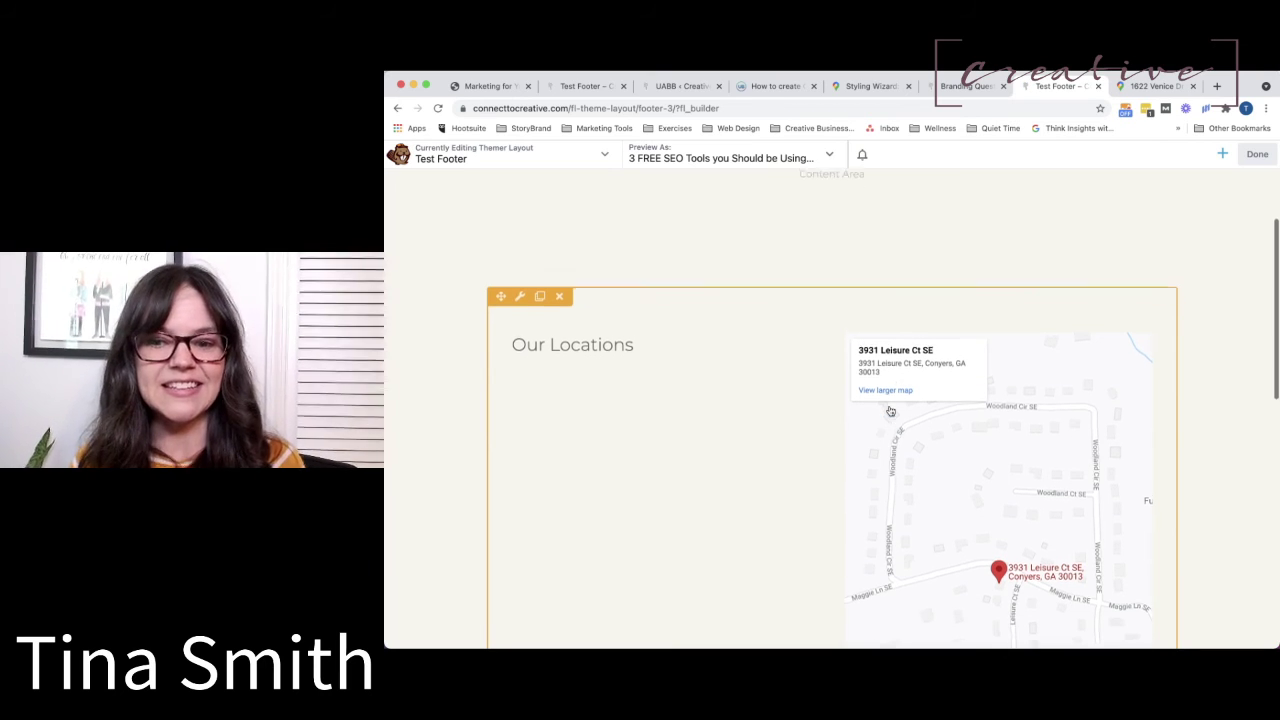
pyautogui.click(1255, 155)
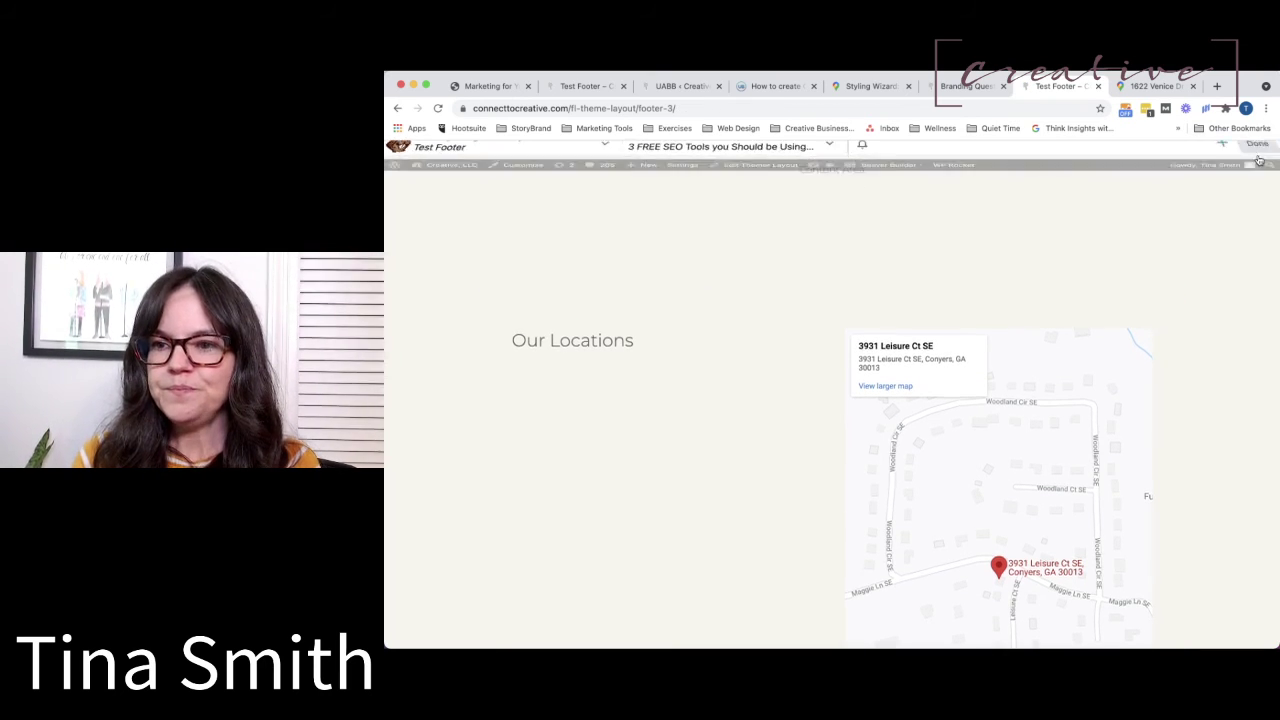
pyautogui.scroll(-2, 903, 414)
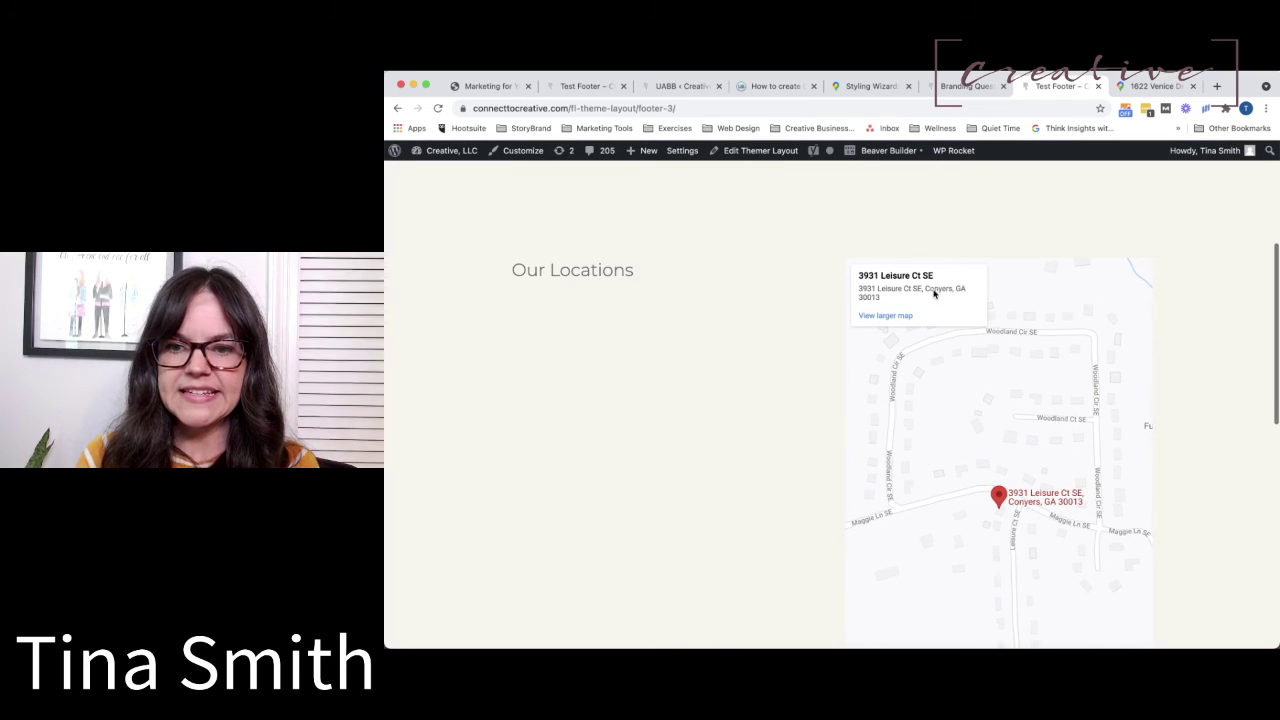
pyautogui.click(886, 316)
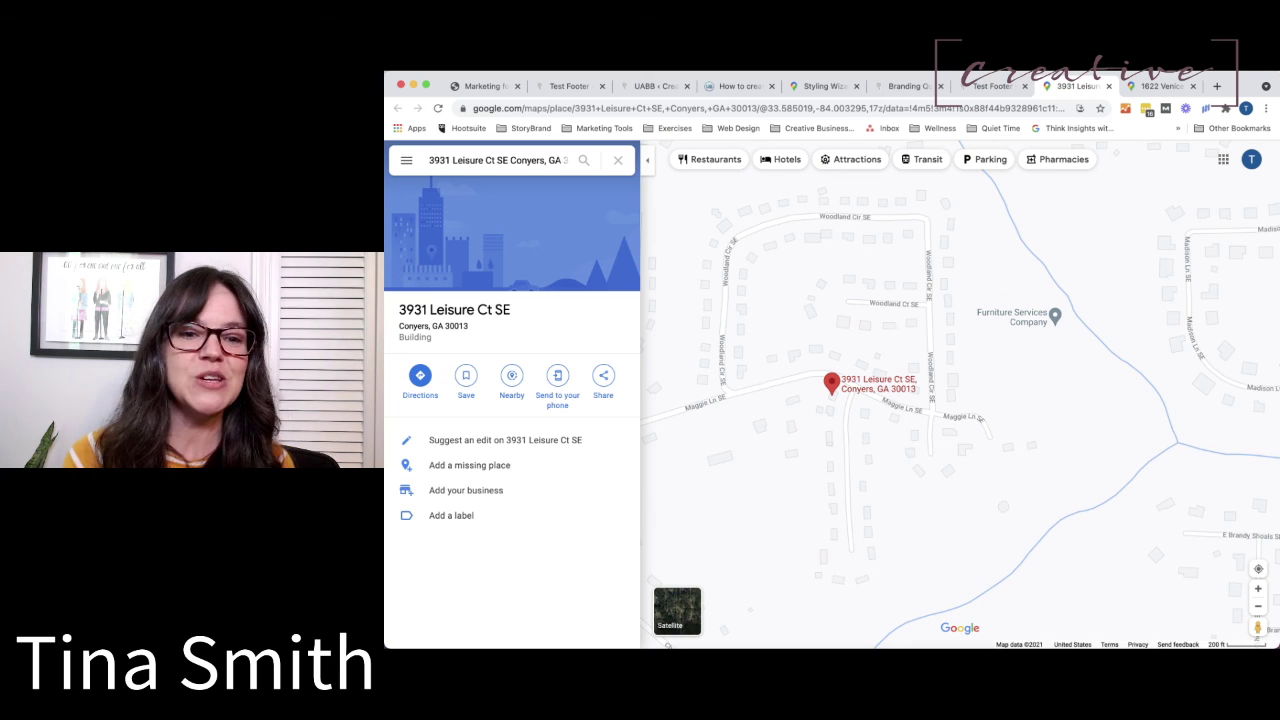
pyautogui.press('super+Tab')
pyautogui.press('super+Tab')
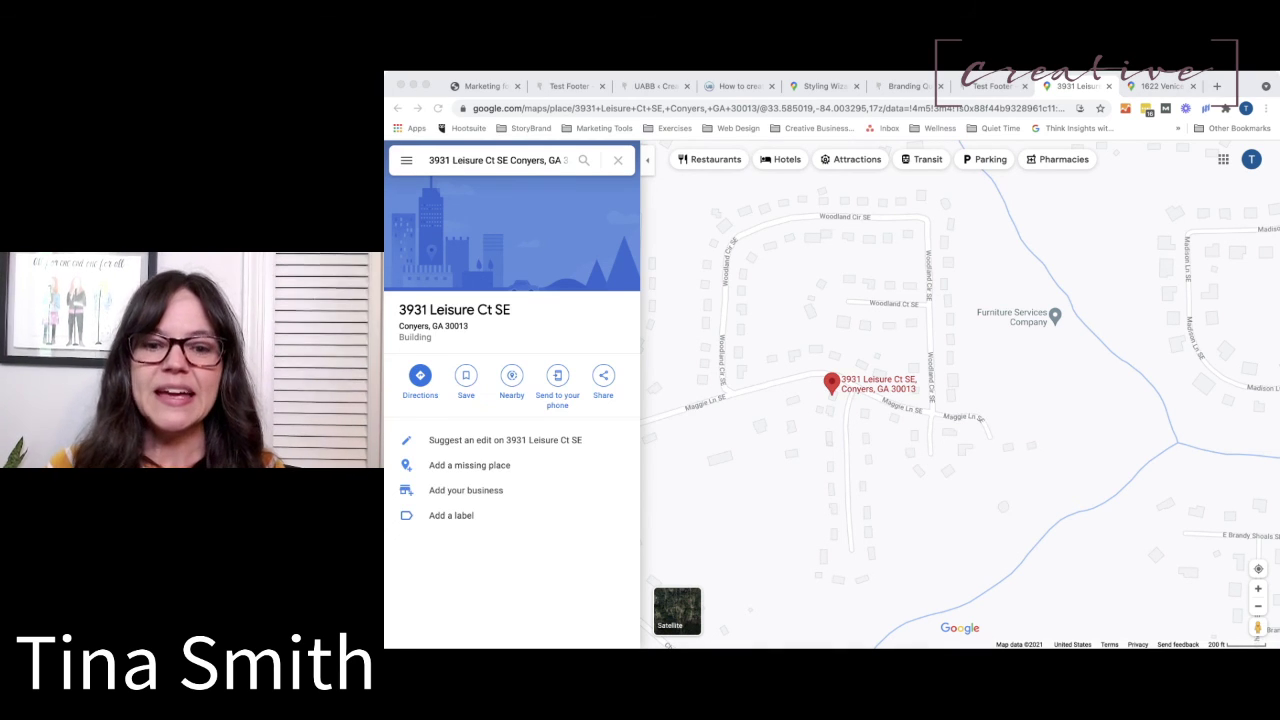